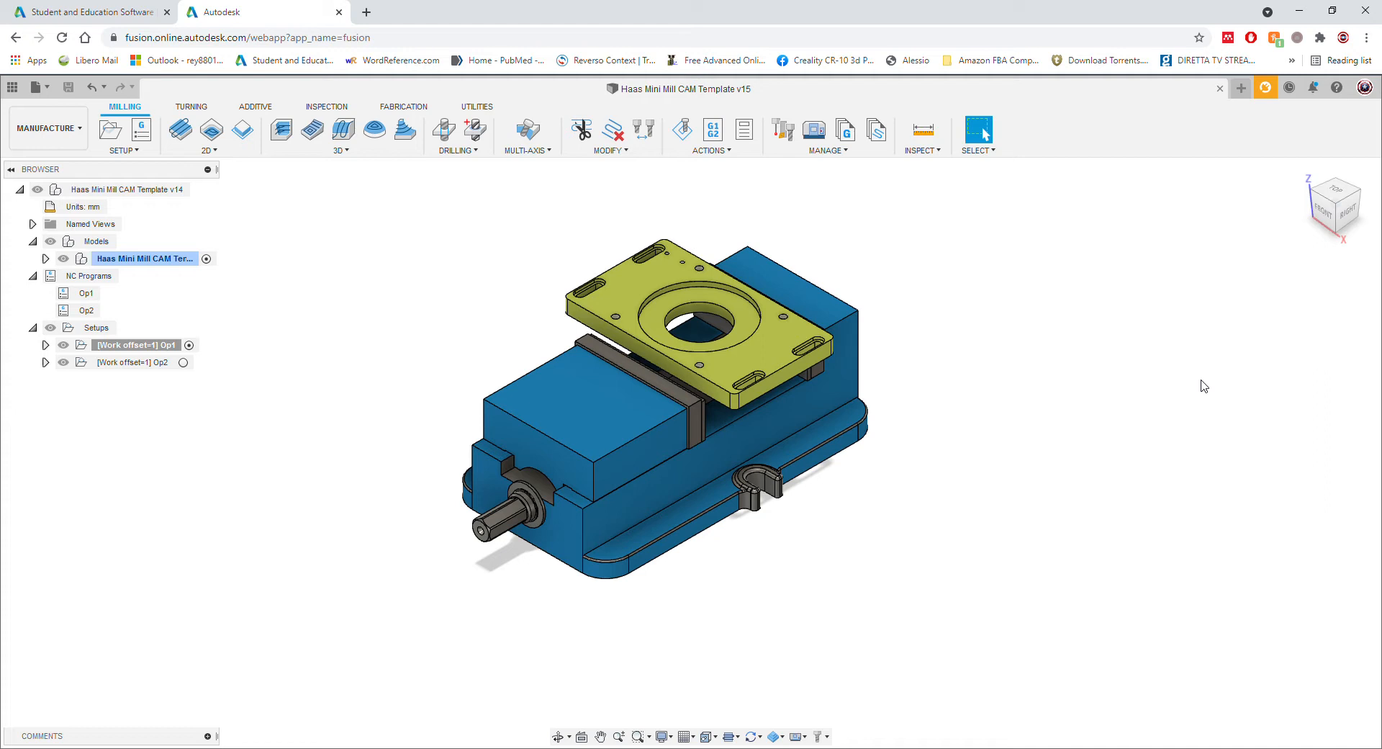
- Expand the Op1 setup and view the toolpaths of its first two operations, T4 and T5
{"action": "left_click", "coordinate": [46, 345]}
{"action": "left_click", "coordinate": [155, 379]}
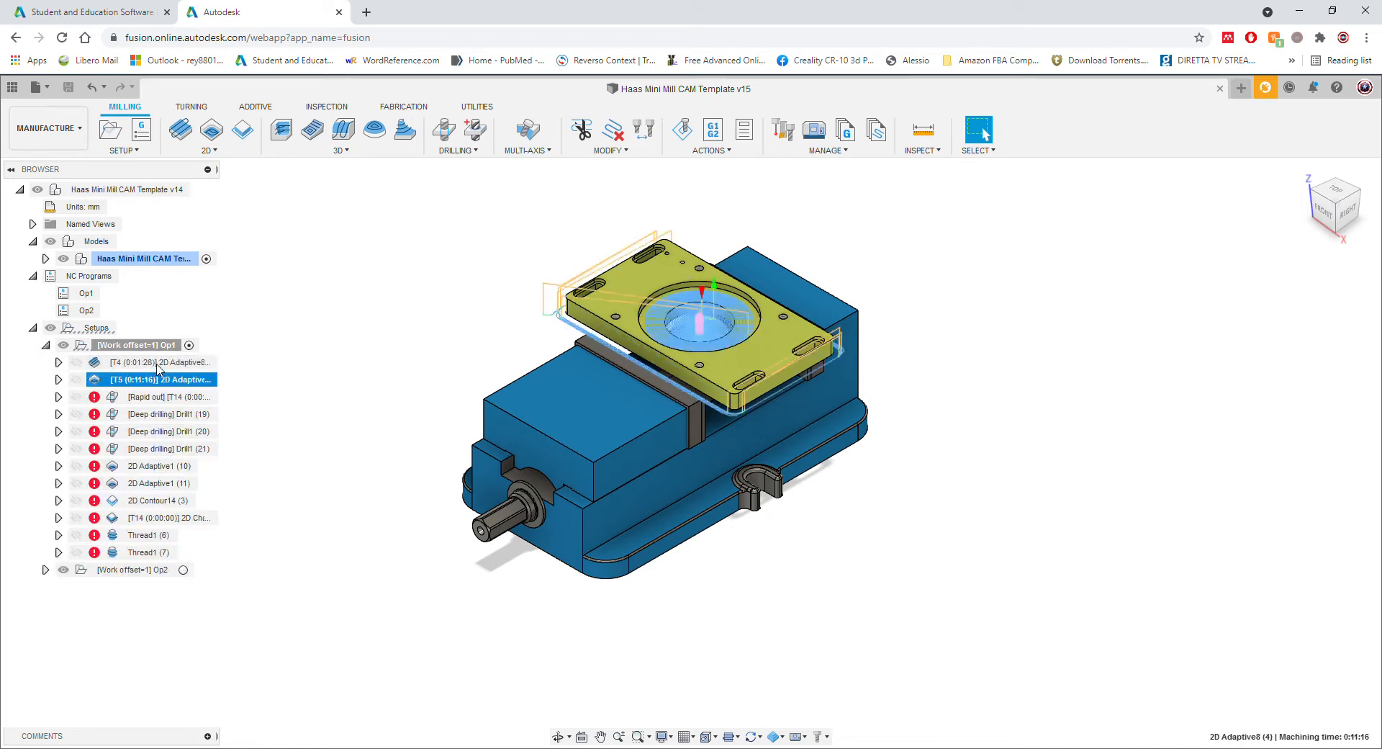
{"action": "left_click", "coordinate": [159, 364]}
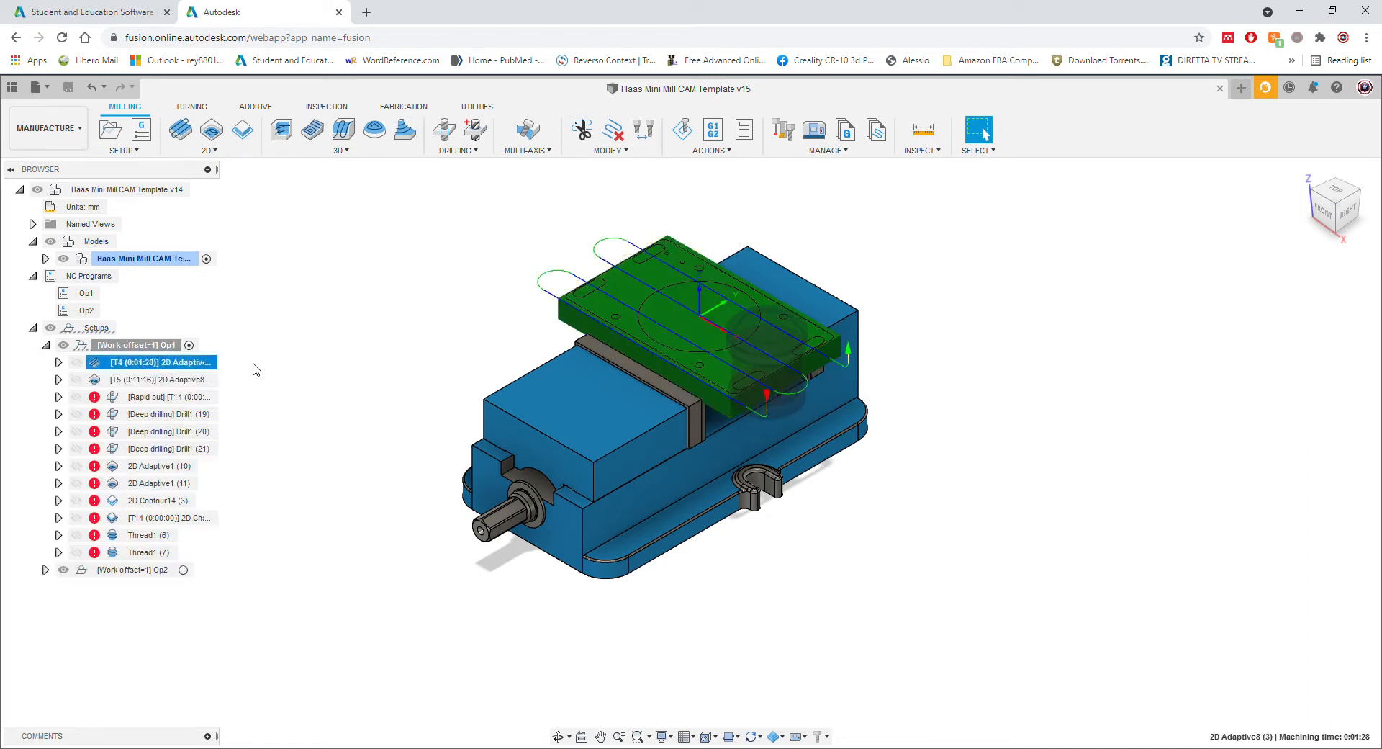
{"action": "left_click", "coordinate": [148, 380]}
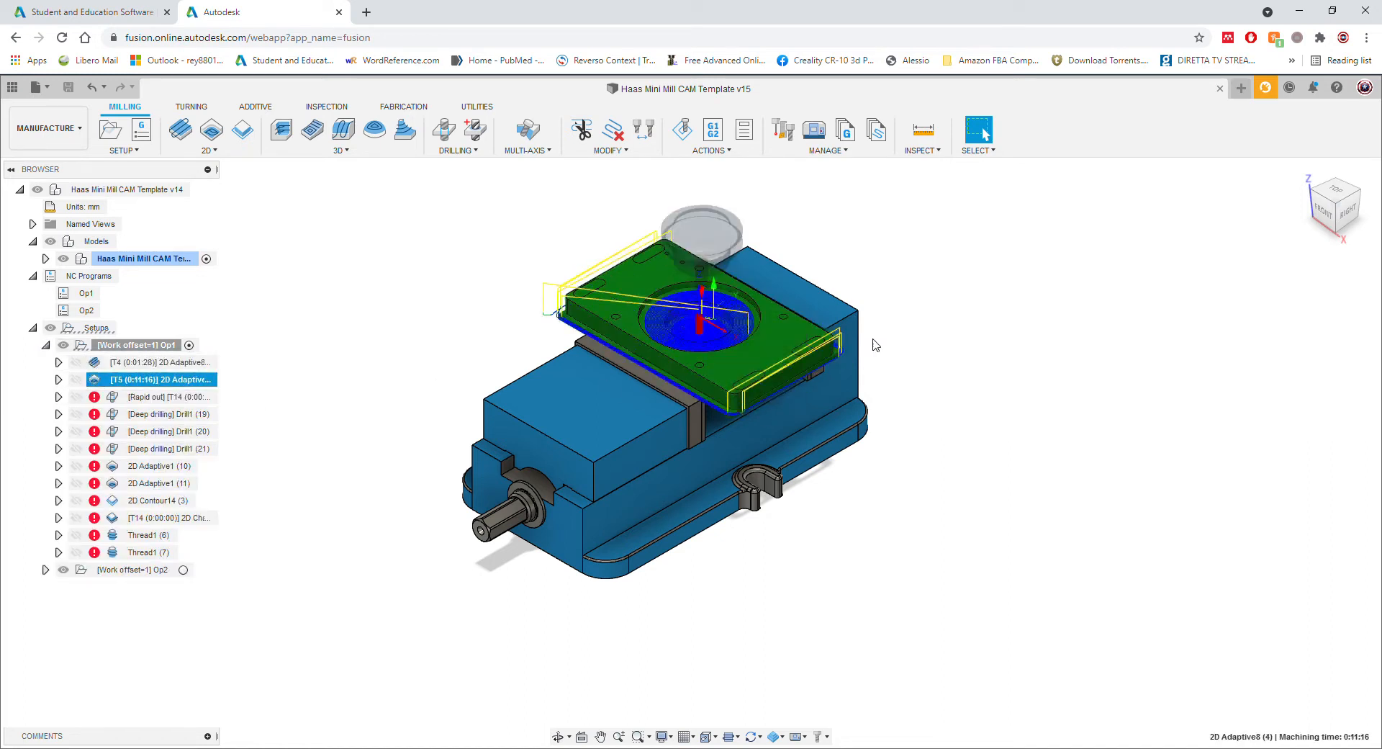
{"action": "left_click", "coordinate": [424, 316]}
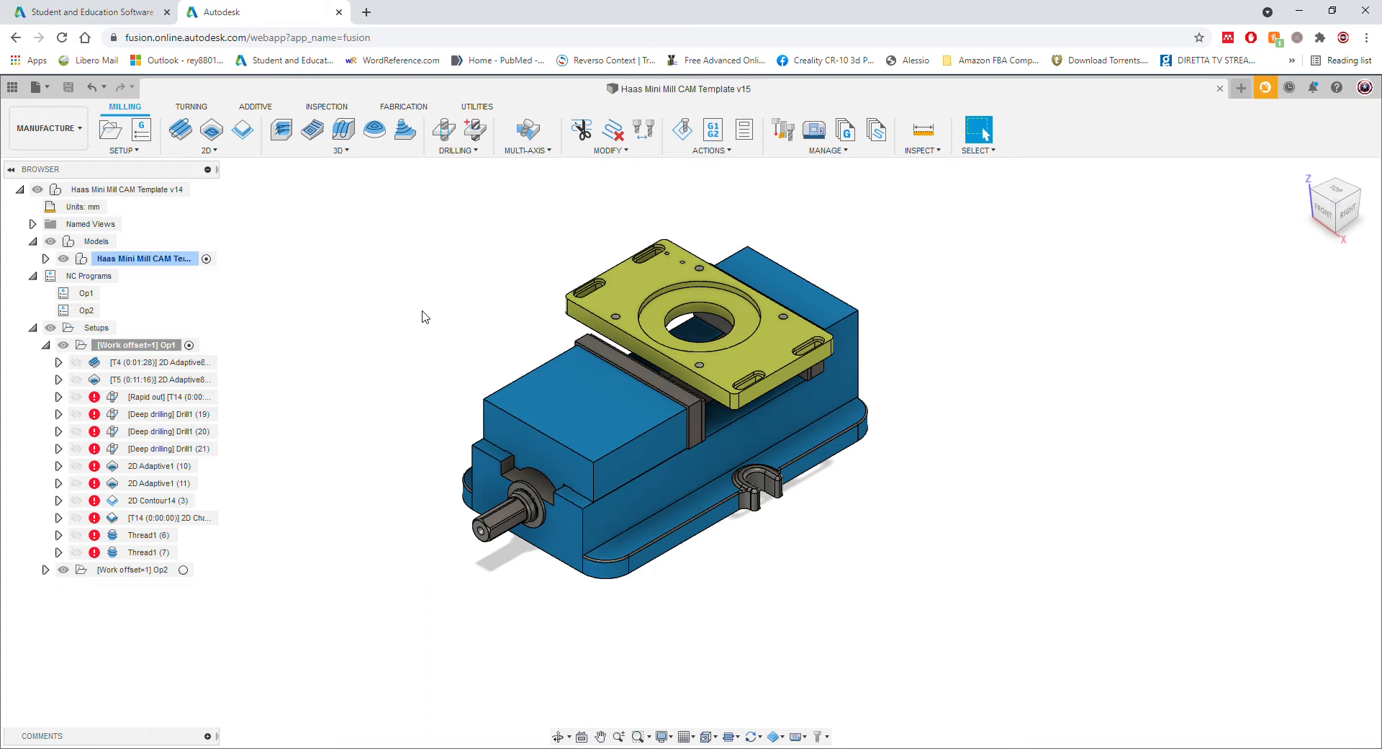
{"action": "middle_click_drag", "start_coordinate": [450, 298], "coordinate": [458, 347]}
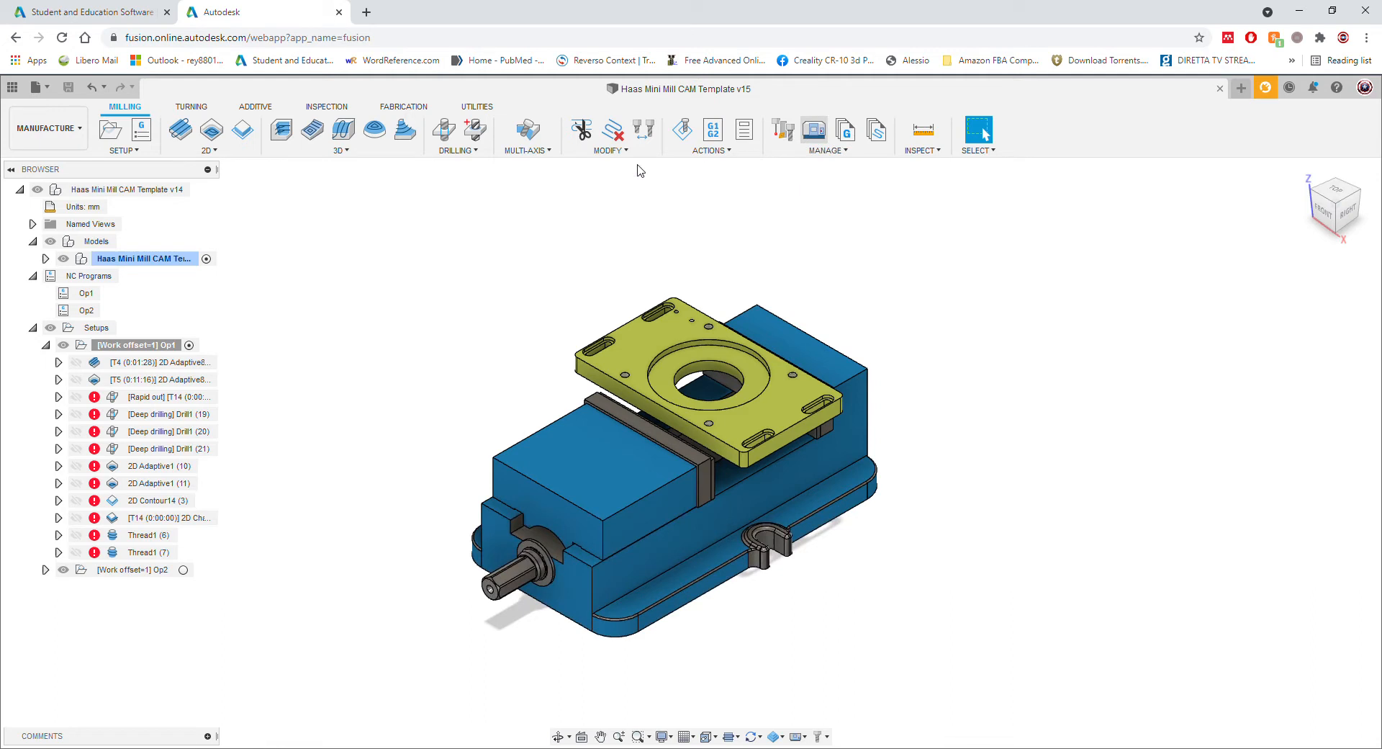
- Inspect the tool and the feed and speed settings of the T4 facing operation in Op1, then cancel the edit
{"action": "right_click", "coordinate": [118, 364]}
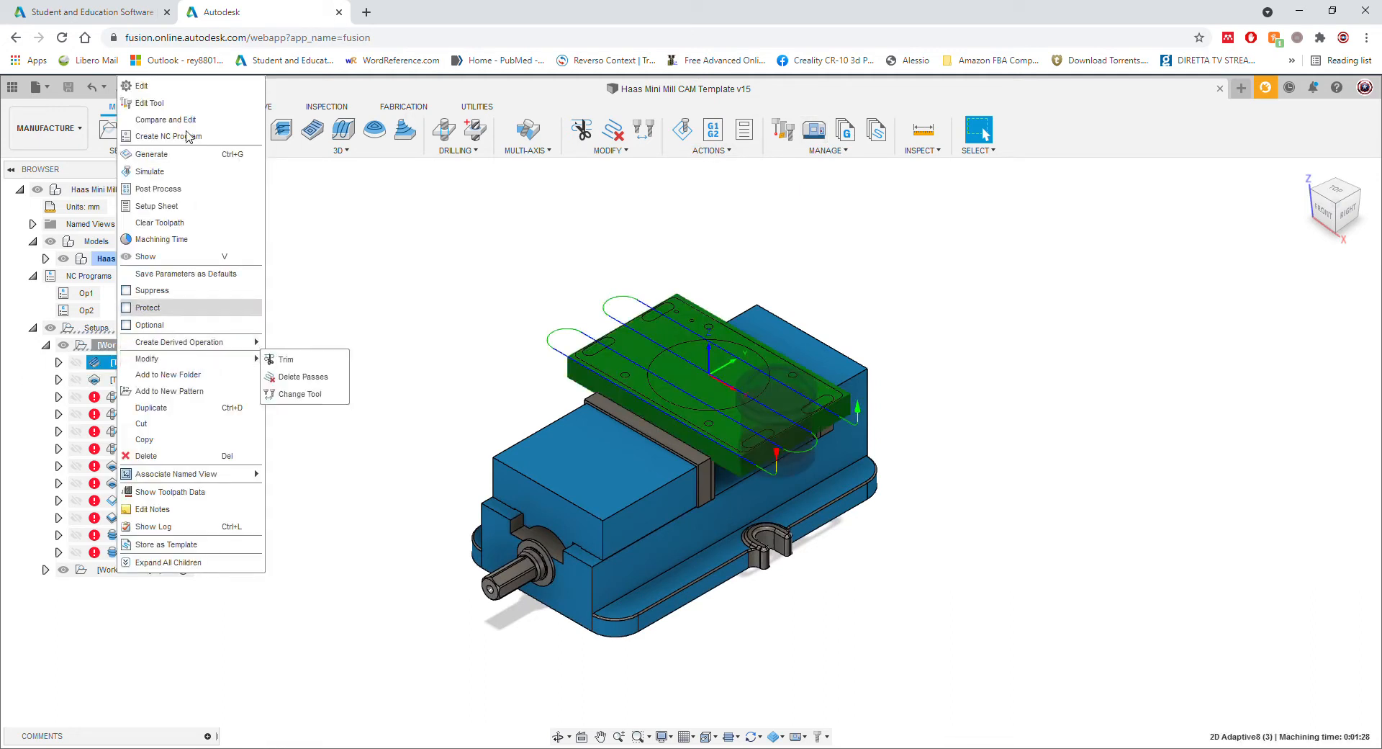
{"action": "left_click", "coordinate": [357, 338]}
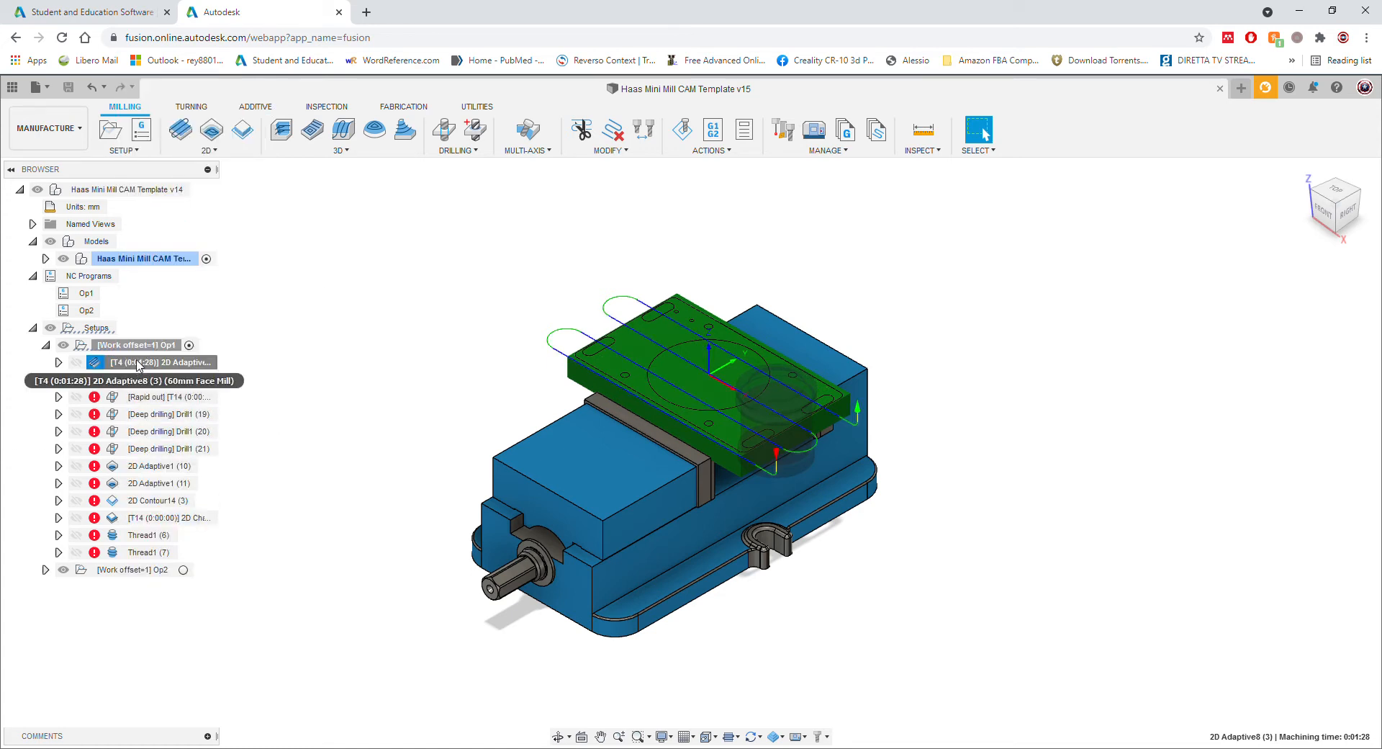
{"action": "left_click", "coordinate": [293, 373]}
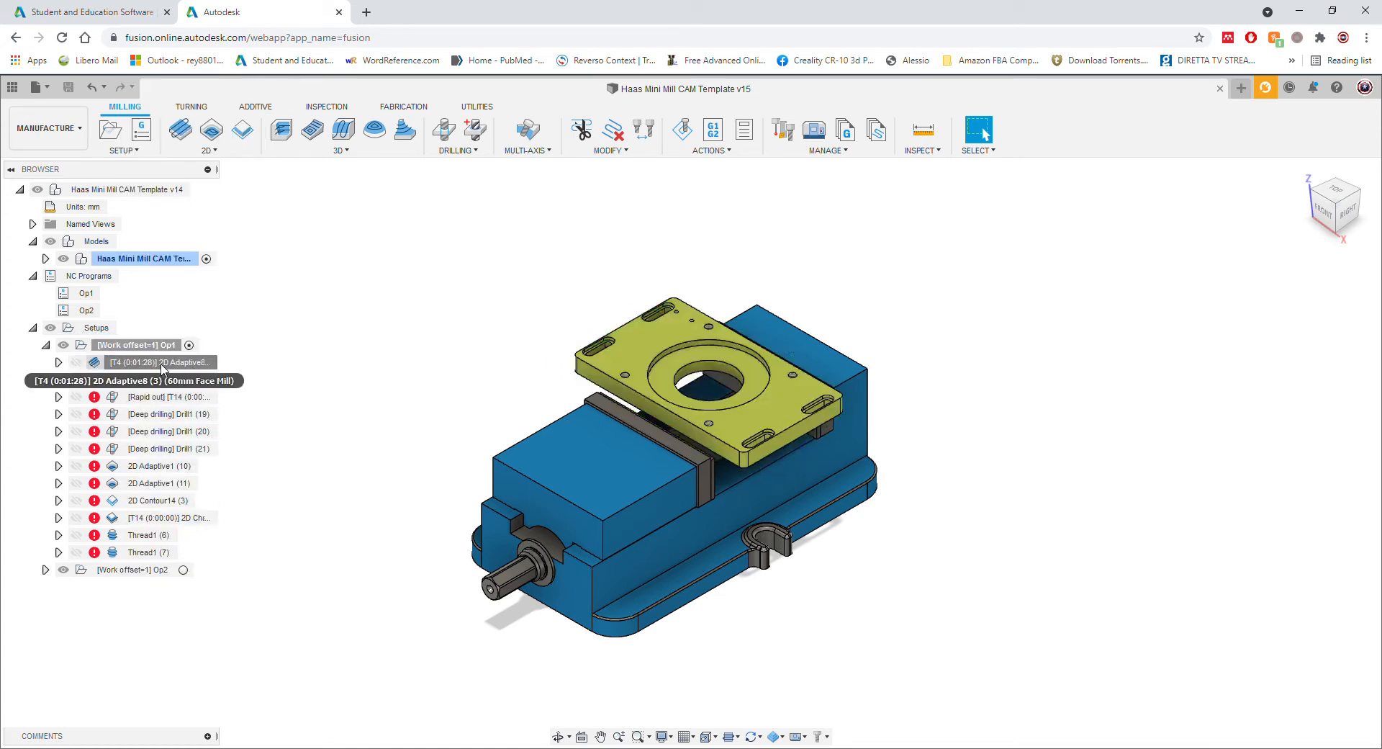
{"action": "double_click", "coordinate": [193, 362]}
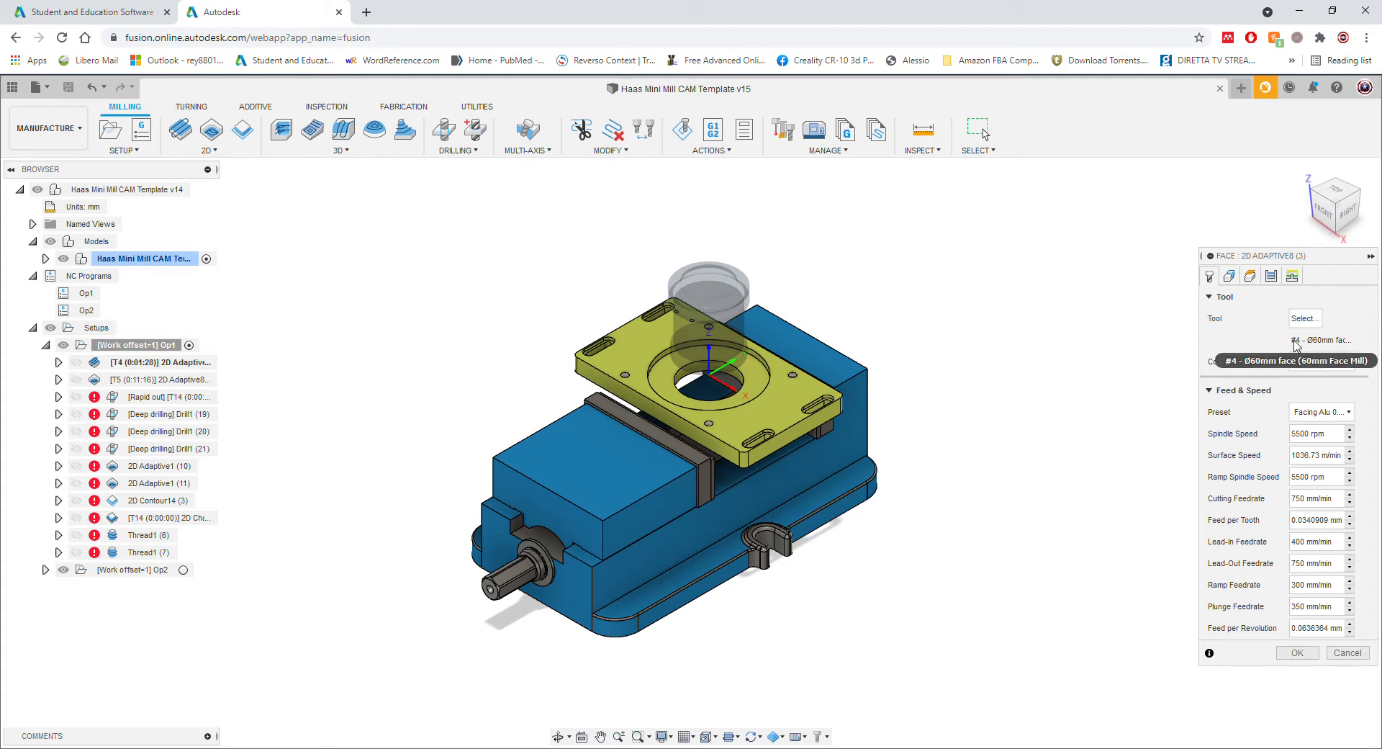
{"action": "left_click", "coordinate": [1346, 653]}
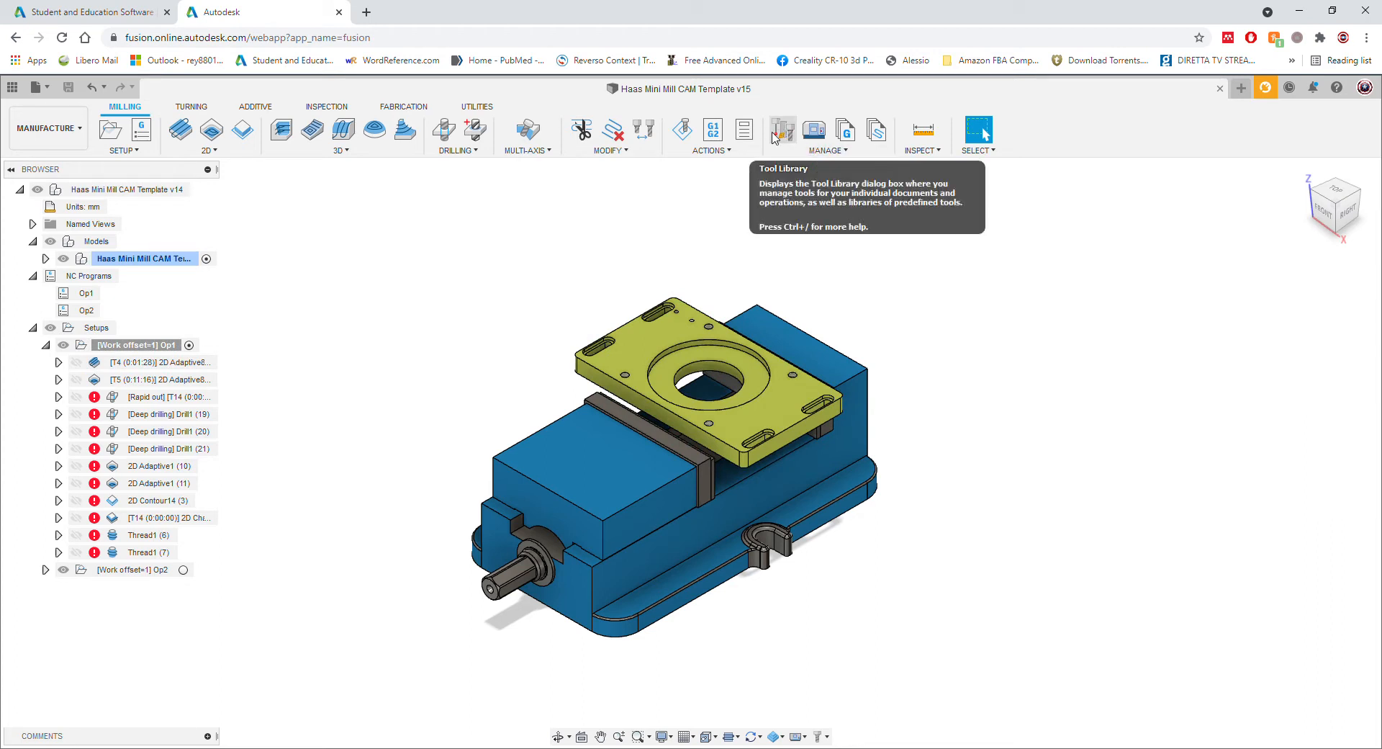
- Open the Tool Library and collapse its Fusion 360 Library and Local groups
{"action": "left_click", "coordinate": [825, 150]}
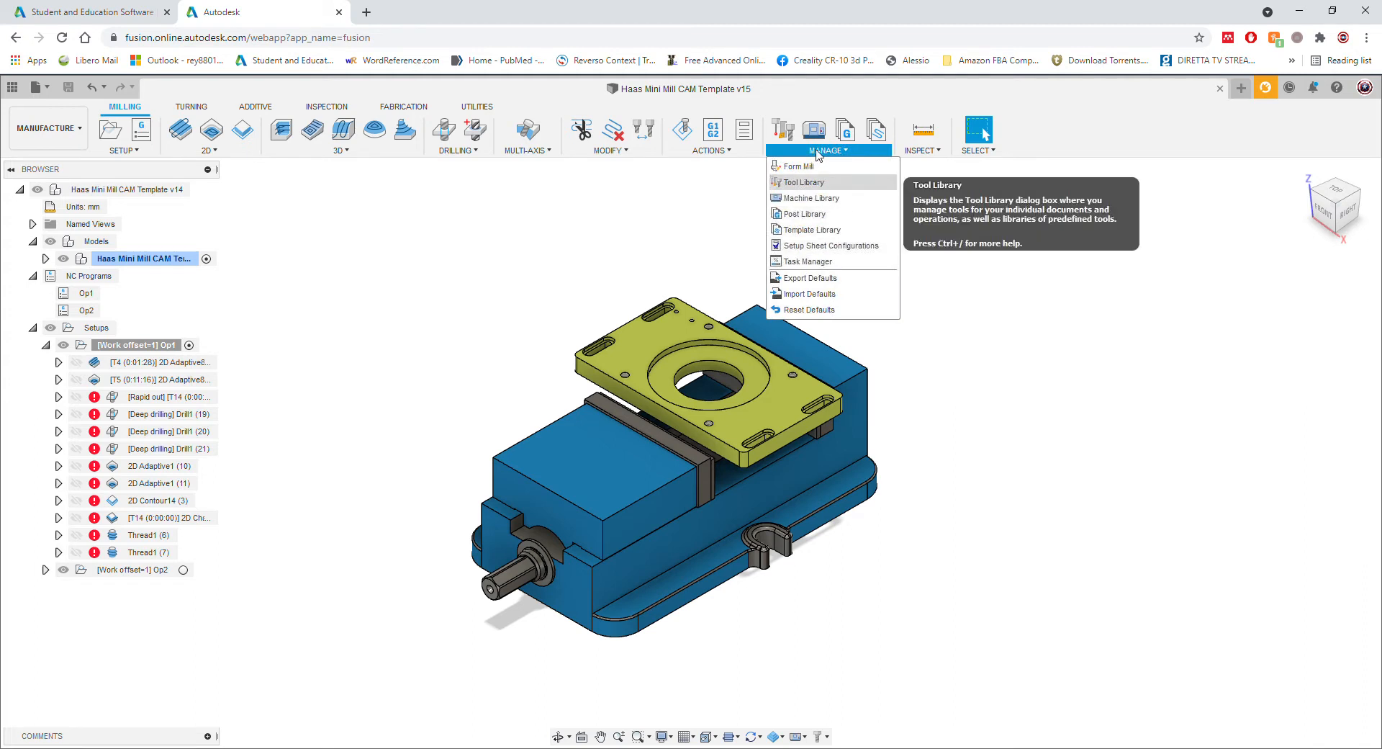
{"action": "left_click", "coordinate": [789, 131]}
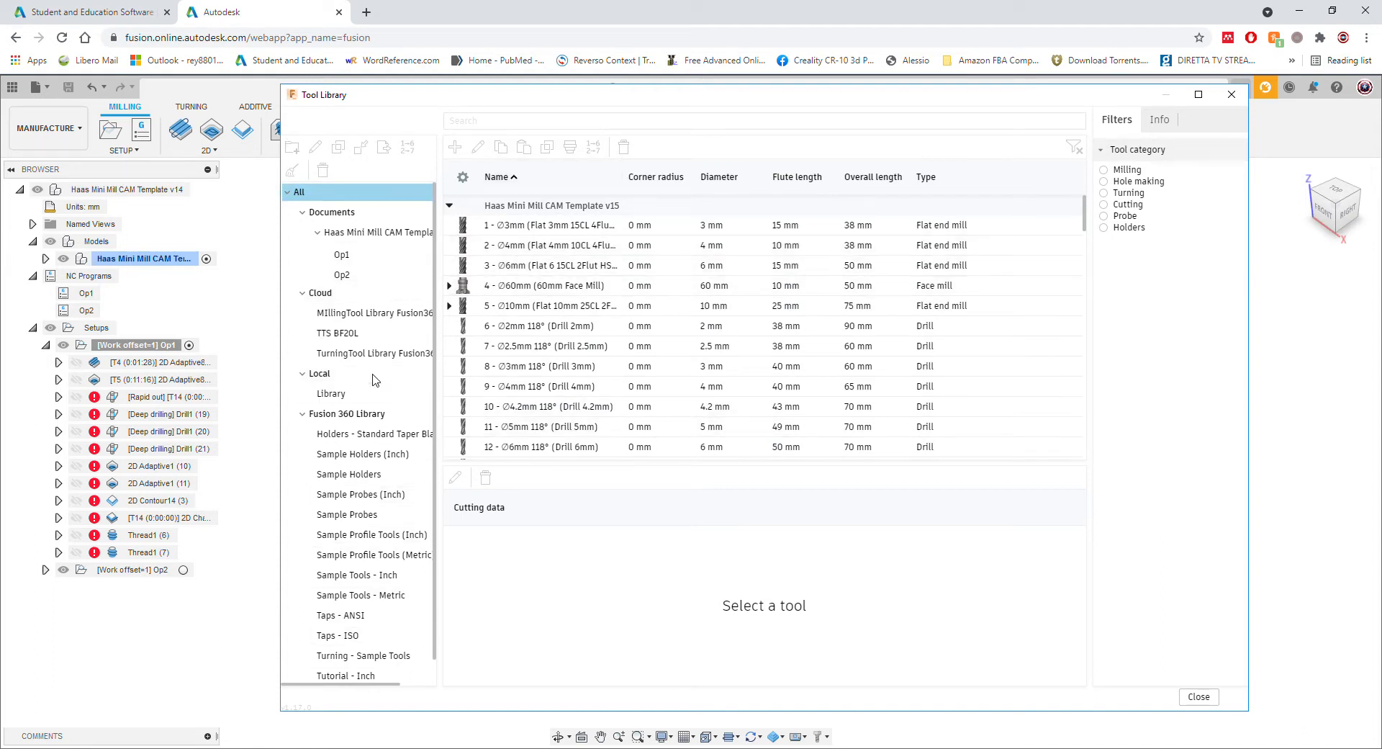
{"action": "left_click", "coordinate": [302, 415]}
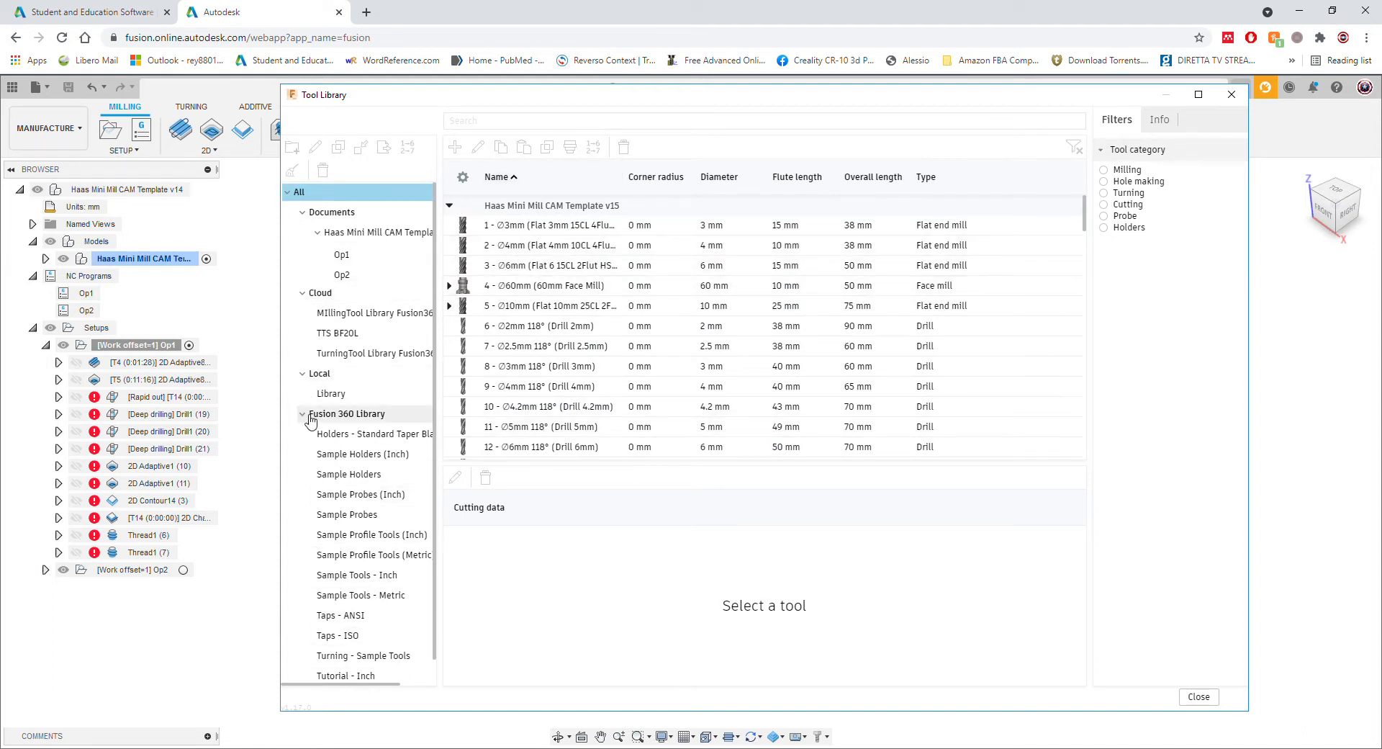
{"action": "left_click", "coordinate": [303, 375]}
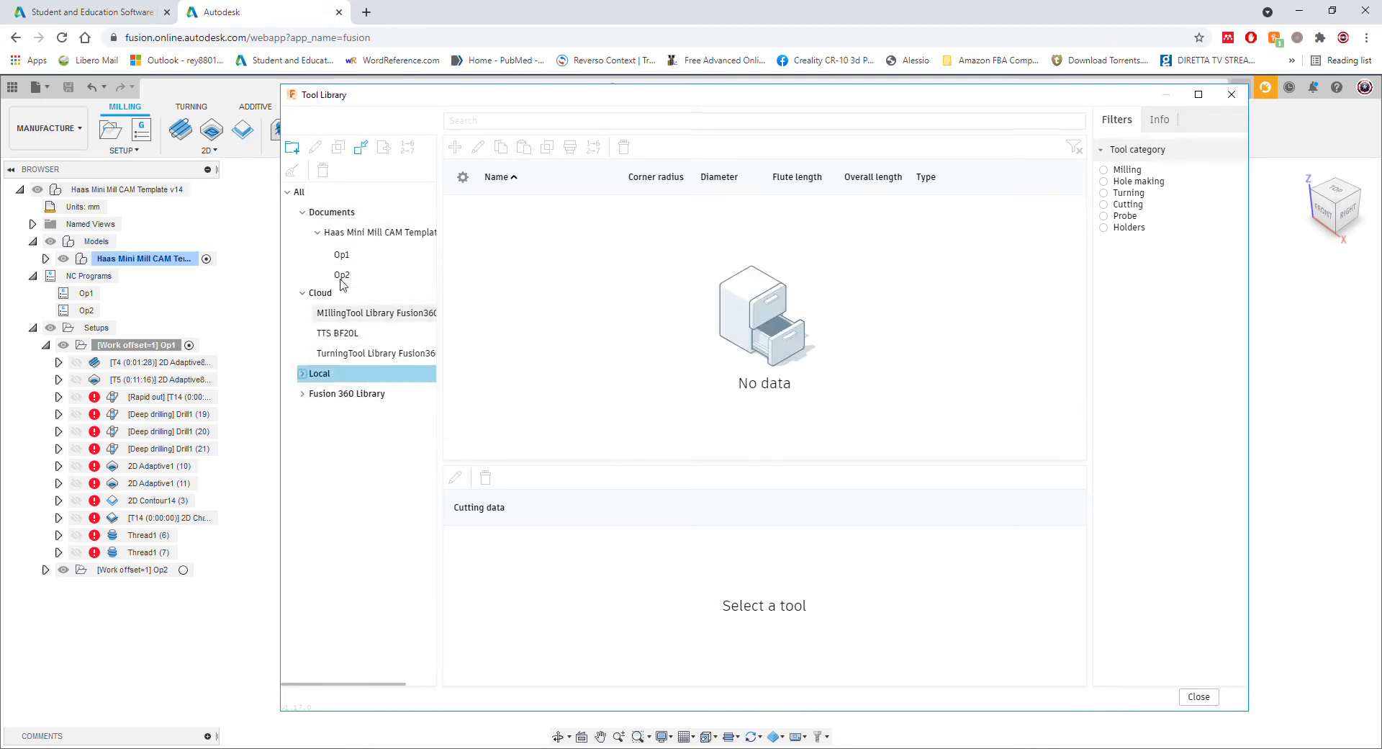
- Compare the tools stored under Documents with those in the Cloud libraries
{"action": "left_click", "coordinate": [332, 212]}
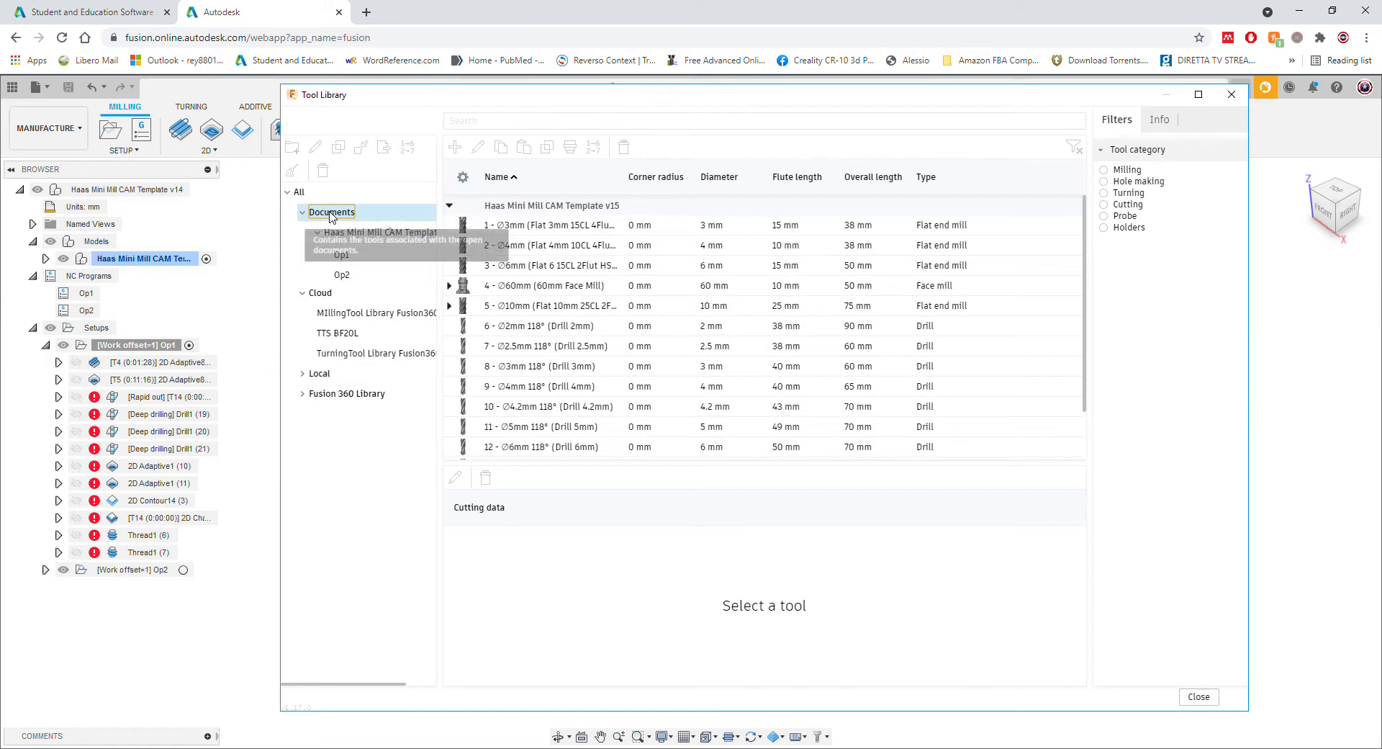
{"action": "left_click", "coordinate": [321, 294]}
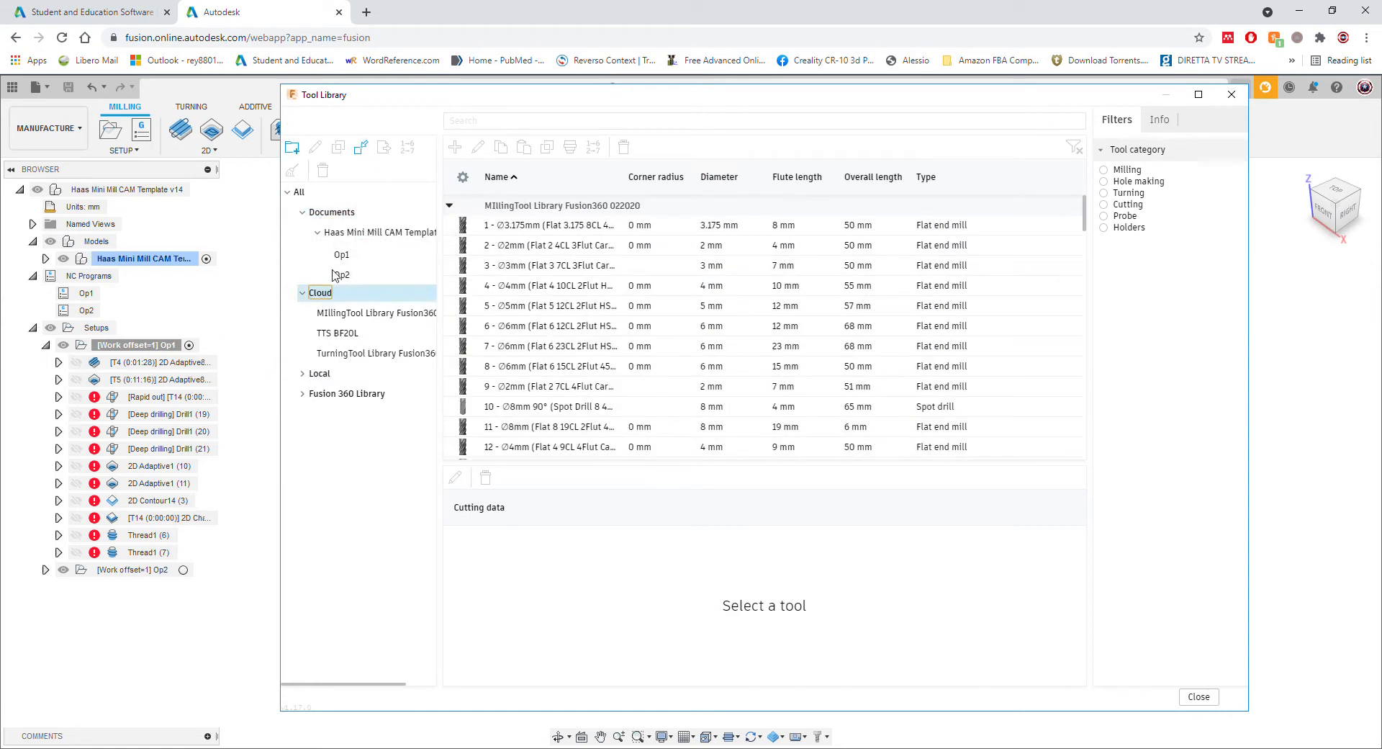
{"action": "left_click", "coordinate": [353, 210]}
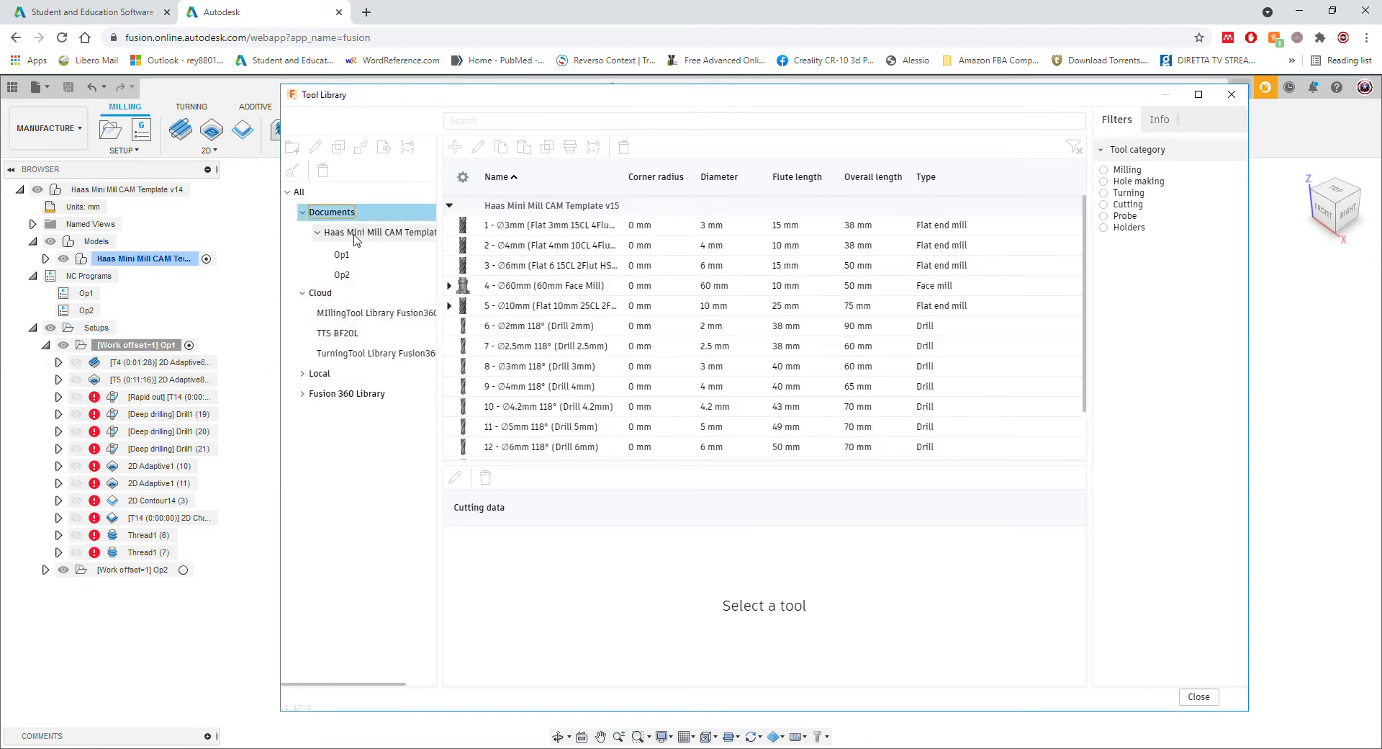
- Compare the Haas Mini Mill CAM Template document's full tool list with the tools used in Op1 and Op2
{"action": "left_click", "coordinate": [382, 236]}
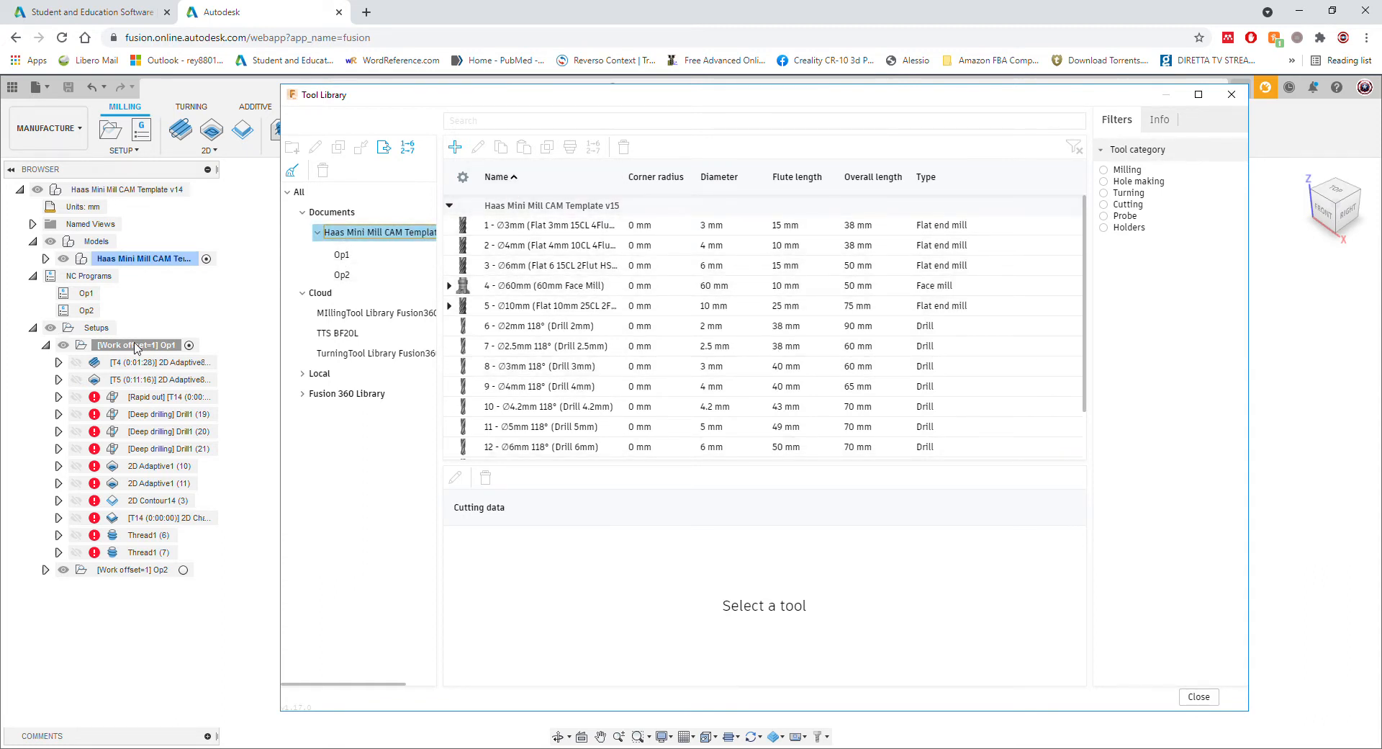
{"action": "left_click", "coordinate": [341, 256]}
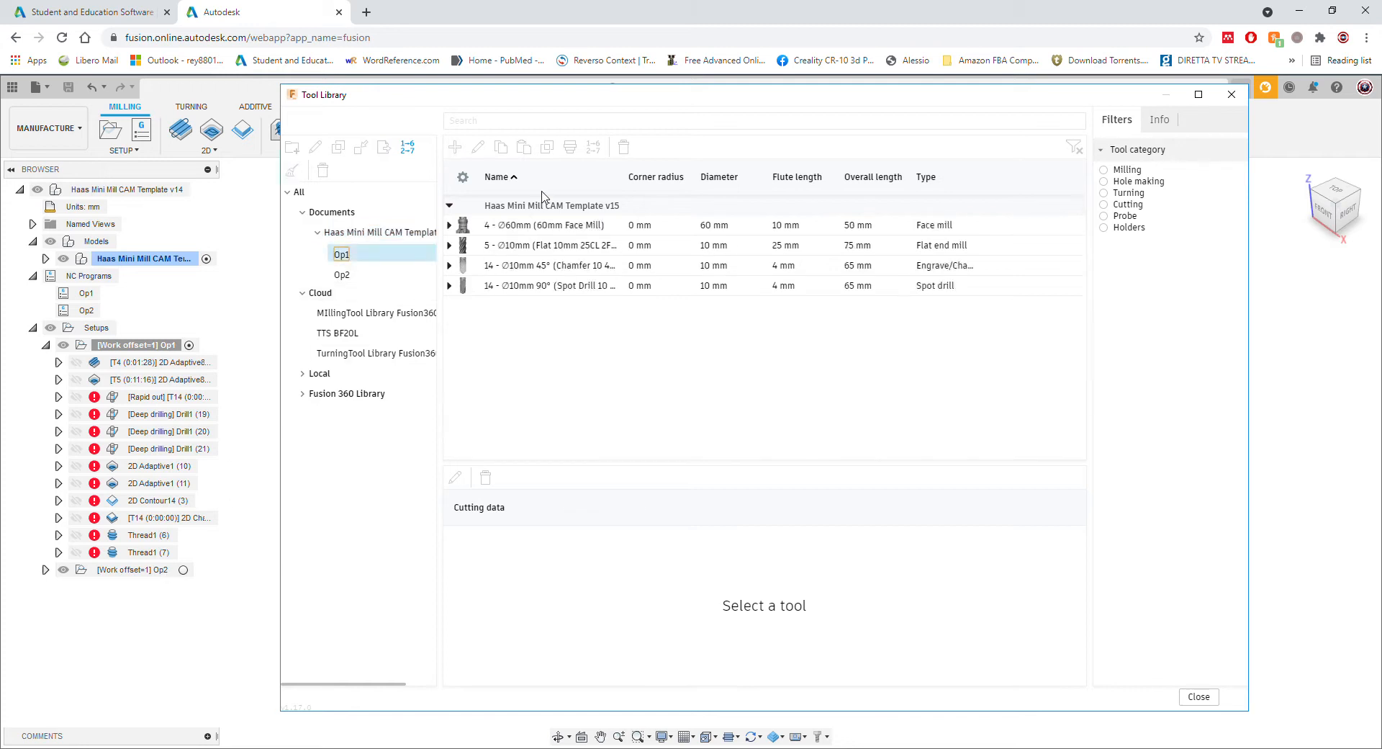
{"action": "left_click", "coordinate": [342, 275]}
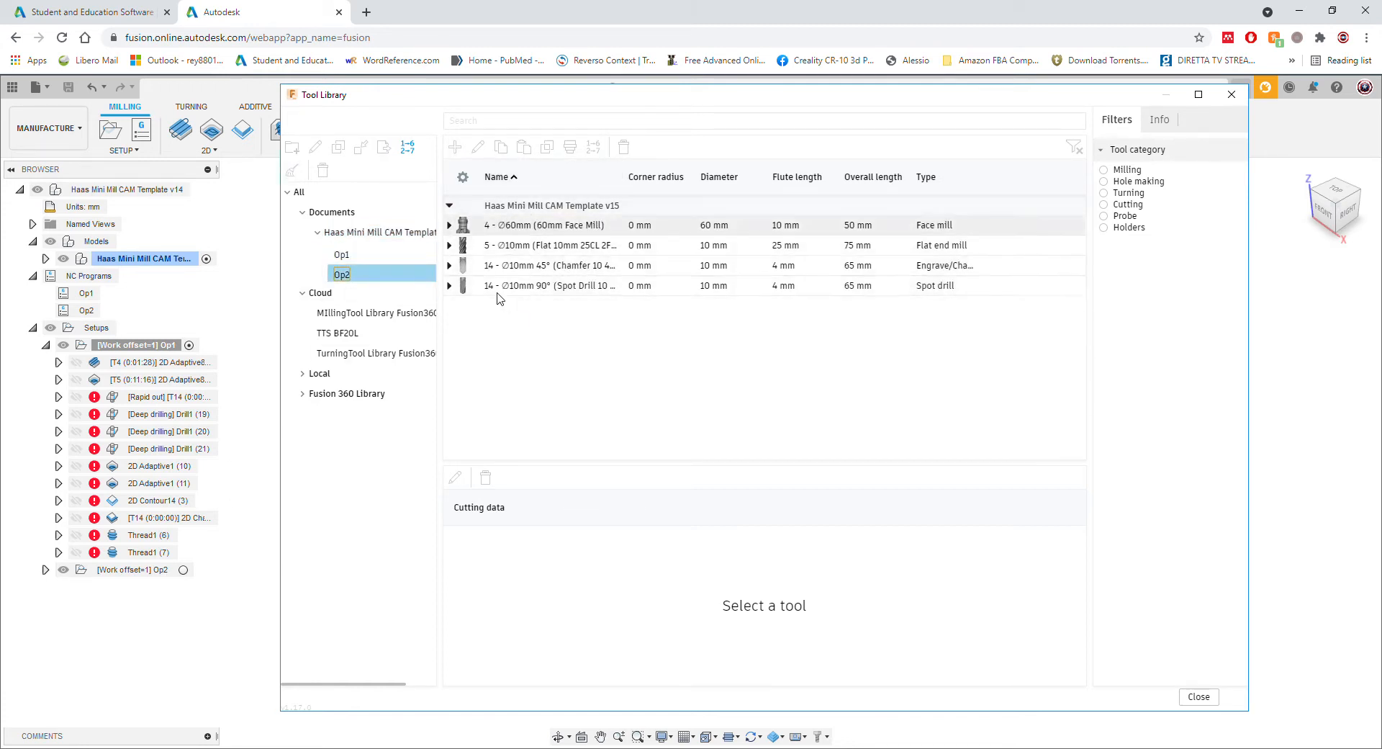
{"action": "left_click", "coordinate": [348, 256]}
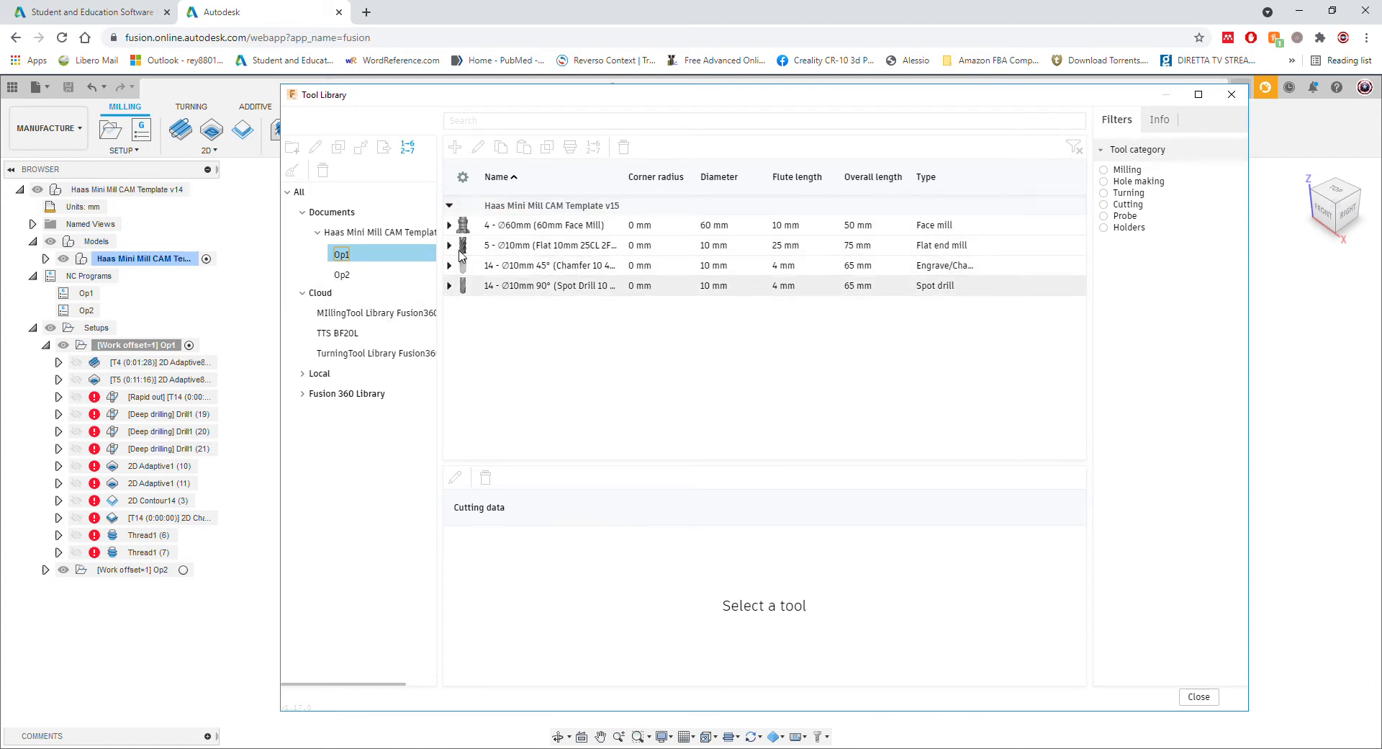
{"action": "left_click", "coordinate": [399, 233]}
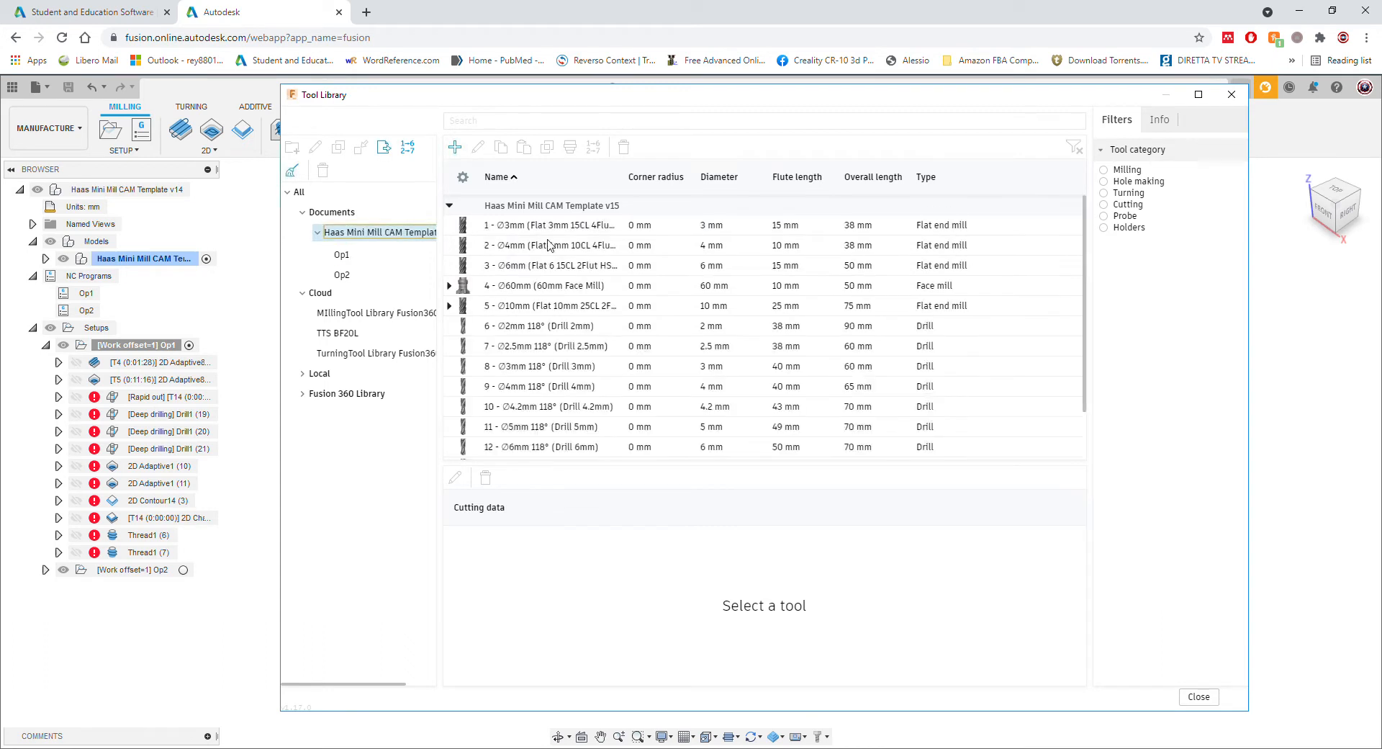
{"action": "scroll", "coordinate": [493, 363], "scroll_direction": "down", "scroll_amount": 1}
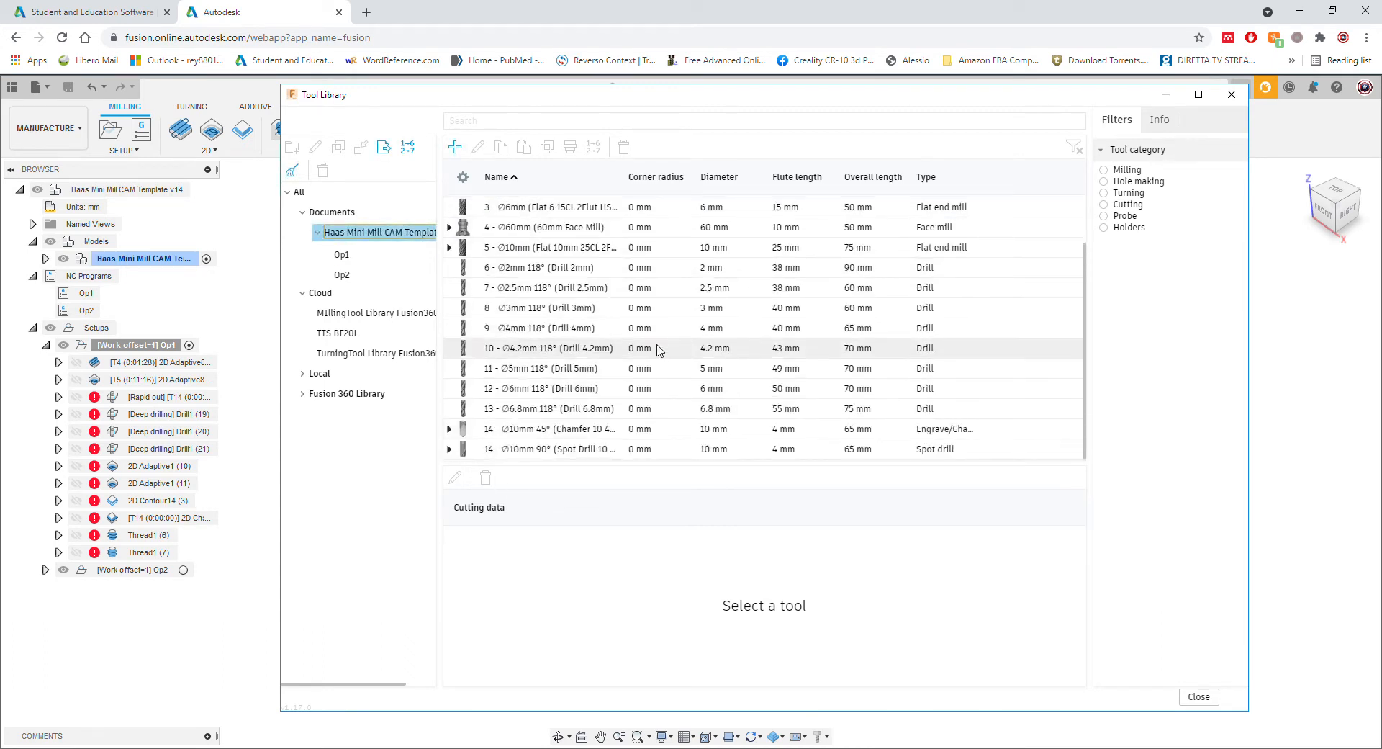
{"action": "scroll", "coordinate": [531, 389], "scroll_direction": "up", "scroll_amount": 1}
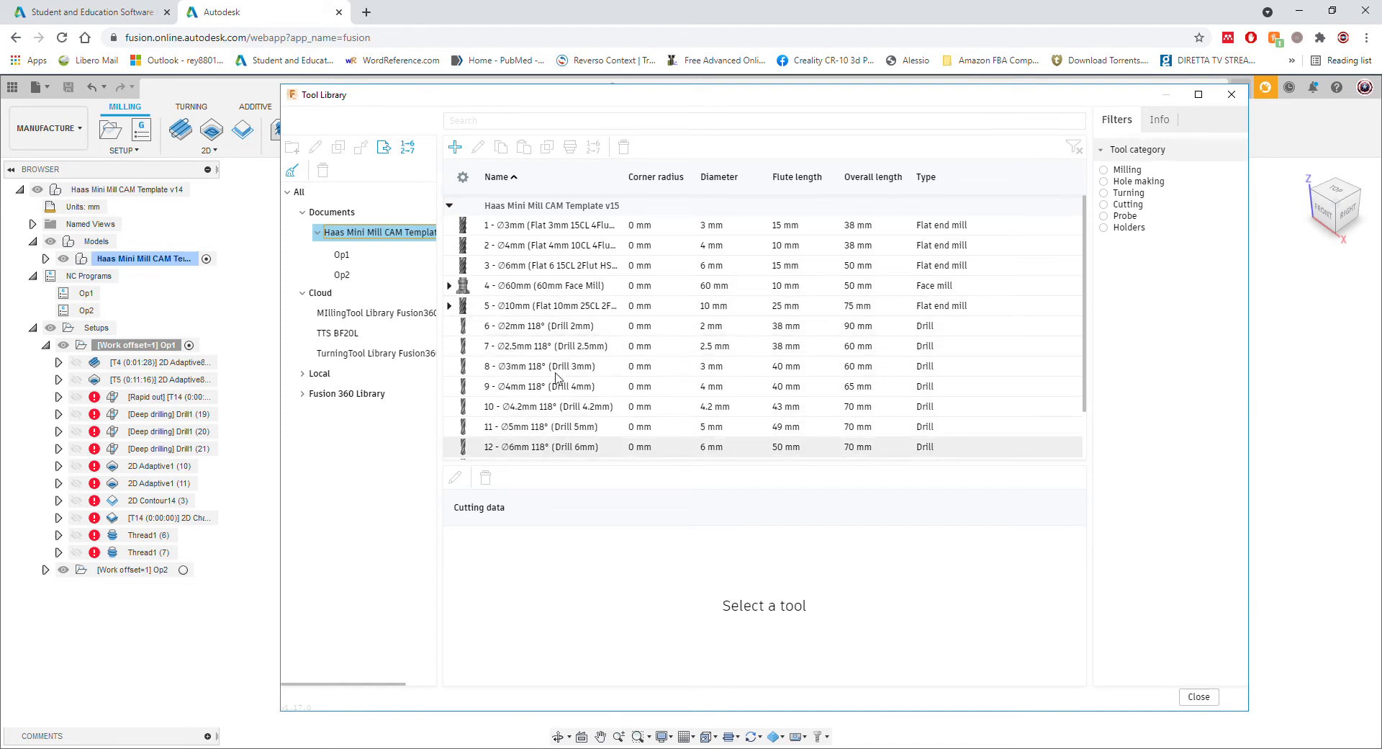
{"action": "left_click", "coordinate": [344, 255]}
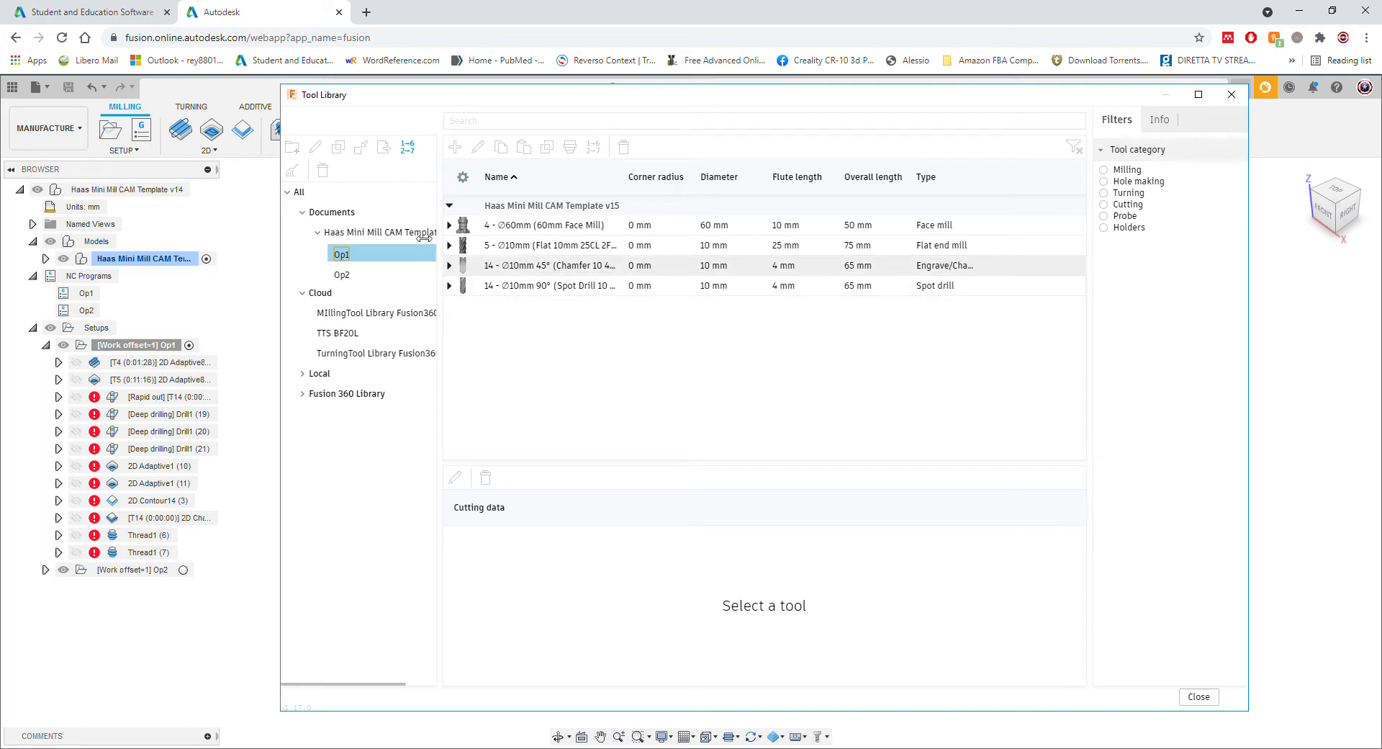
{"action": "left_click", "coordinate": [386, 232]}
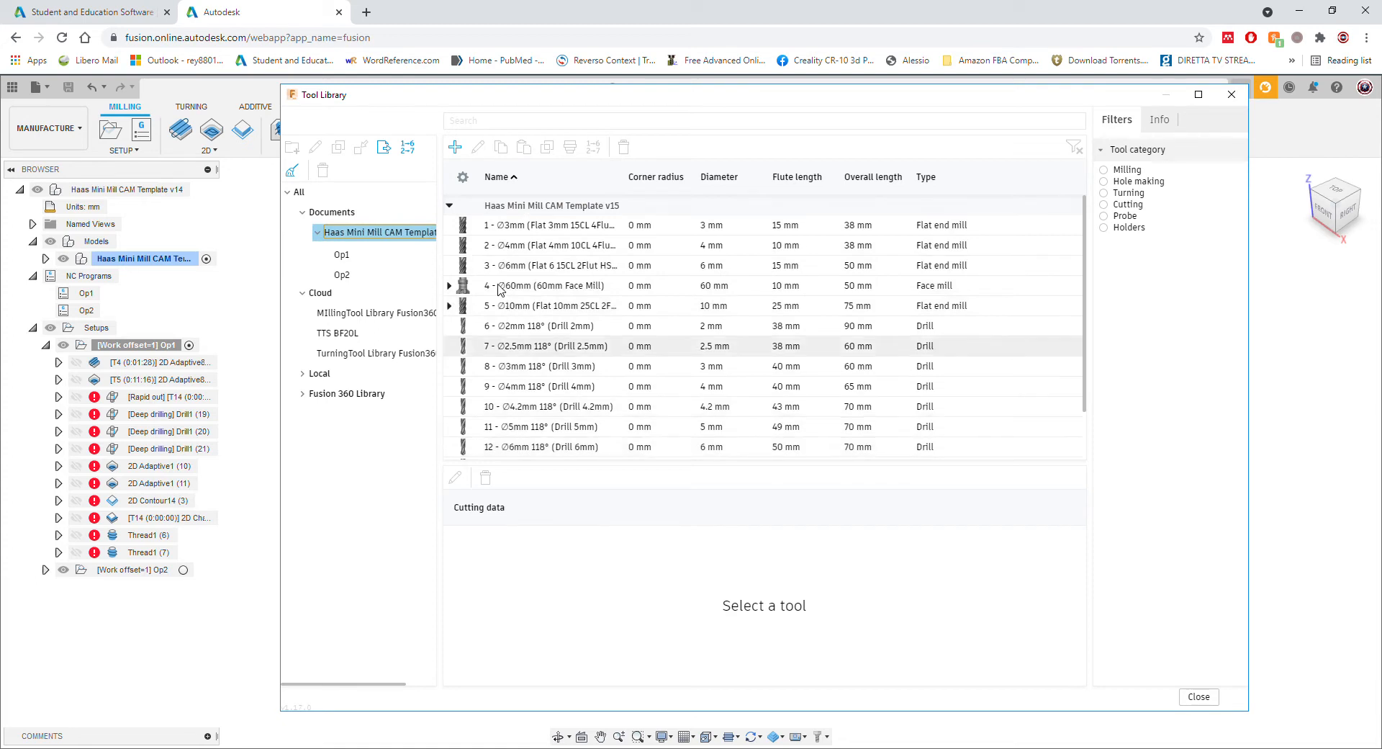
{"action": "left_click", "coordinate": [343, 256]}
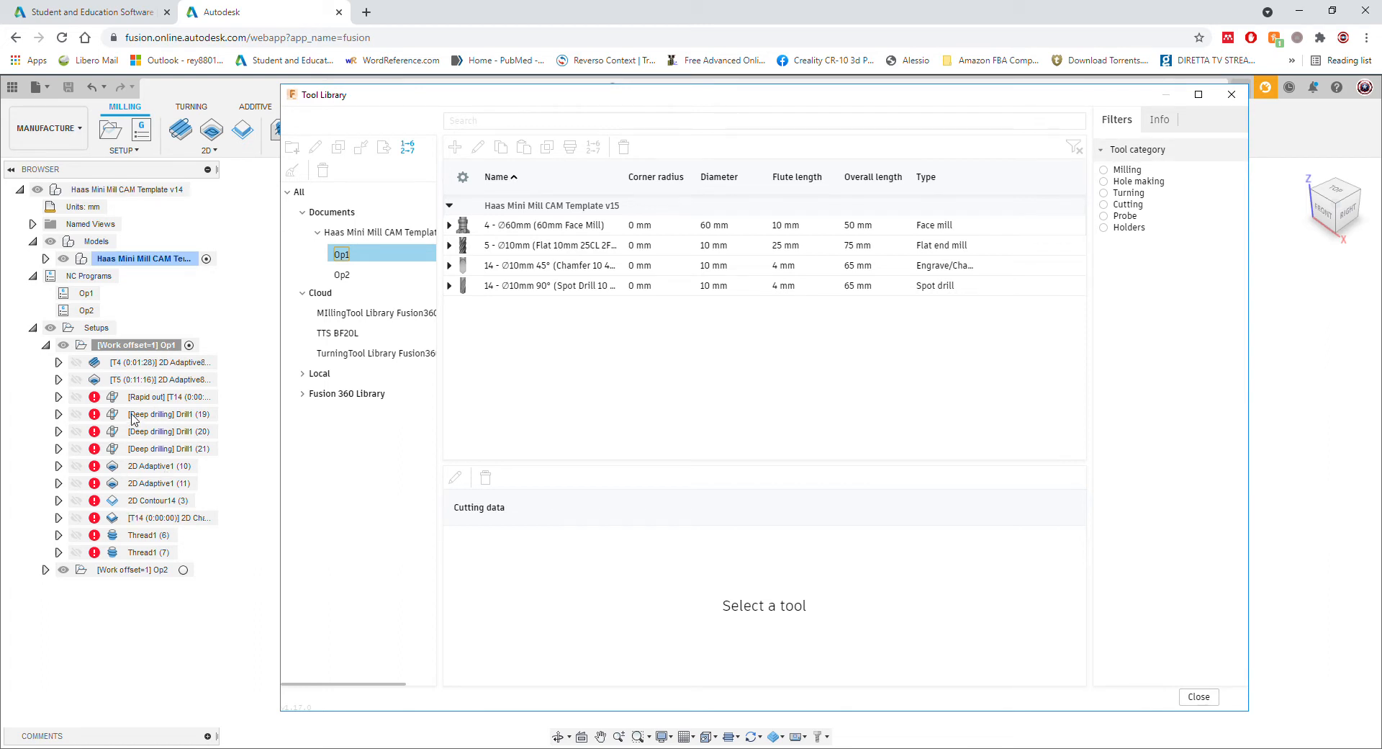
- Sort the template document's tools by ascending diameter and view the details and cutting data of the 6 mm drill
{"action": "left_click", "coordinate": [381, 232]}
{"action": "left_click", "coordinate": [12, 86]}
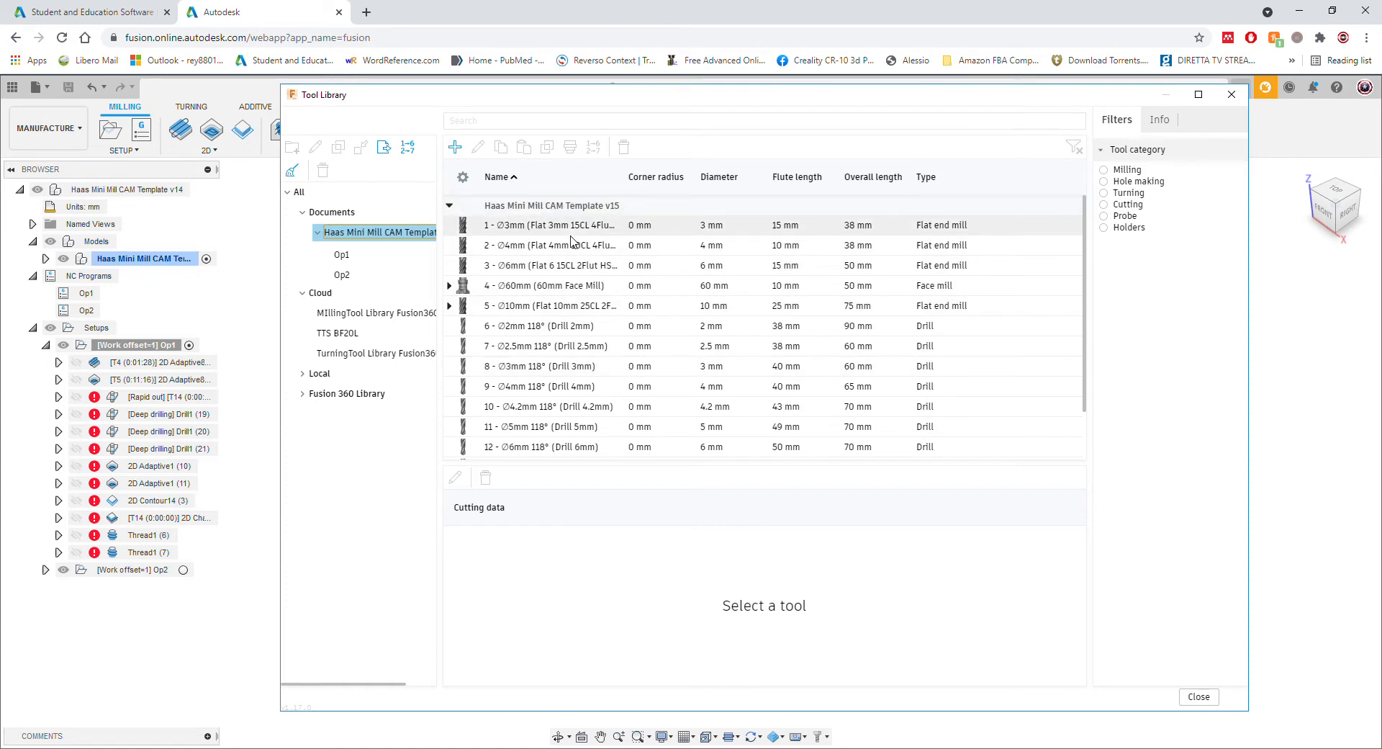
{"action": "scroll", "coordinate": [523, 252], "scroll_direction": "down", "scroll_amount": 1}
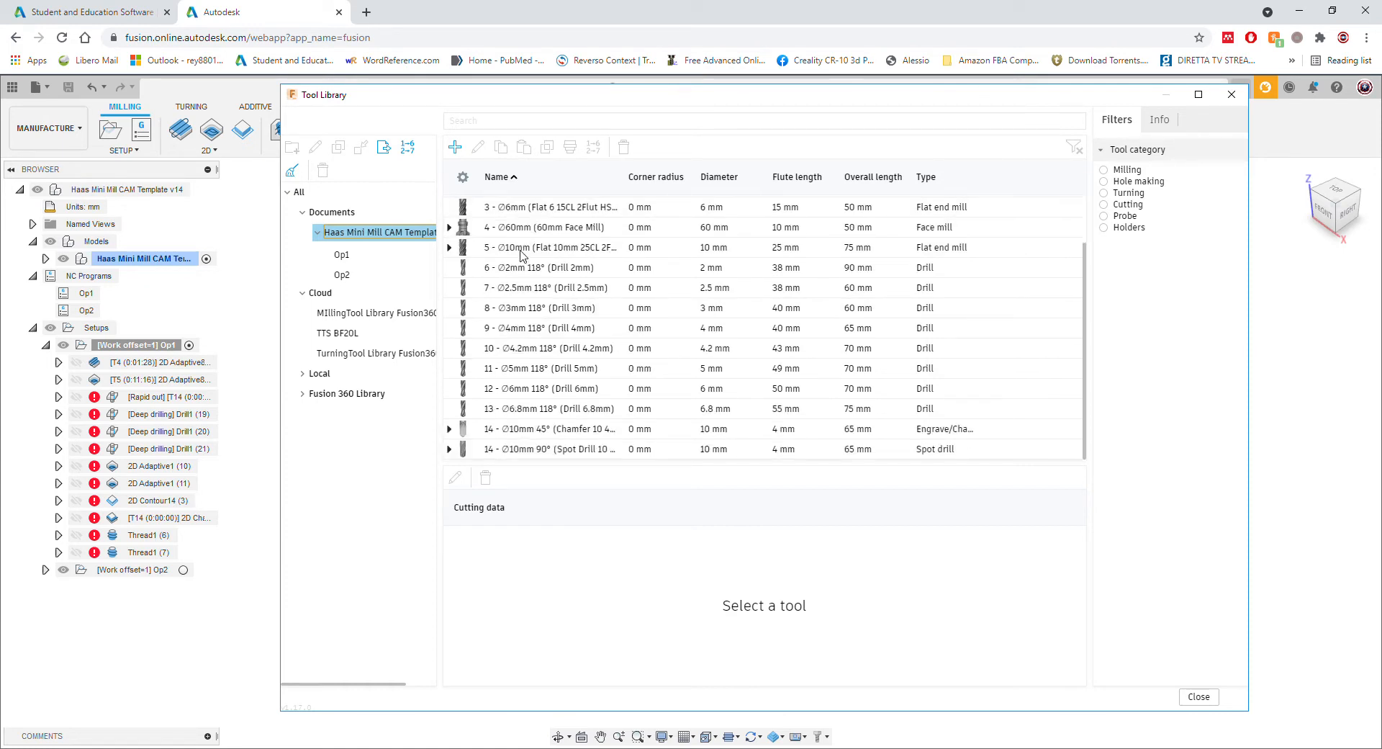
{"action": "scroll", "coordinate": [524, 252], "scroll_direction": "up", "scroll_amount": 1}
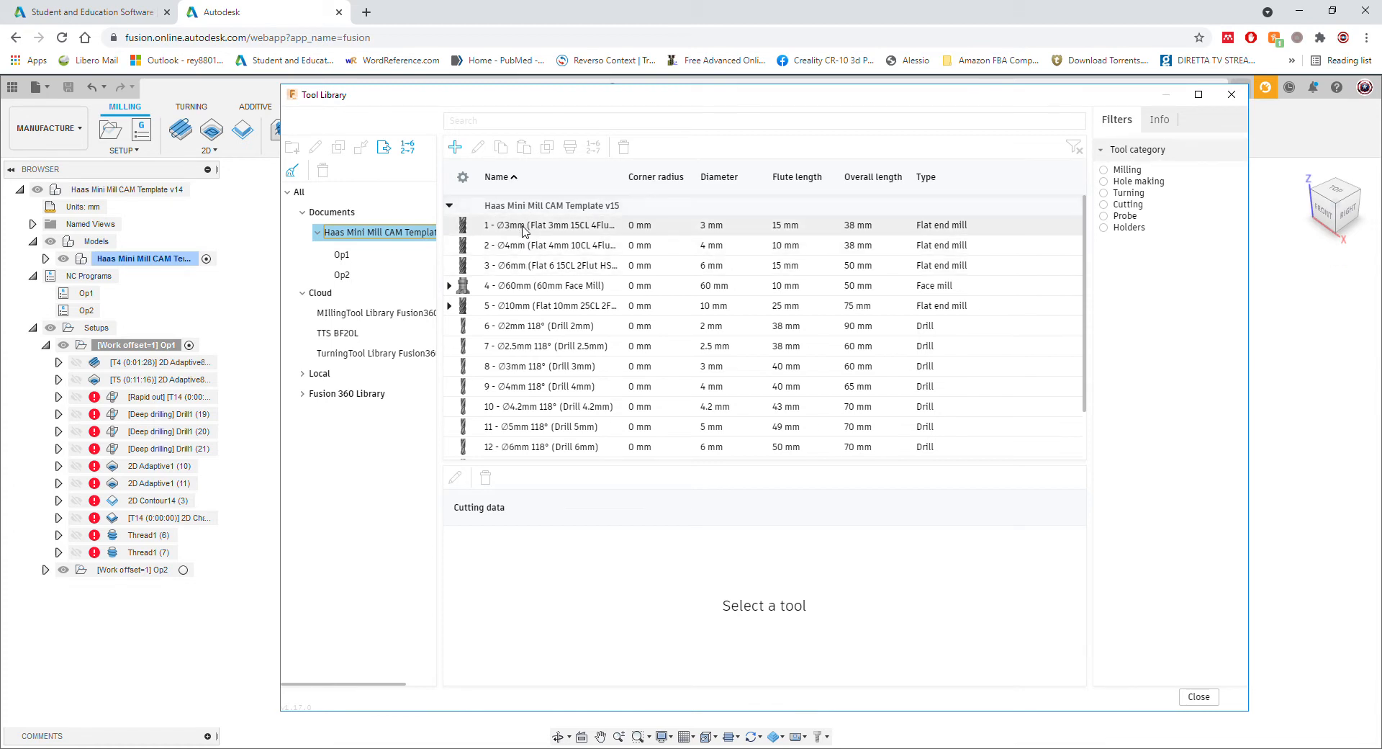
{"action": "scroll", "coordinate": [547, 291], "scroll_direction": "down", "scroll_amount": 1}
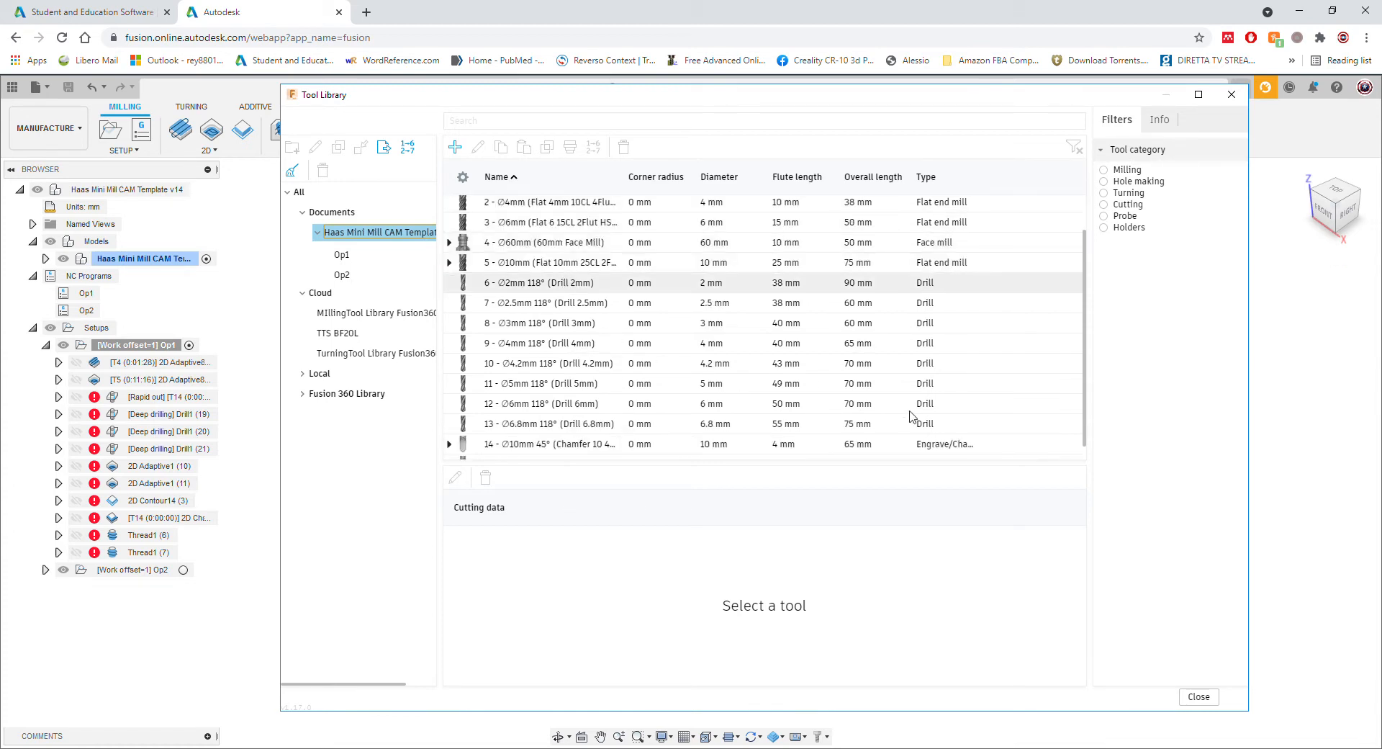
{"action": "left_click", "coordinate": [722, 177]}
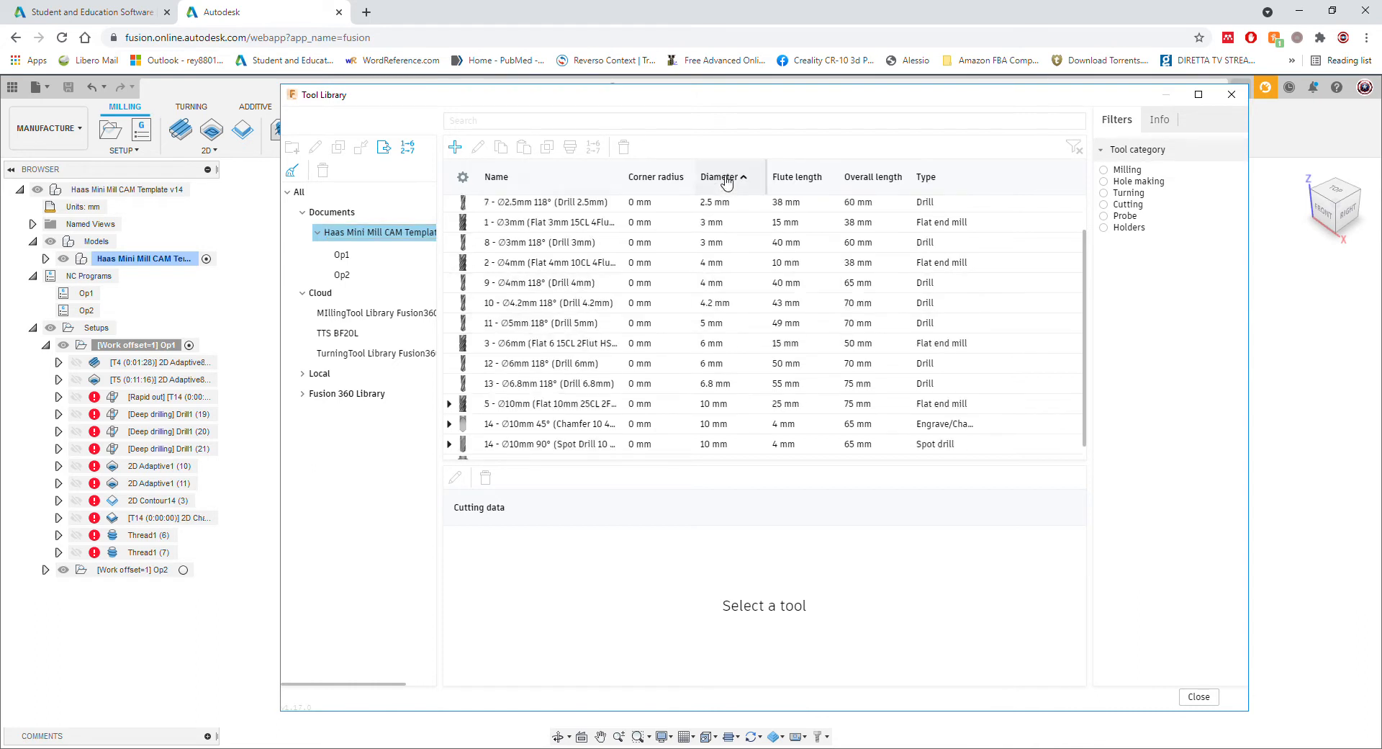
{"action": "scroll", "coordinate": [724, 288], "scroll_direction": "down", "scroll_amount": 1}
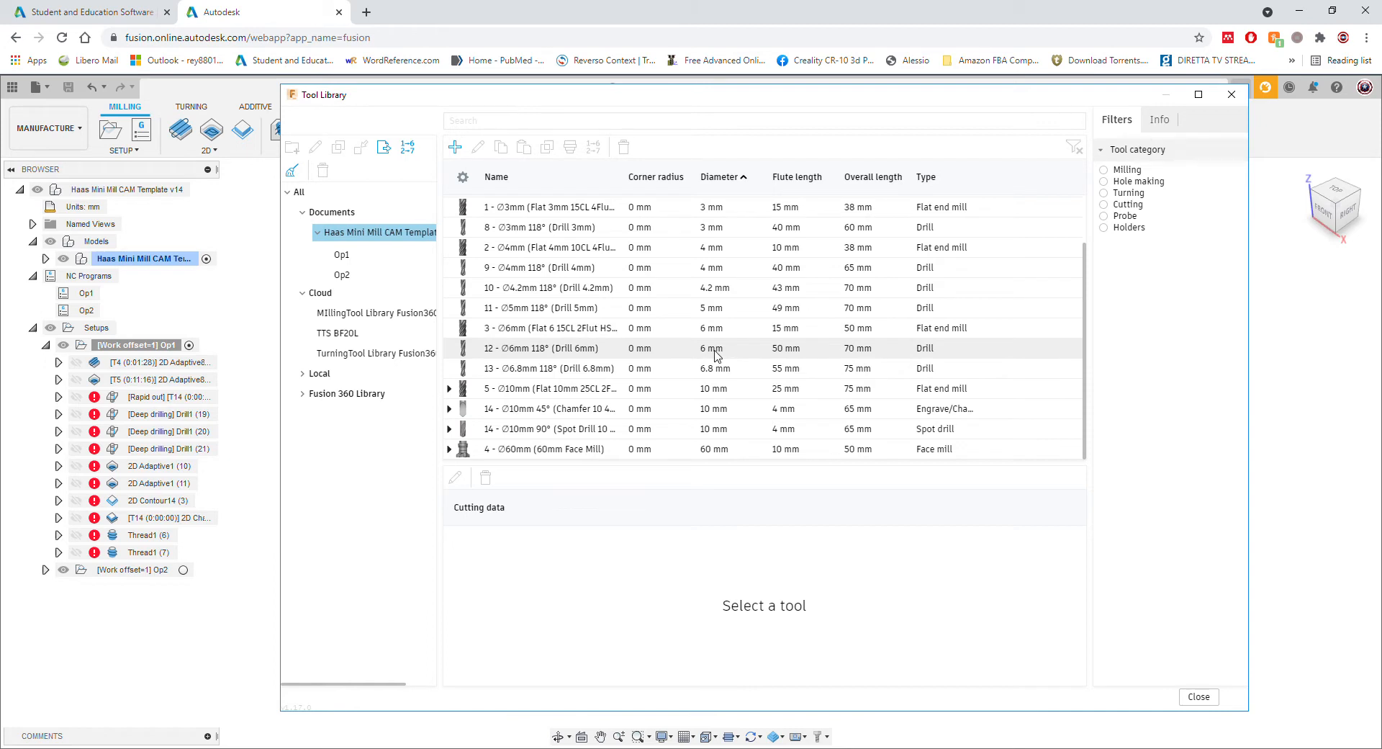
{"action": "left_click", "coordinate": [595, 354]}
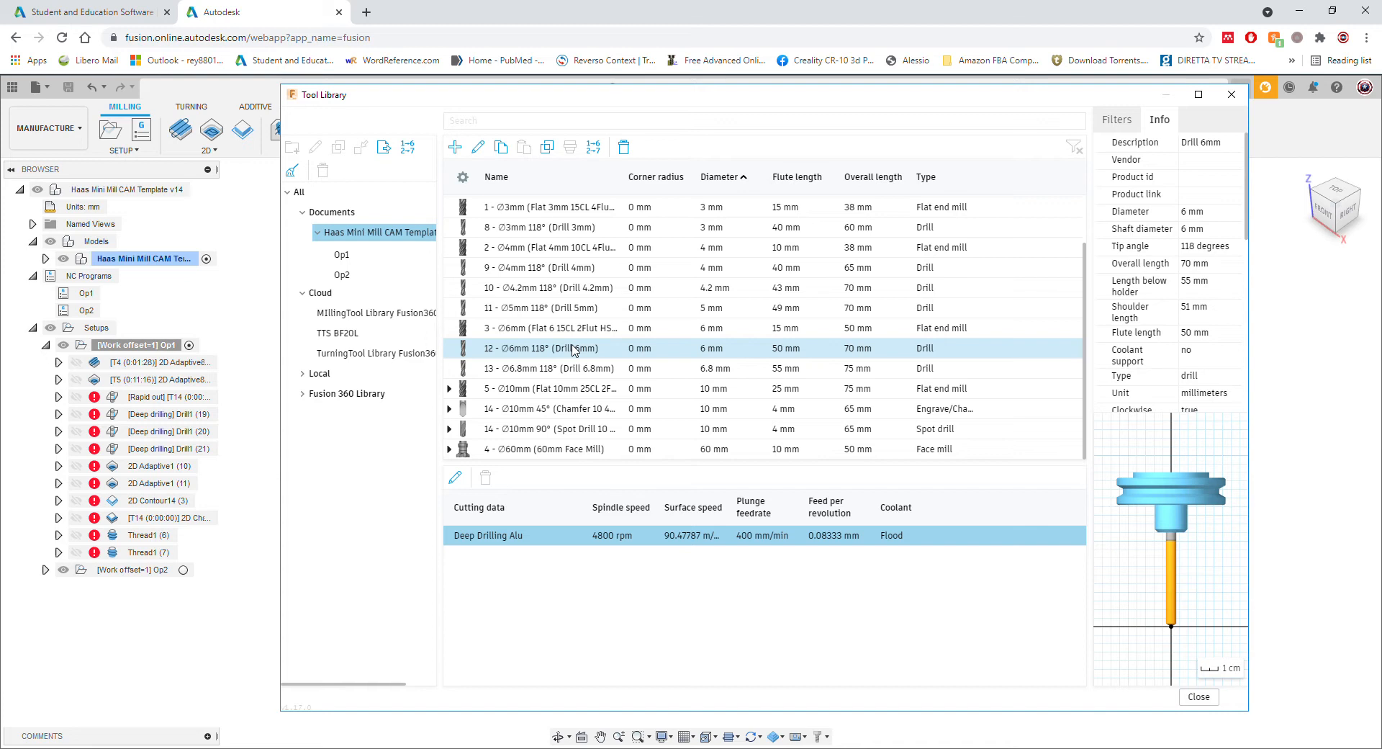
{"action": "scroll", "coordinate": [574, 350], "scroll_direction": "up", "scroll_amount": 3}
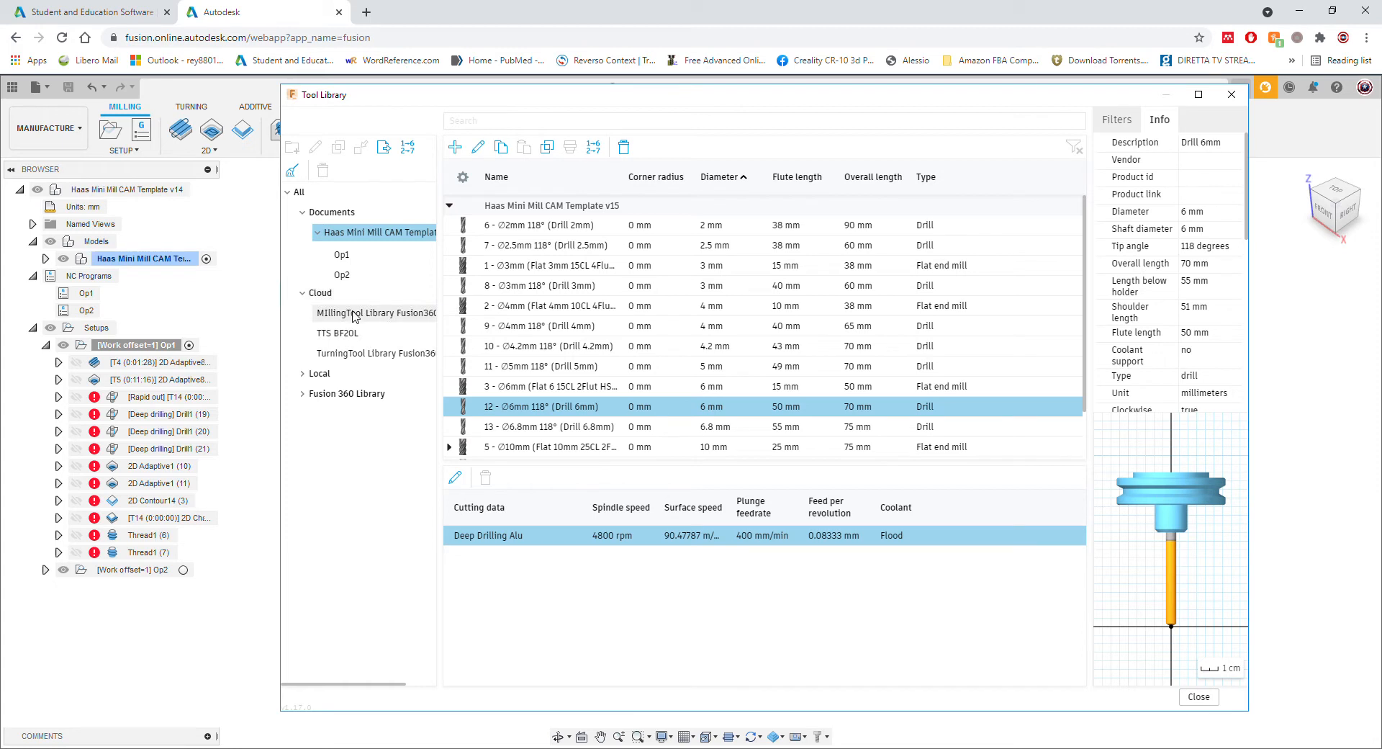
- Look through the tools in the Cloud MillingTool, TTS BF20L and TurningTool libraries, covering the TTS BF20L list in full
{"action": "left_click", "coordinate": [365, 316]}
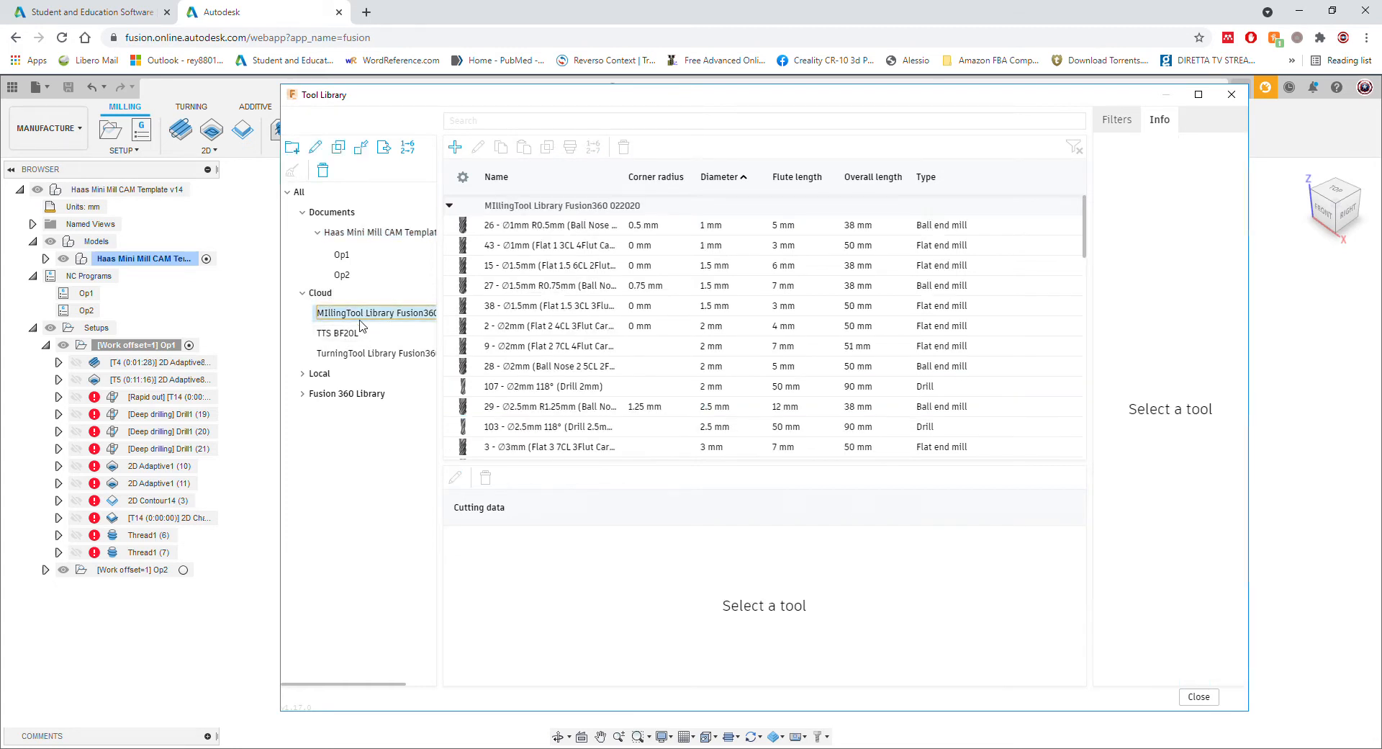
{"action": "left_click", "coordinate": [353, 336]}
{"action": "left_click", "coordinate": [363, 353]}
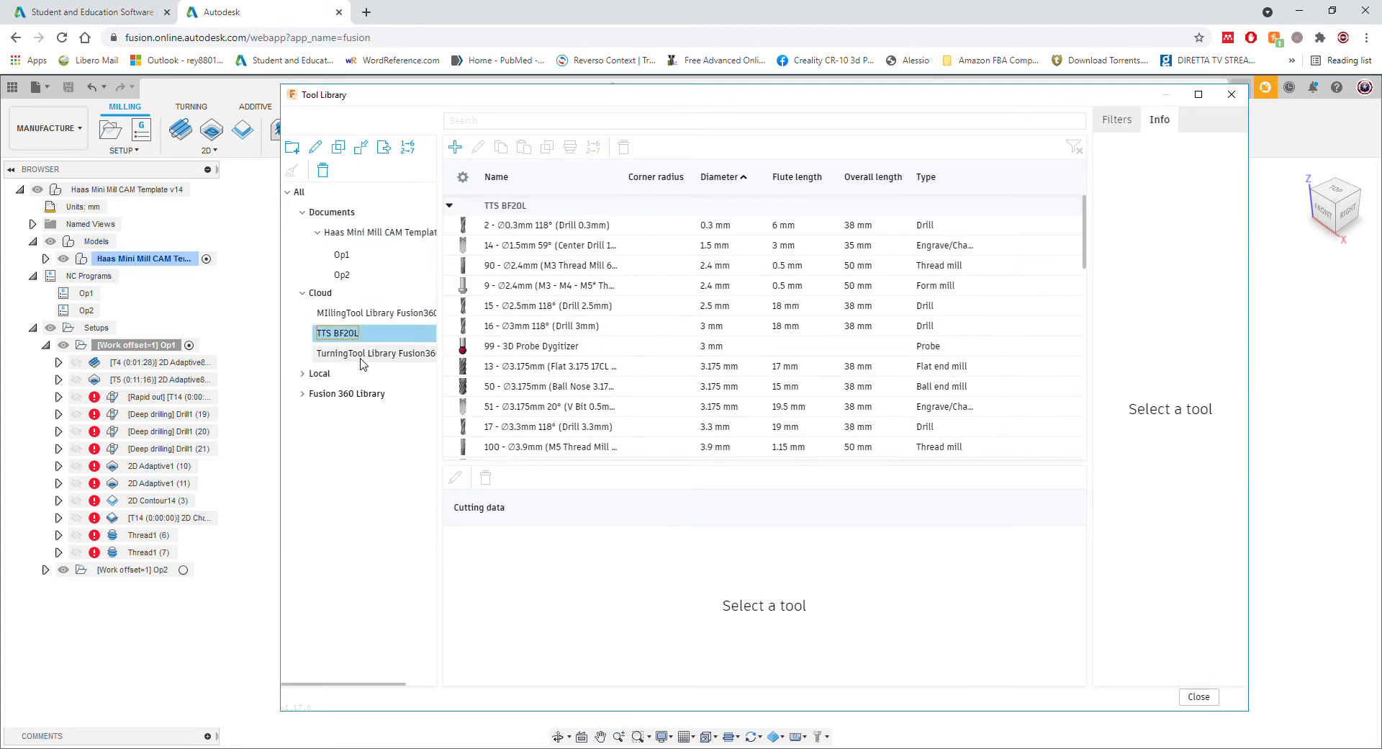
{"action": "left_click", "coordinate": [364, 333]}
{"action": "scroll", "coordinate": [542, 290], "scroll_direction": "down", "scroll_amount": 5}
{"action": "scroll", "coordinate": [542, 290], "scroll_direction": "down", "scroll_amount": 6}
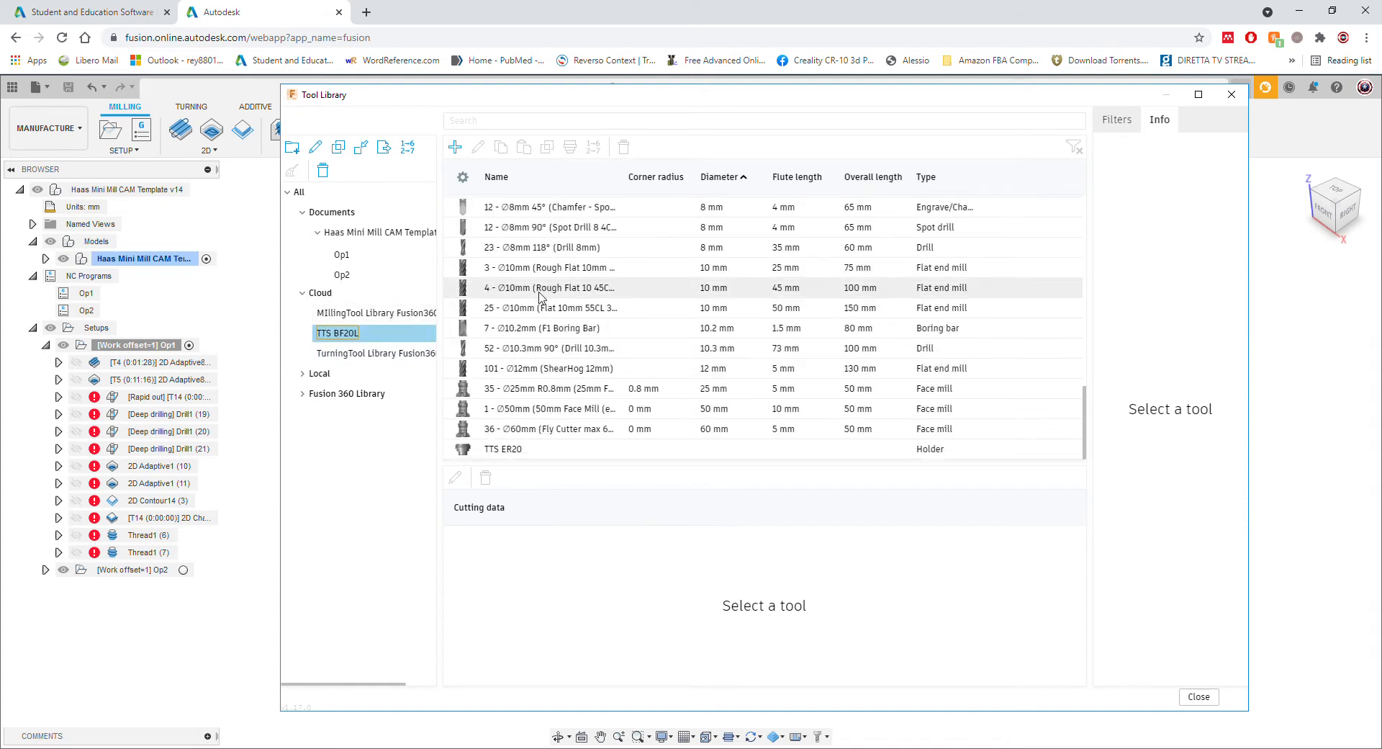
{"action": "scroll", "coordinate": [541, 291], "scroll_direction": "up", "scroll_amount": 10}
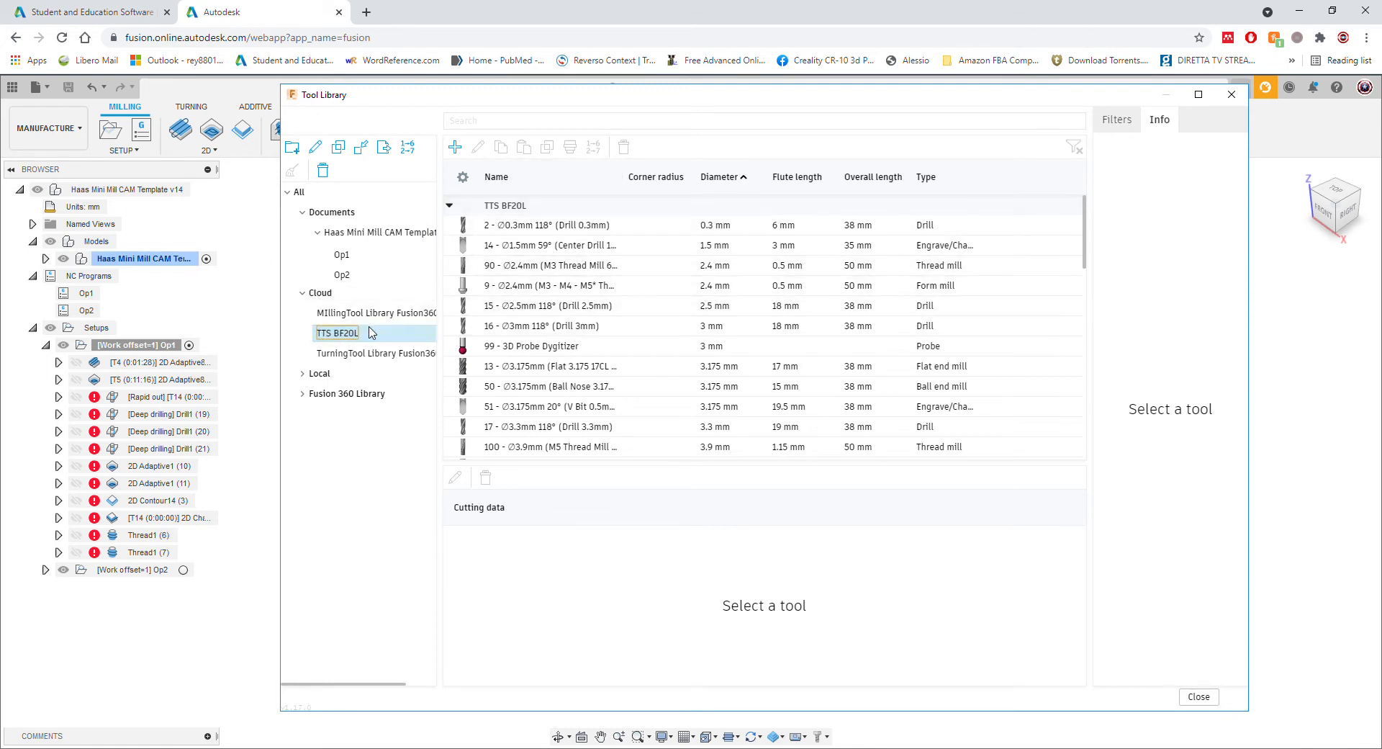
- Review the full tool list of the Haas Mini Mill CAM Template document under Documents
{"action": "left_click", "coordinate": [364, 232]}
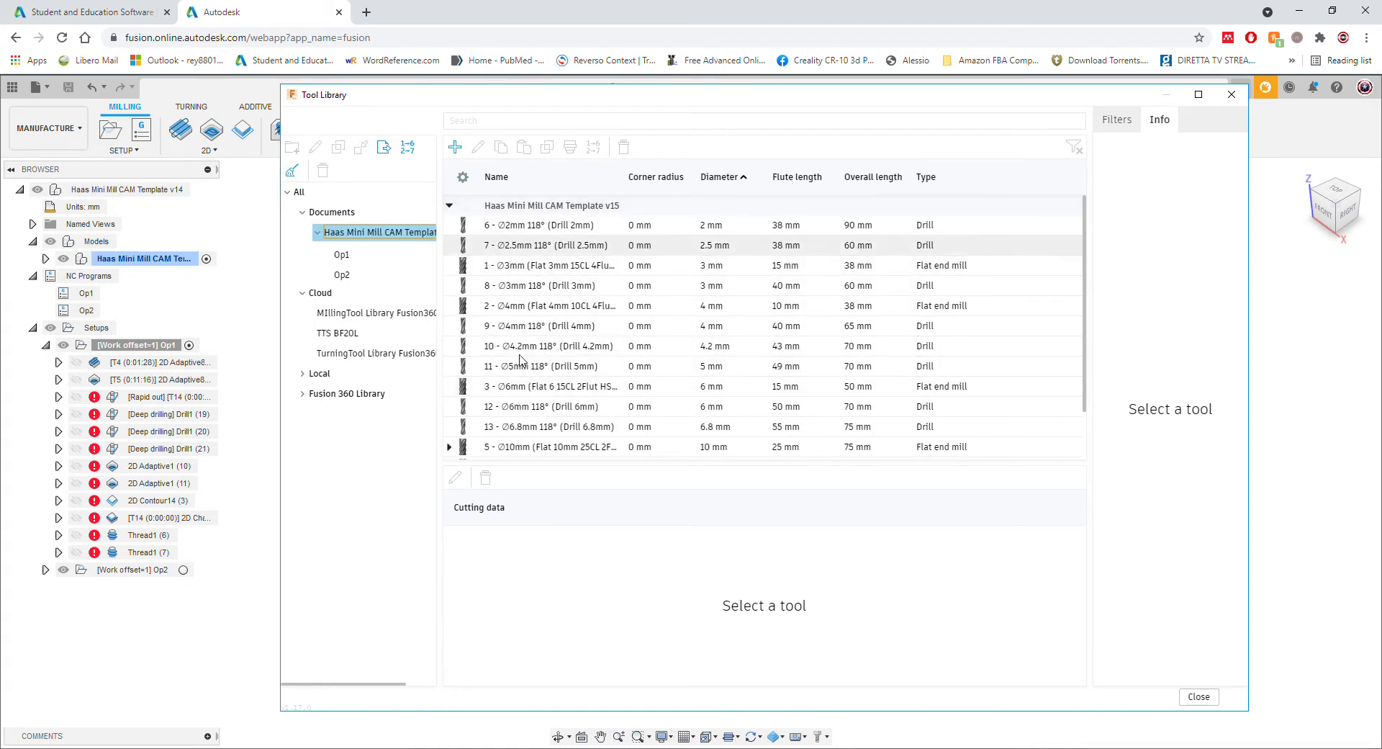
{"action": "scroll", "coordinate": [521, 360], "scroll_direction": "down", "scroll_amount": 1}
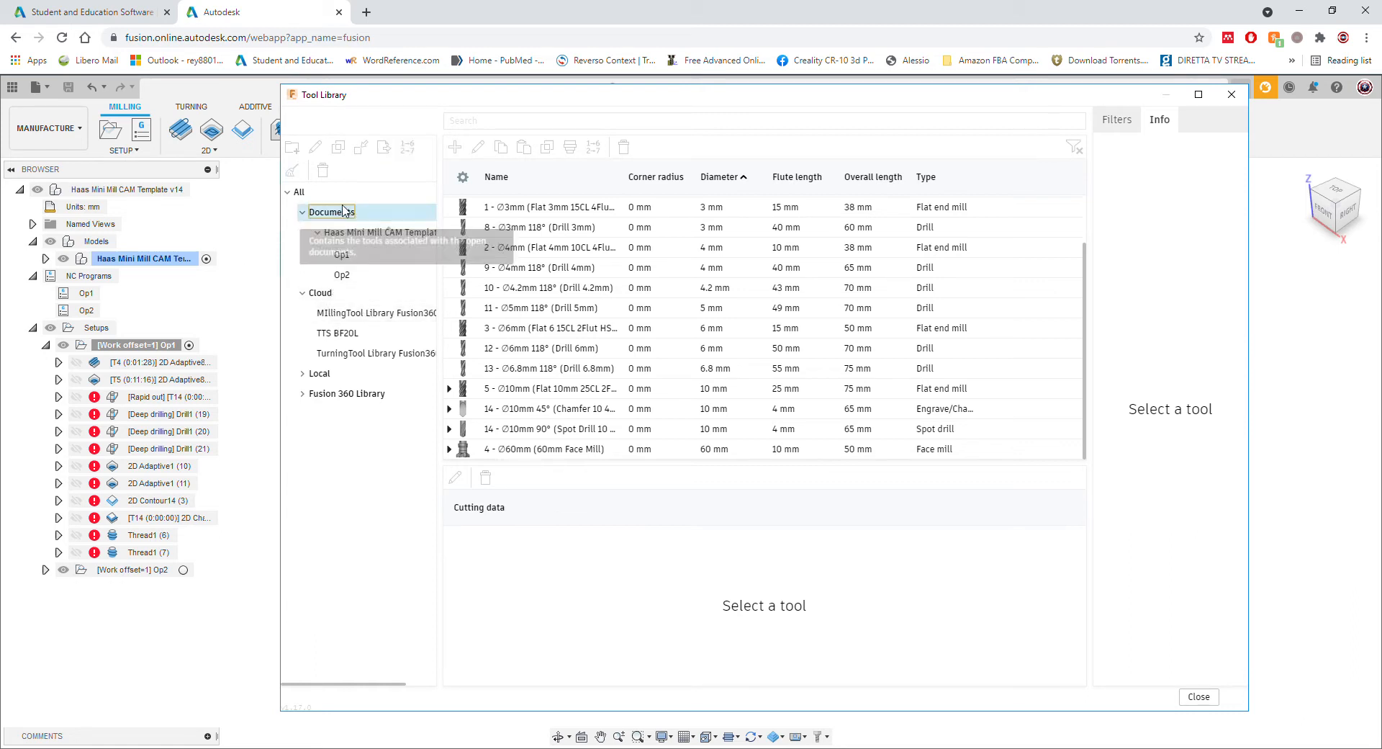
{"action": "left_click", "coordinate": [345, 212]}
{"action": "left_click", "coordinate": [347, 235]}
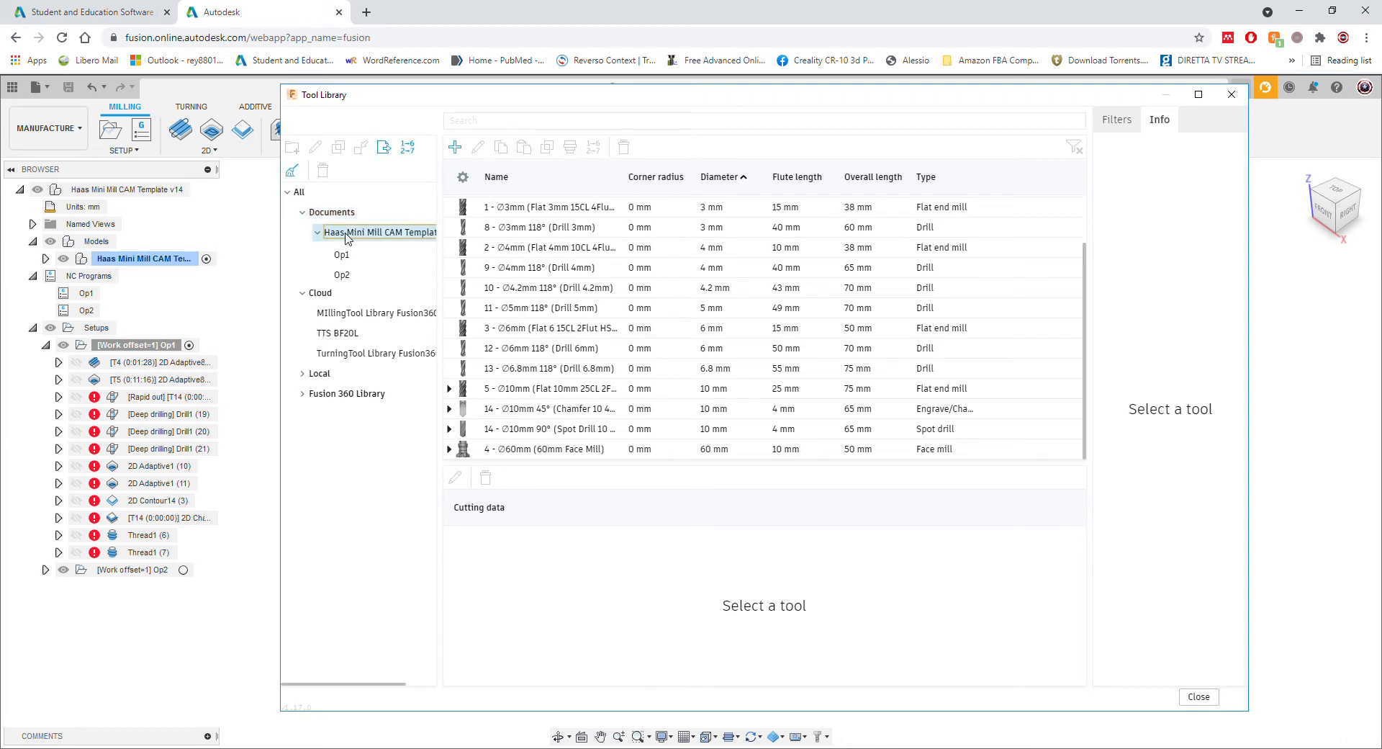
- Create a Cloud tool library named Haas Mini MIll Tools and widen the library list to fit the full names
{"action": "left_click", "coordinate": [319, 293]}
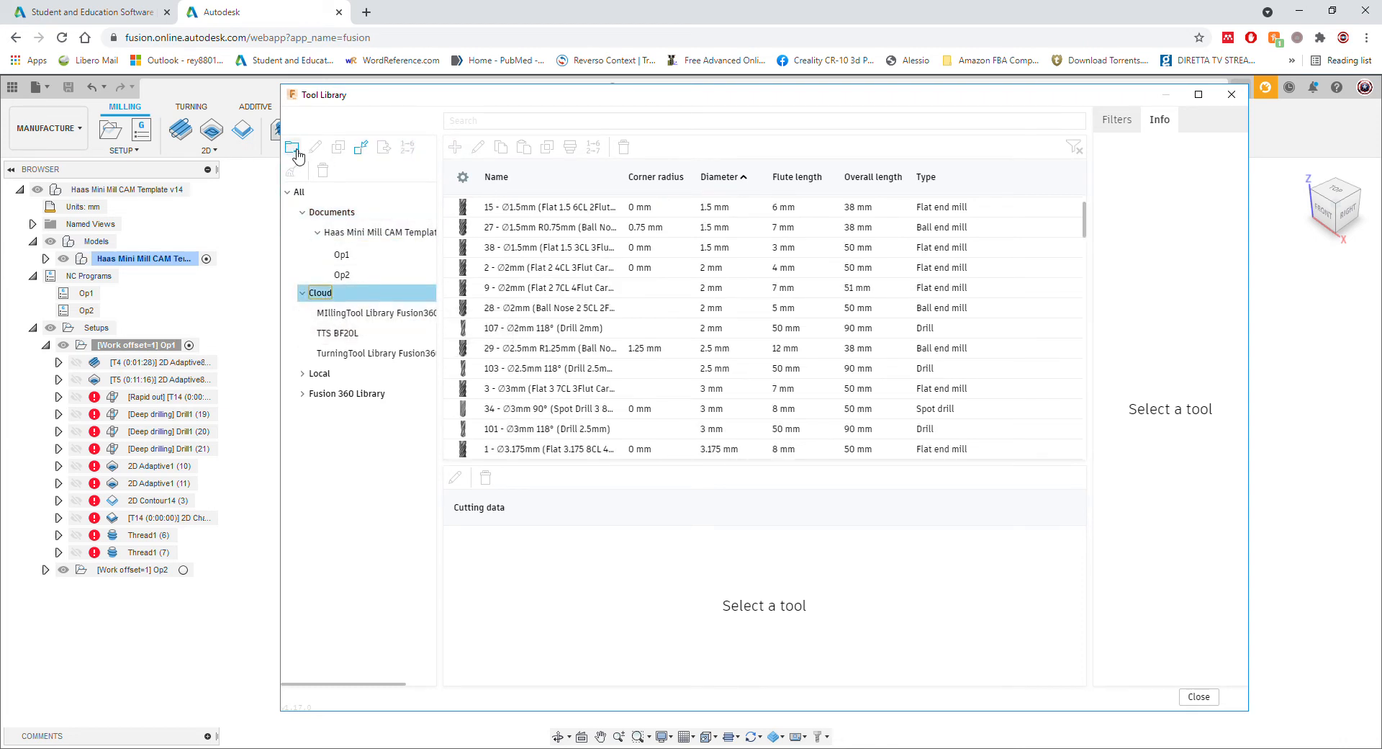
{"action": "left_click", "coordinate": [295, 150]}
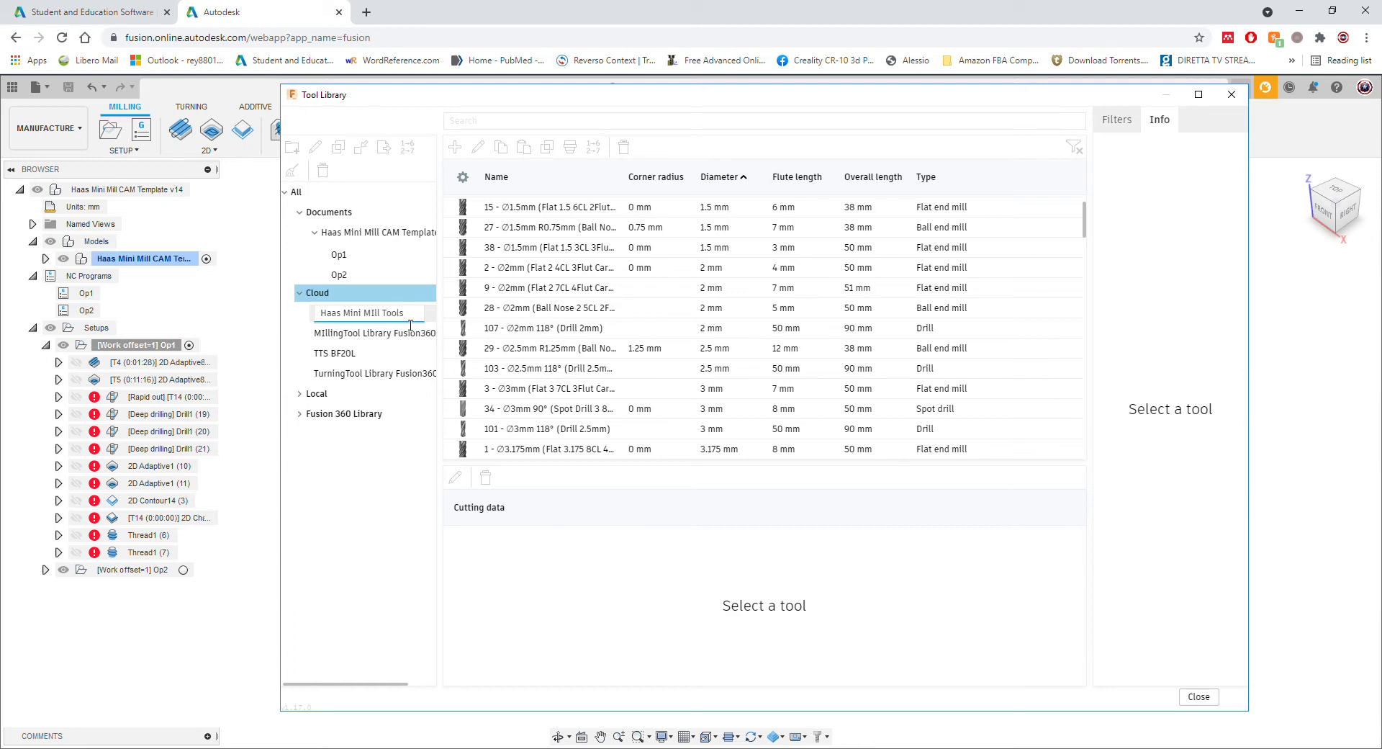
{"action": "key", "text": "Return"}
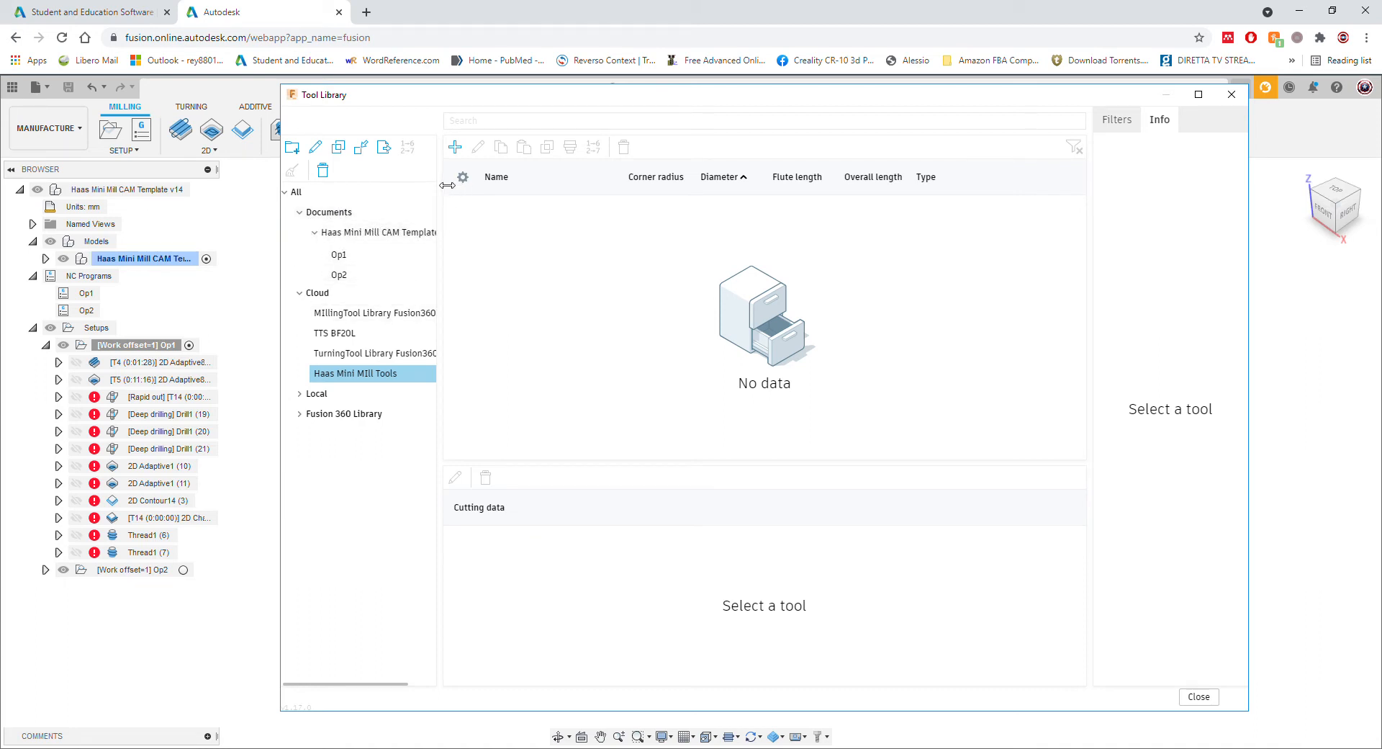
{"action": "left_click_drag", "start_coordinate": [447, 184], "coordinate": [488, 195]}
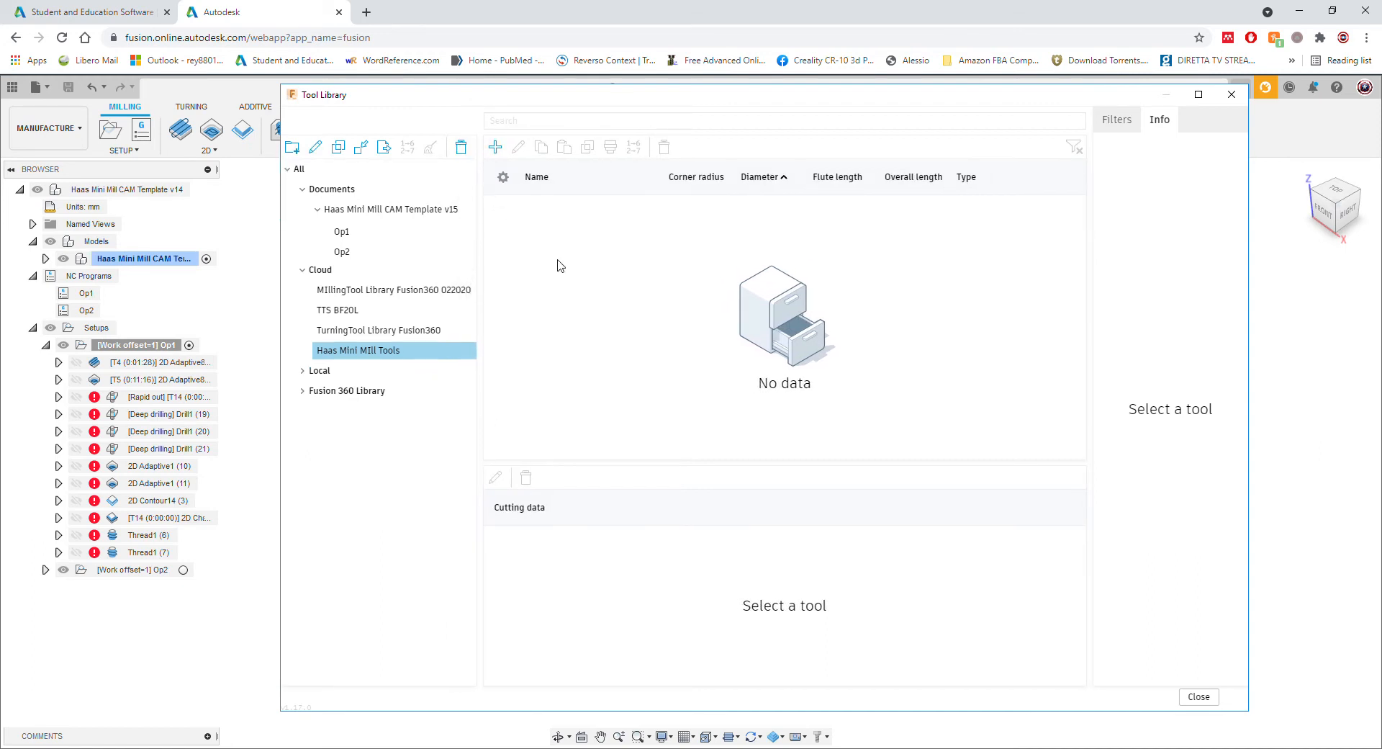
- Sort the Haas Mini Mill CAM Template document's tools by name in ascending order
{"action": "left_click", "coordinate": [392, 209]}
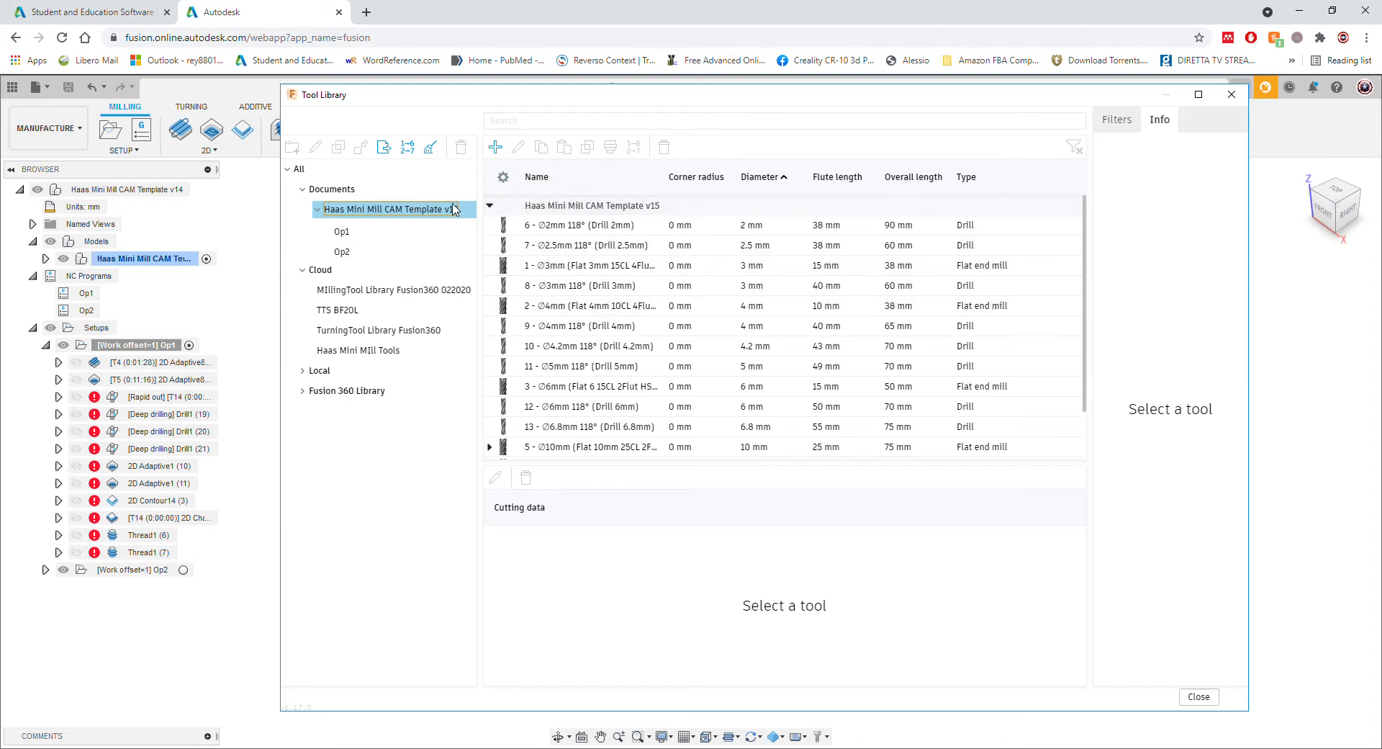
{"action": "scroll", "coordinate": [555, 249], "scroll_direction": "down", "scroll_amount": 1}
{"action": "scroll", "coordinate": [555, 249], "scroll_direction": "up", "scroll_amount": 1}
{"action": "left_click", "coordinate": [538, 178]}
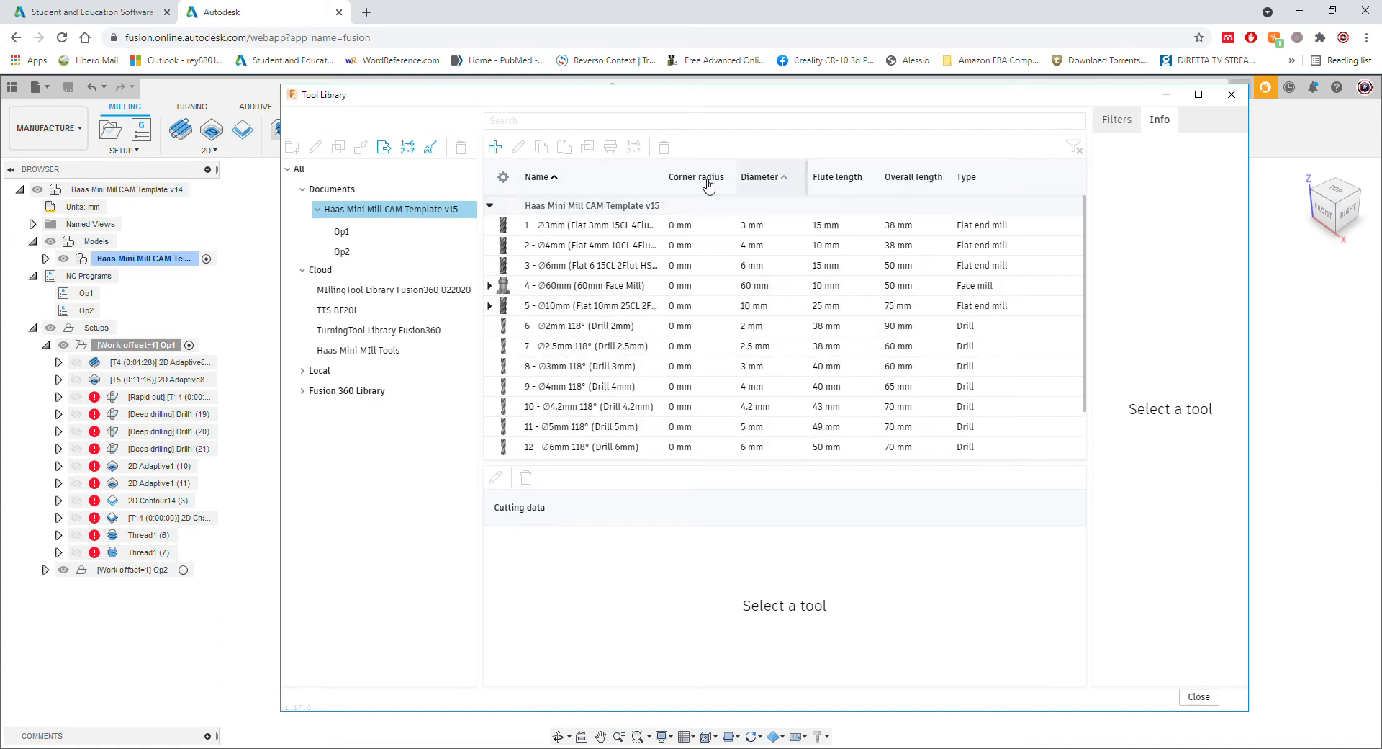
{"action": "left_click", "coordinate": [773, 180]}
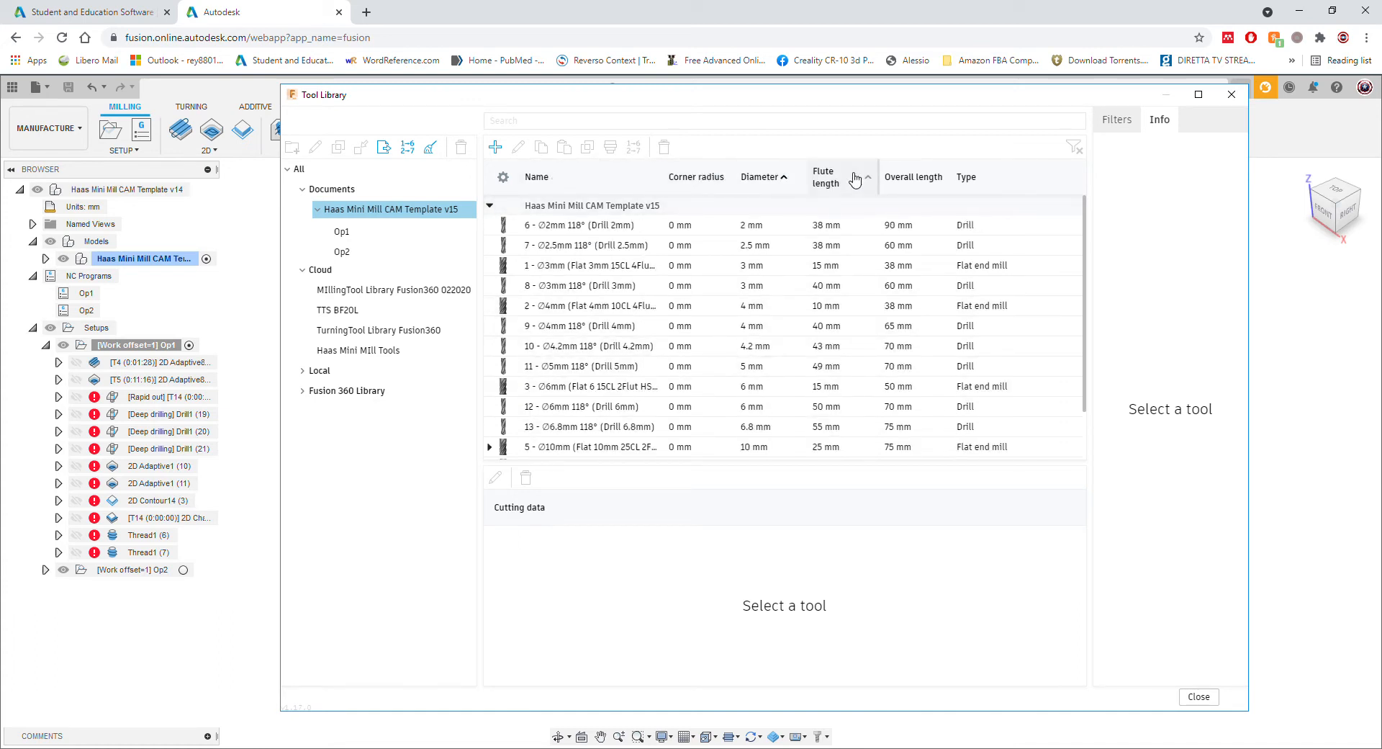
{"action": "left_click", "coordinate": [549, 178]}
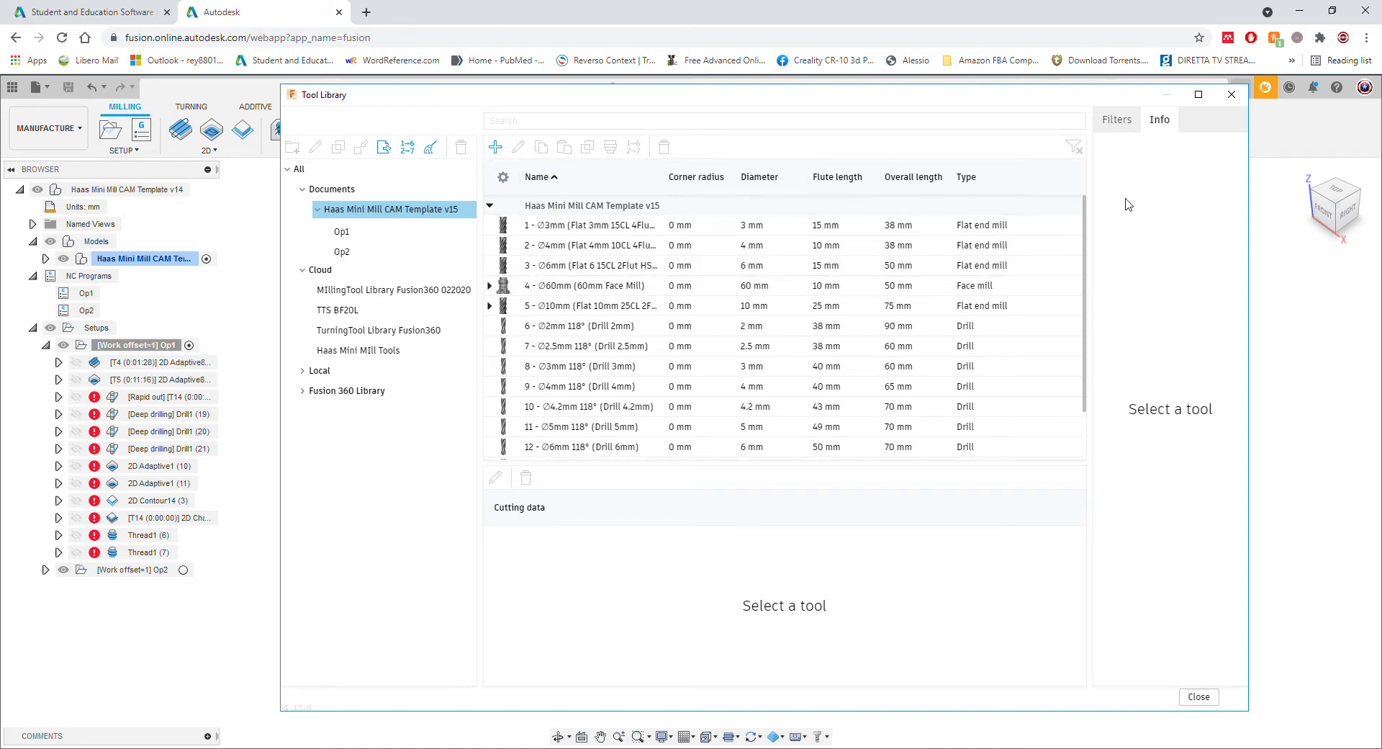
- Examine the tool category filters and the template document's tool list
{"action": "left_click", "coordinate": [1127, 123]}
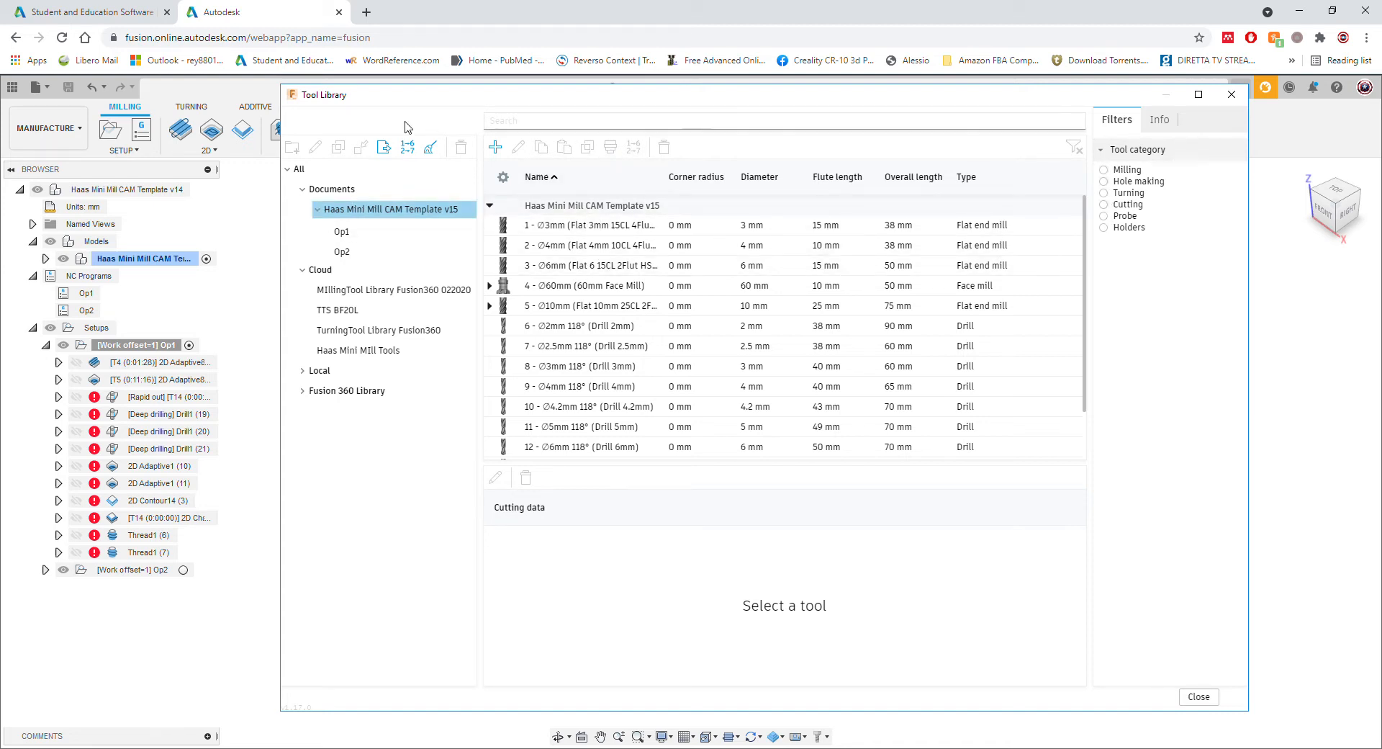
{"action": "left_click", "coordinate": [543, 128]}
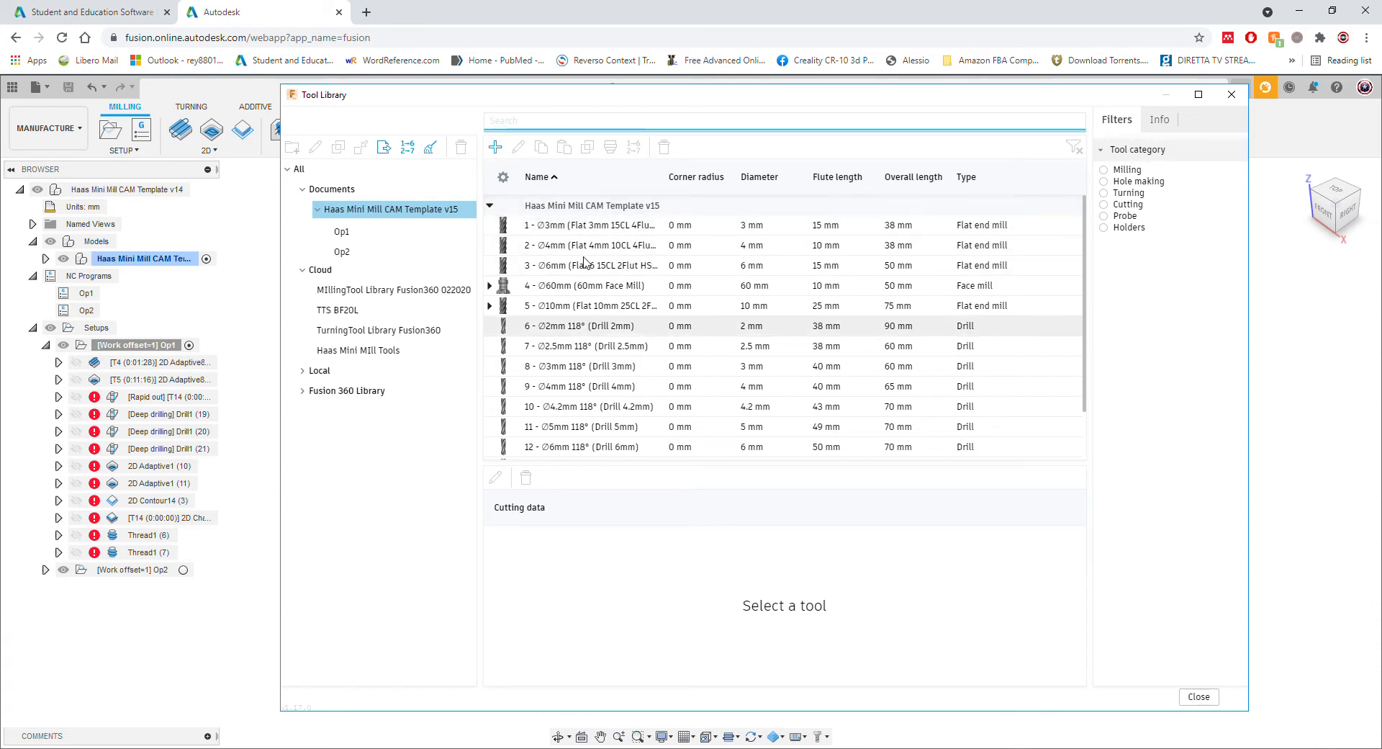
{"action": "scroll", "coordinate": [576, 316], "scroll_direction": "down", "scroll_amount": 1}
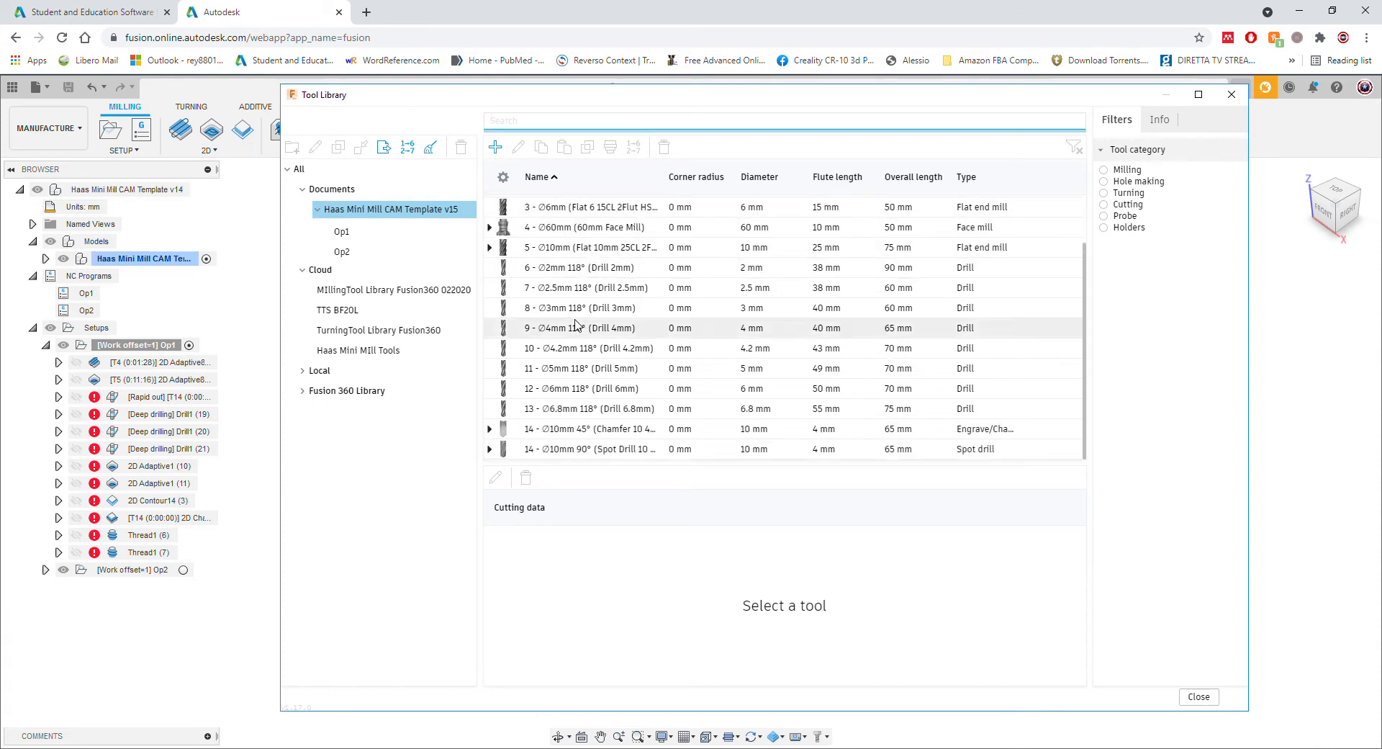
{"action": "scroll", "coordinate": [576, 317], "scroll_direction": "up", "scroll_amount": 1}
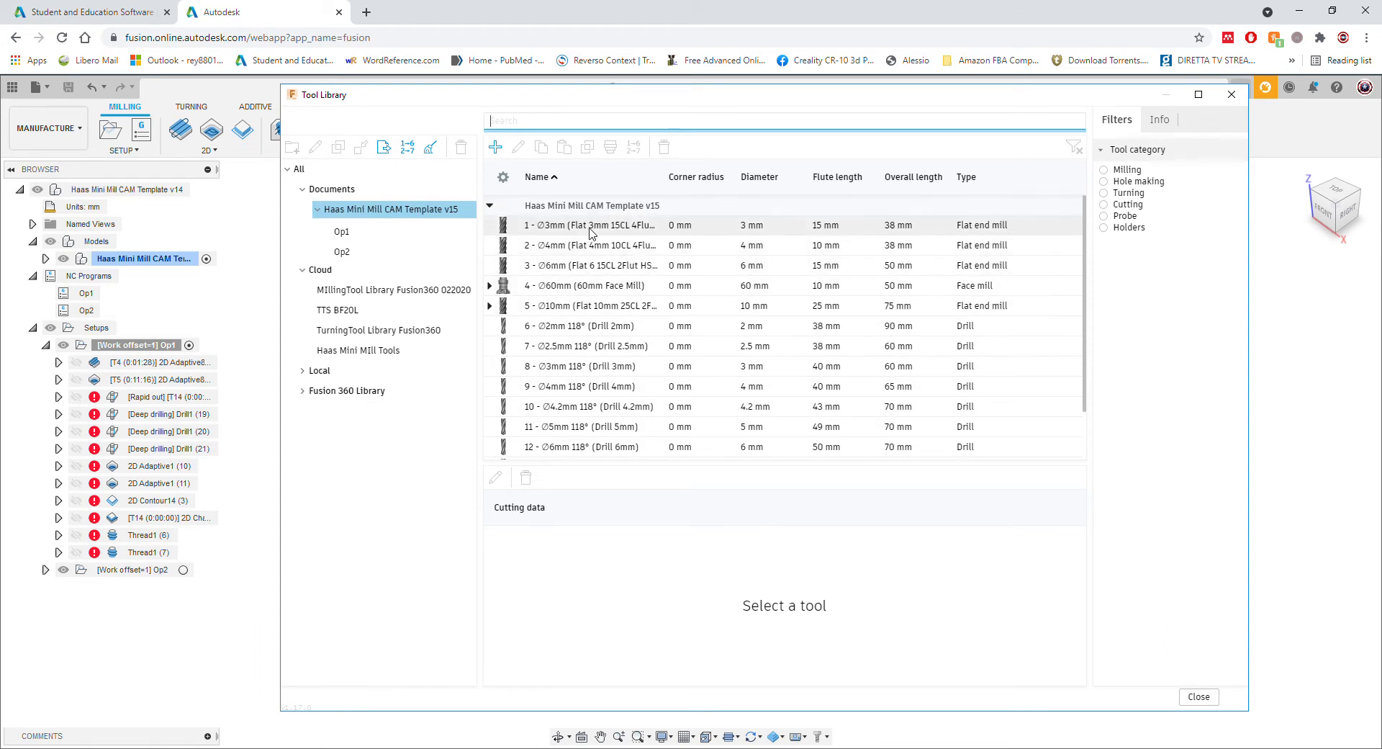
- Select the template document's 3 mm flat end mill and widen the Name column, keeping the ascending name order
{"action": "left_click", "coordinate": [720, 225]}
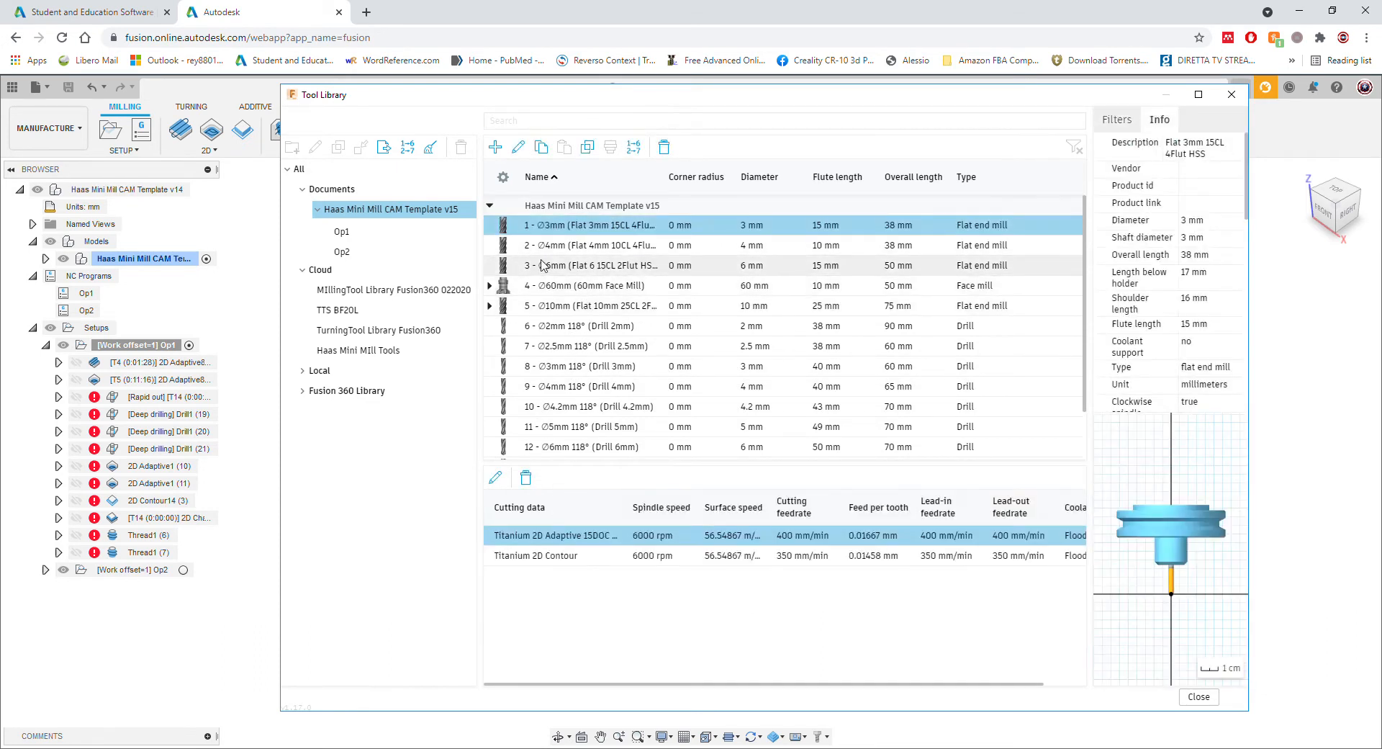
{"action": "left_click", "coordinate": [661, 178]}
{"action": "left_click", "coordinate": [671, 179]}
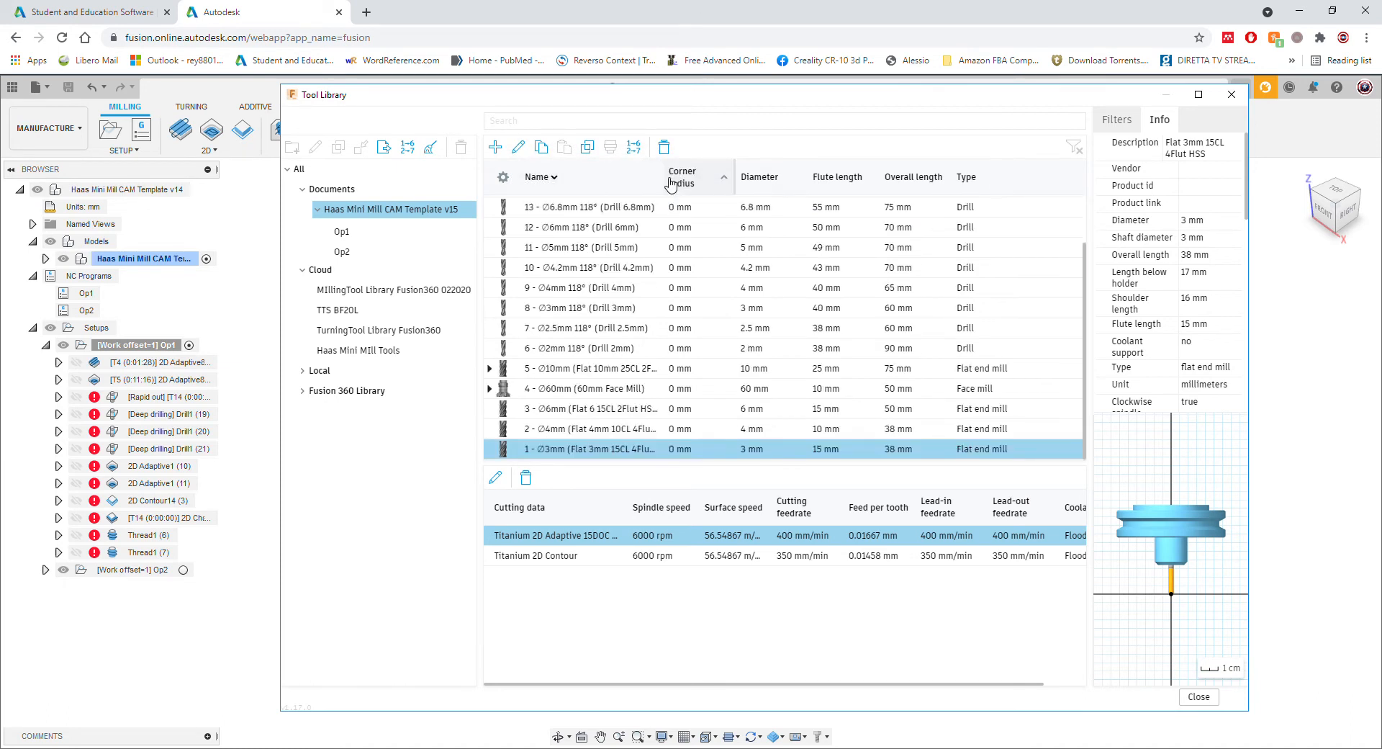
{"action": "left_click", "coordinate": [651, 187]}
{"action": "left_click_drag", "start_coordinate": [664, 183], "coordinate": [720, 197]}
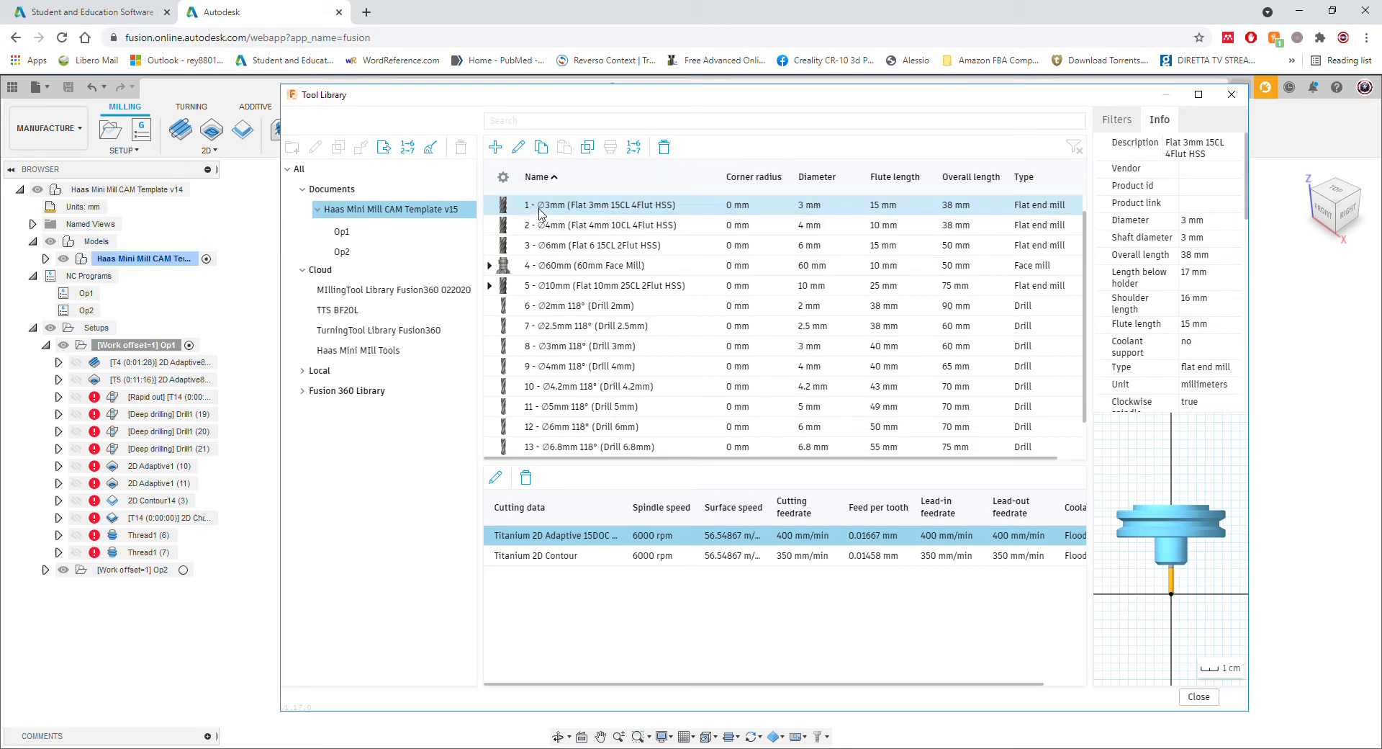
- Copy the 3 mm flat end mill from the template document into the Haas Mini MIll Tools cloud library
{"action": "right_click", "coordinate": [643, 209]}
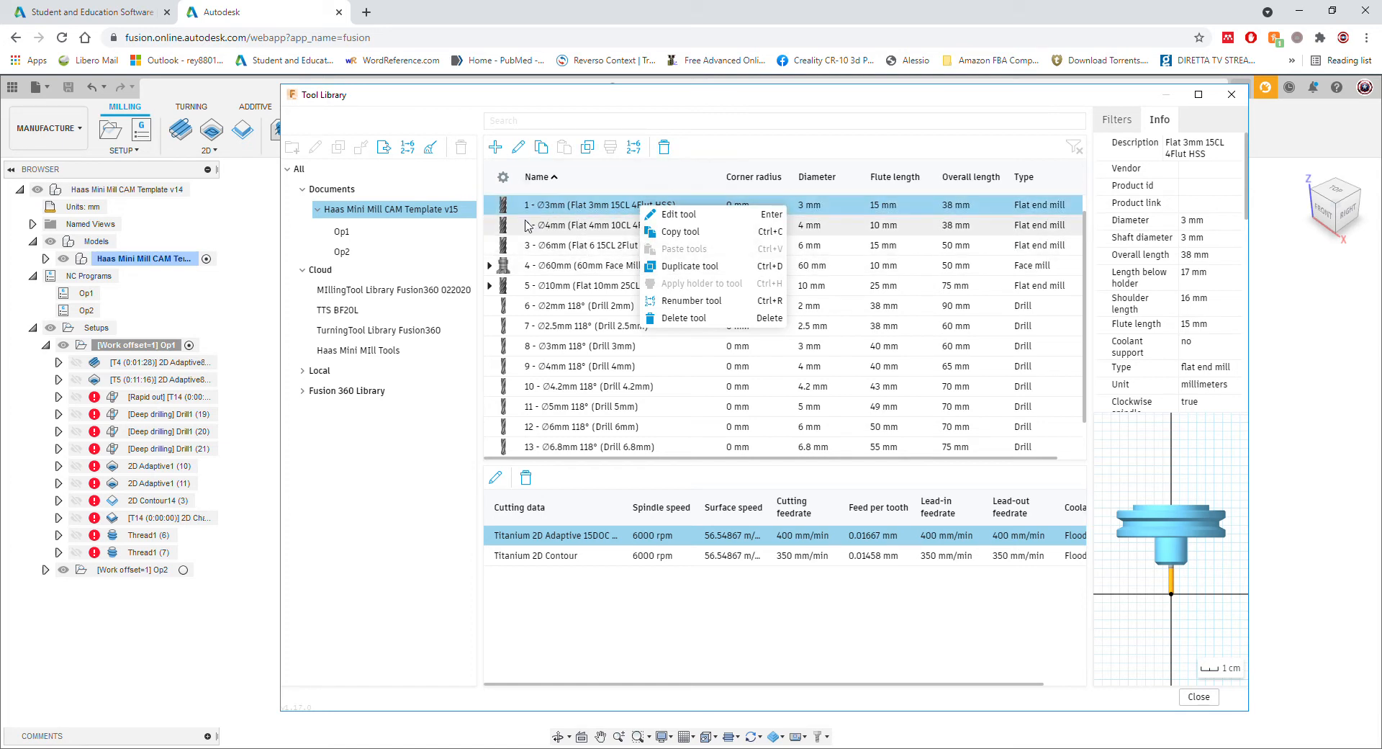
{"action": "left_click", "coordinate": [696, 232]}
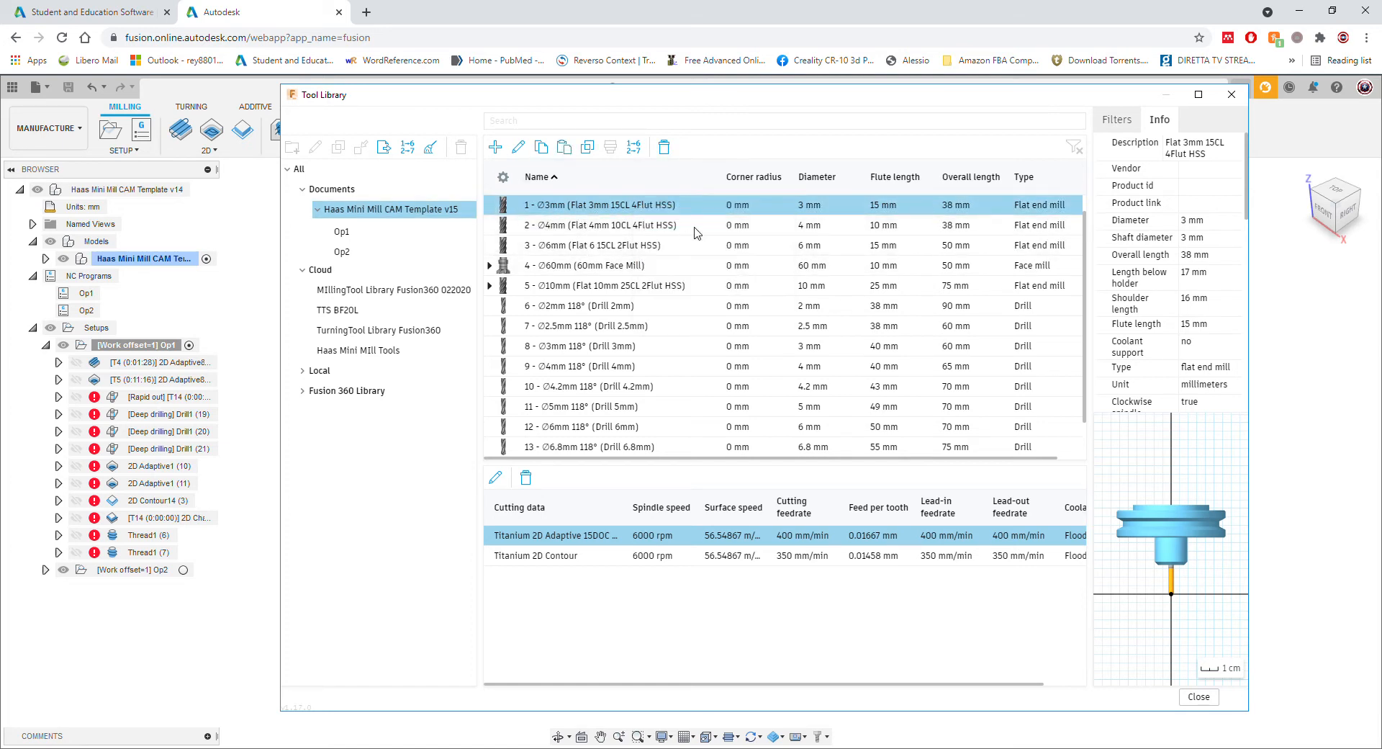
{"action": "left_click", "coordinate": [364, 290]}
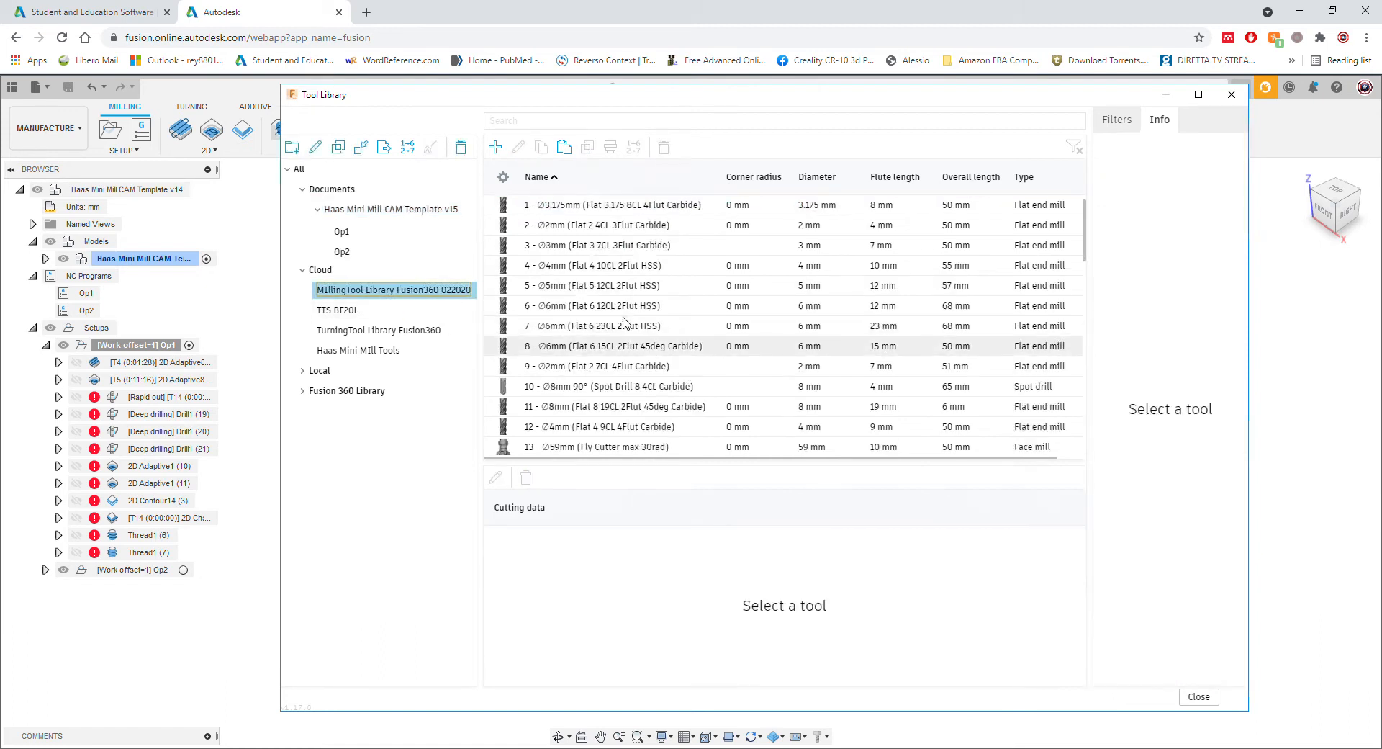
{"action": "left_click", "coordinate": [395, 350]}
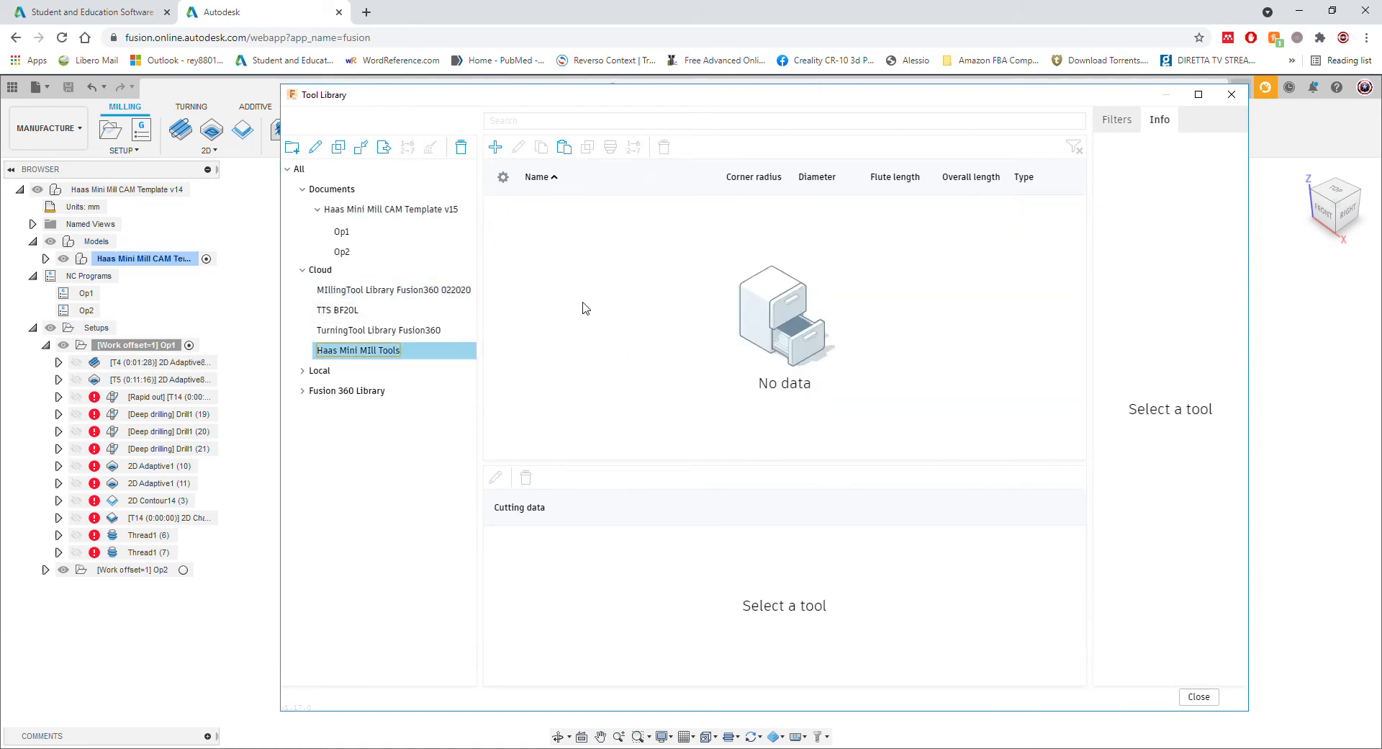
{"action": "right_click", "coordinate": [564, 288]}
{"action": "left_click", "coordinate": [606, 328]}
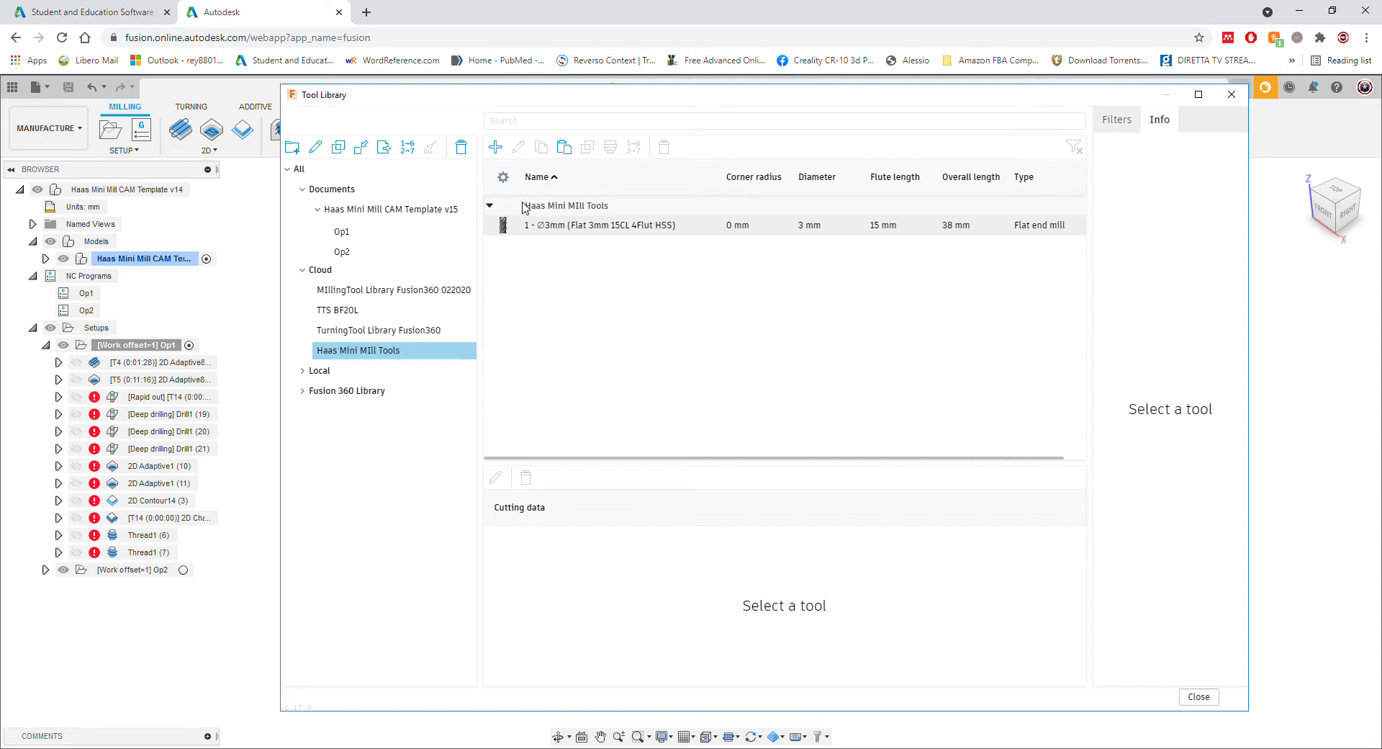
- View the copied 3 mm flat end mill's cutting data and general properties, leaving the tool editor without changes
{"action": "left_click", "coordinate": [590, 229]}
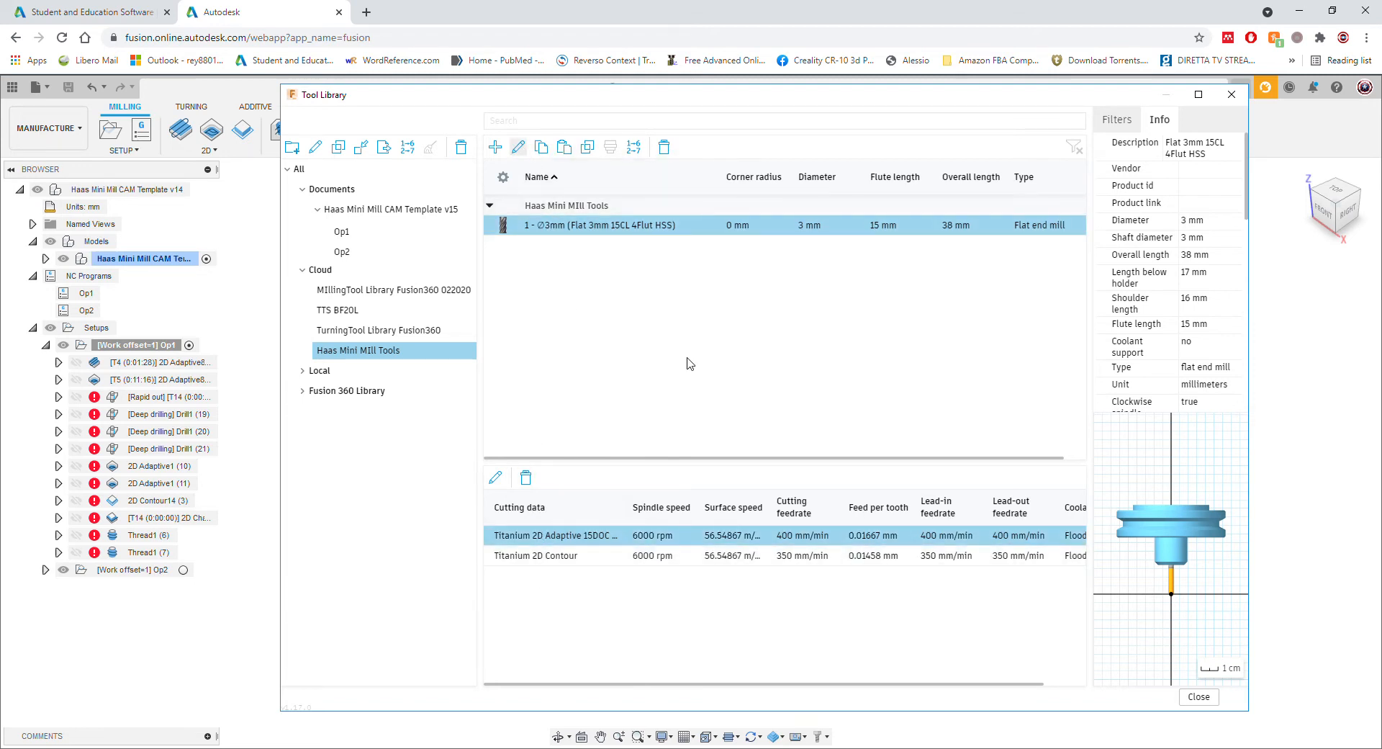
{"action": "double_click", "coordinate": [598, 224]}
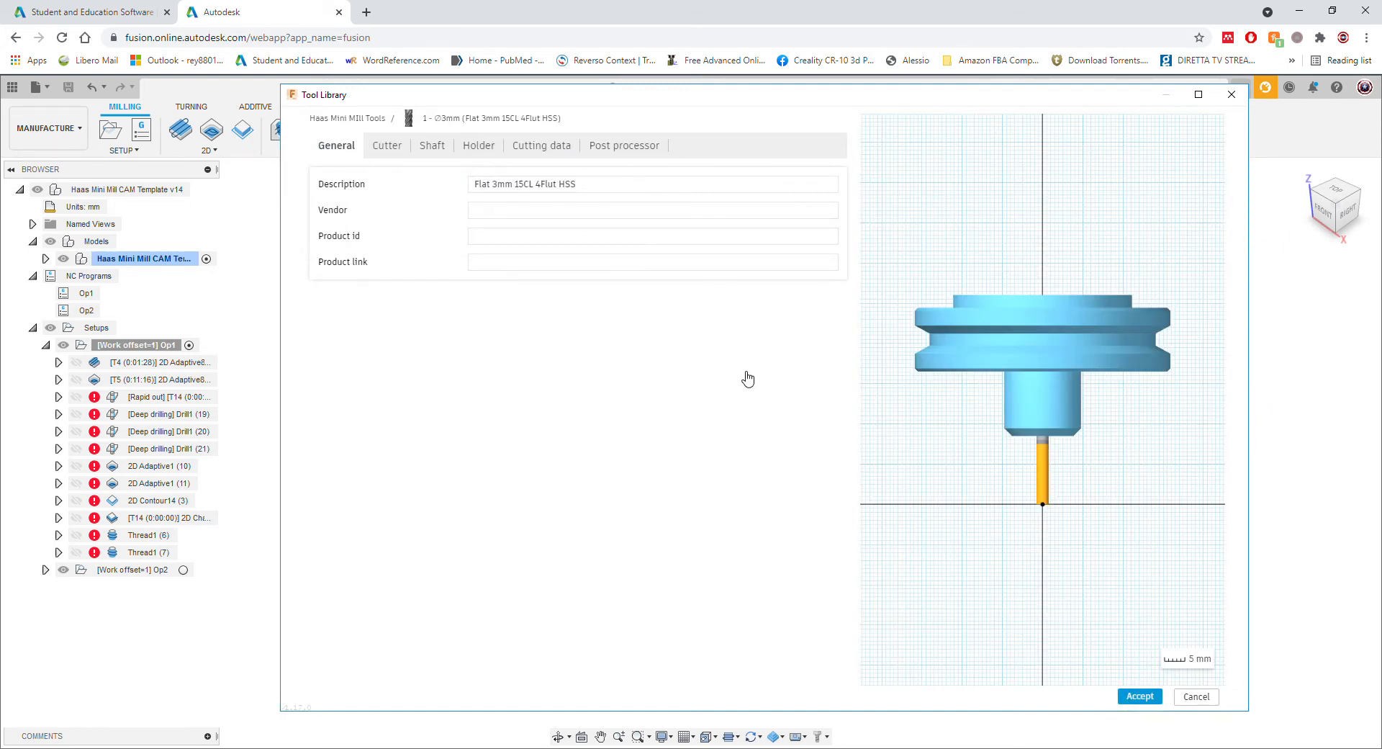
{"action": "key", "text": "Escape"}
{"action": "right_click", "coordinate": [575, 226]}
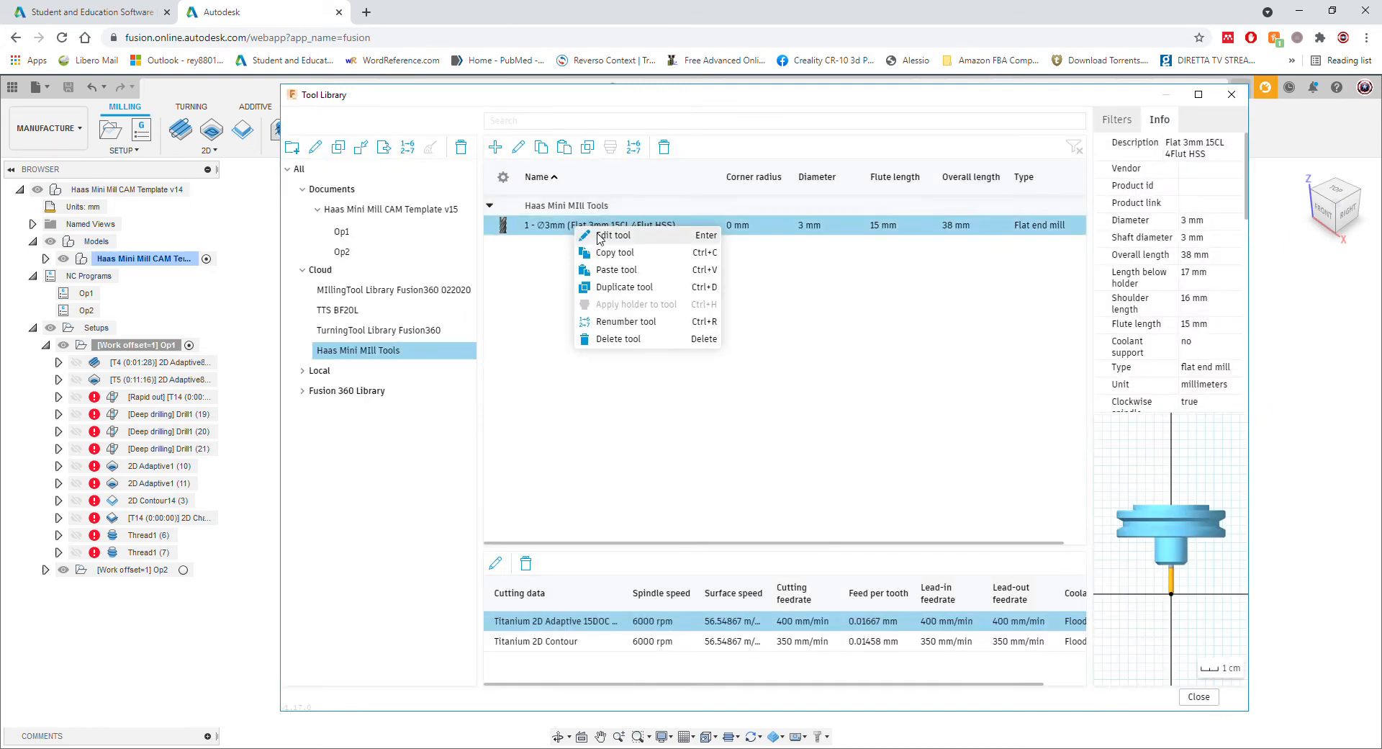
{"action": "key", "text": "Return"}
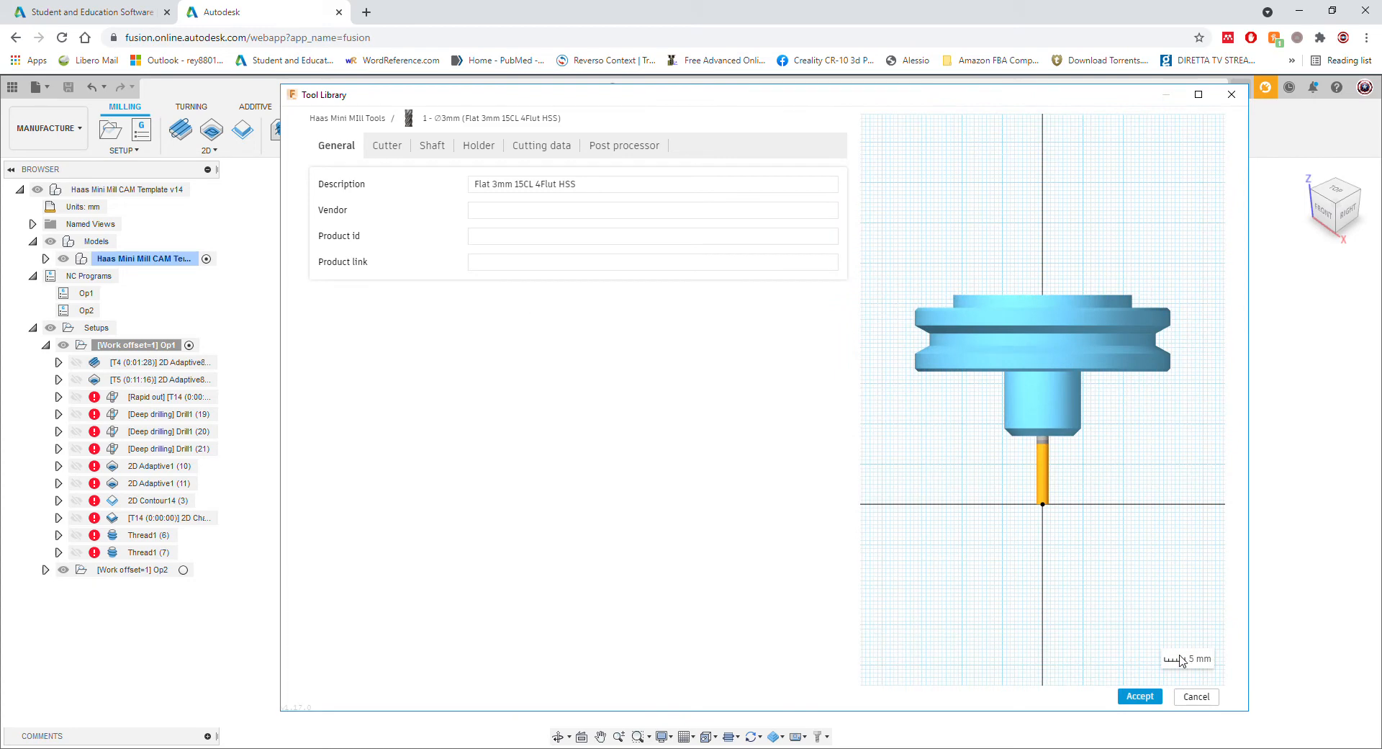
{"action": "left_click", "coordinate": [1196, 696]}
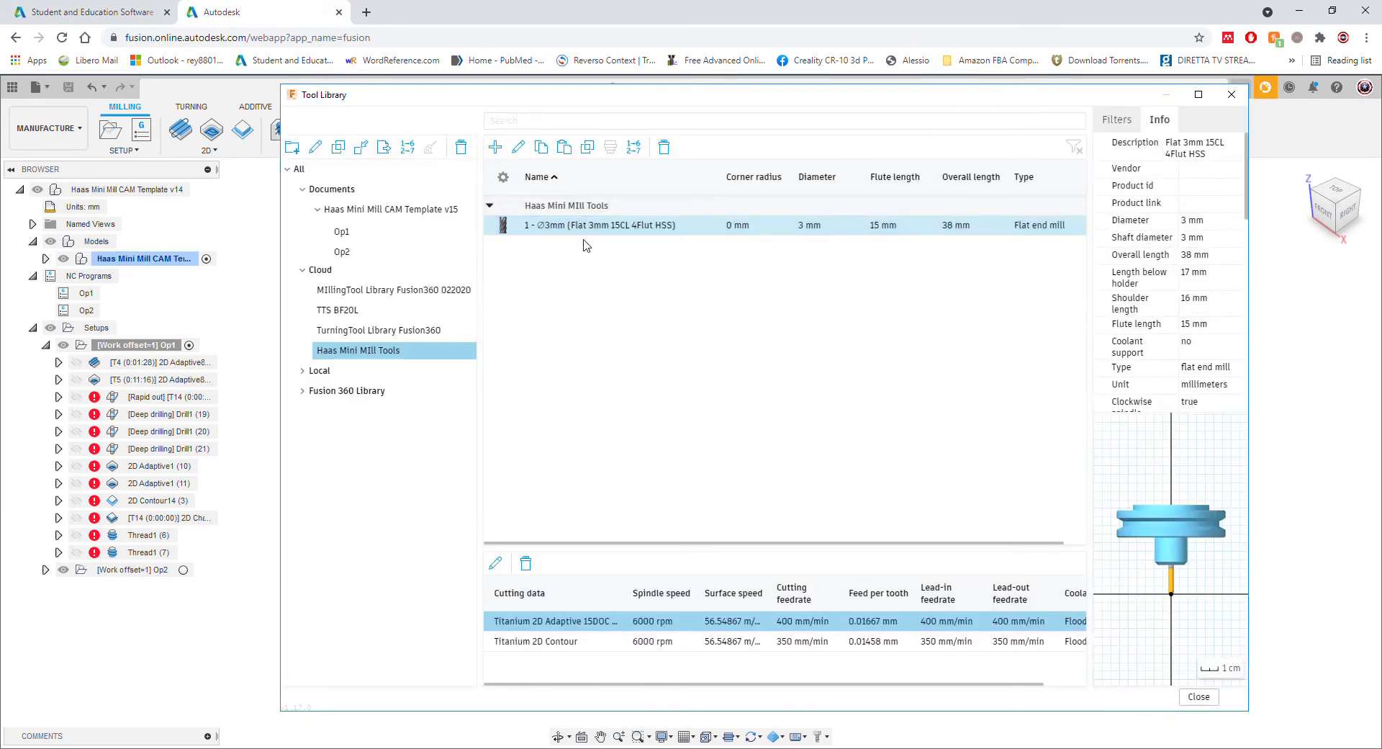
- Open the 3 mm flat end mill in the tool editor and review its general, cutter geometry and shaft properties
{"action": "right_click", "coordinate": [519, 224]}
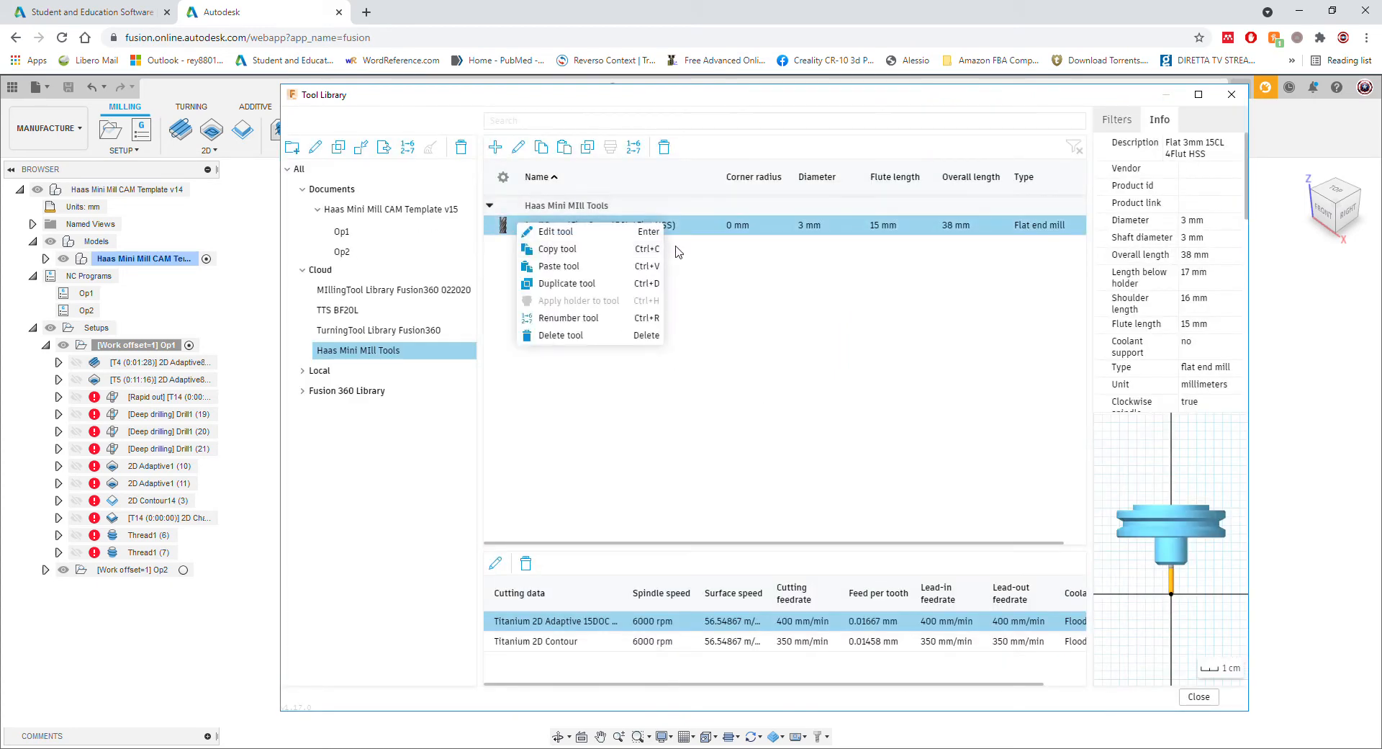
{"action": "left_click", "coordinate": [741, 262]}
{"action": "double_click", "coordinate": [632, 226]}
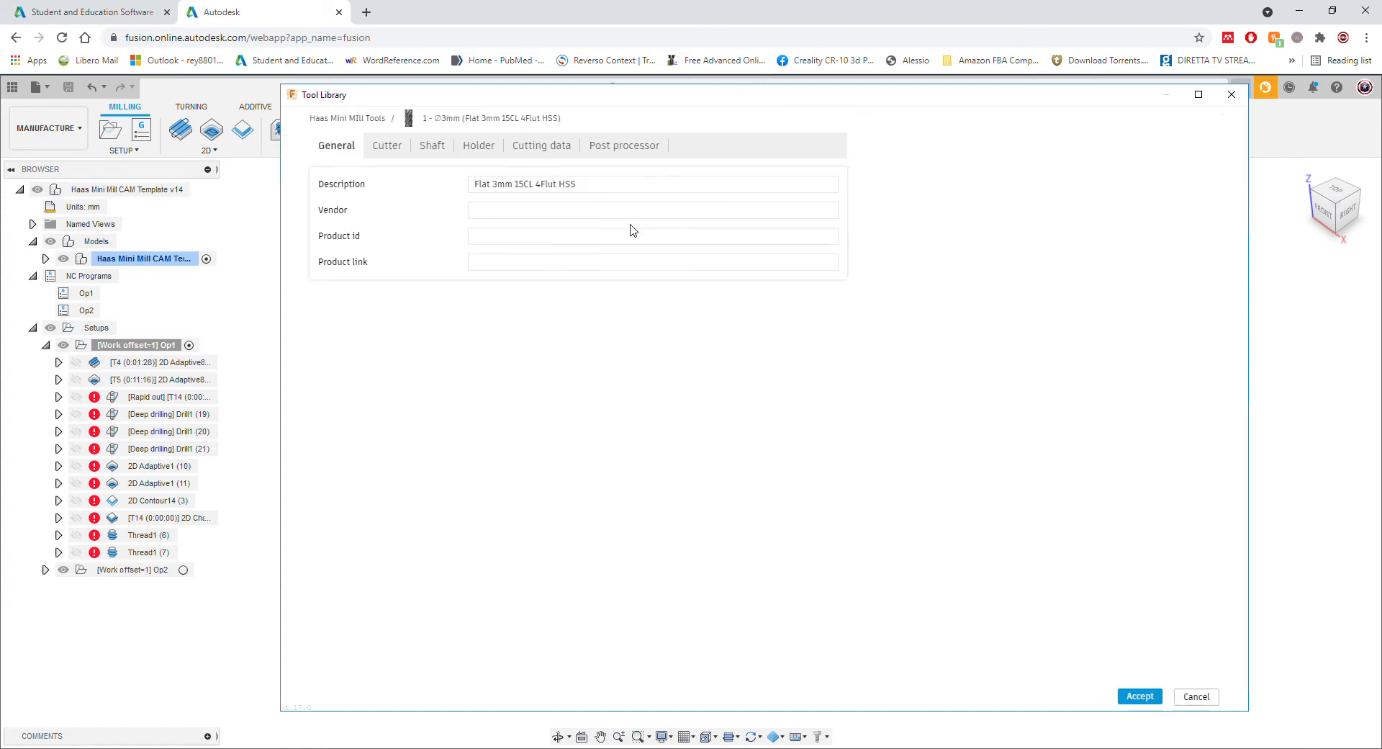
{"action": "left_click", "coordinate": [561, 188]}
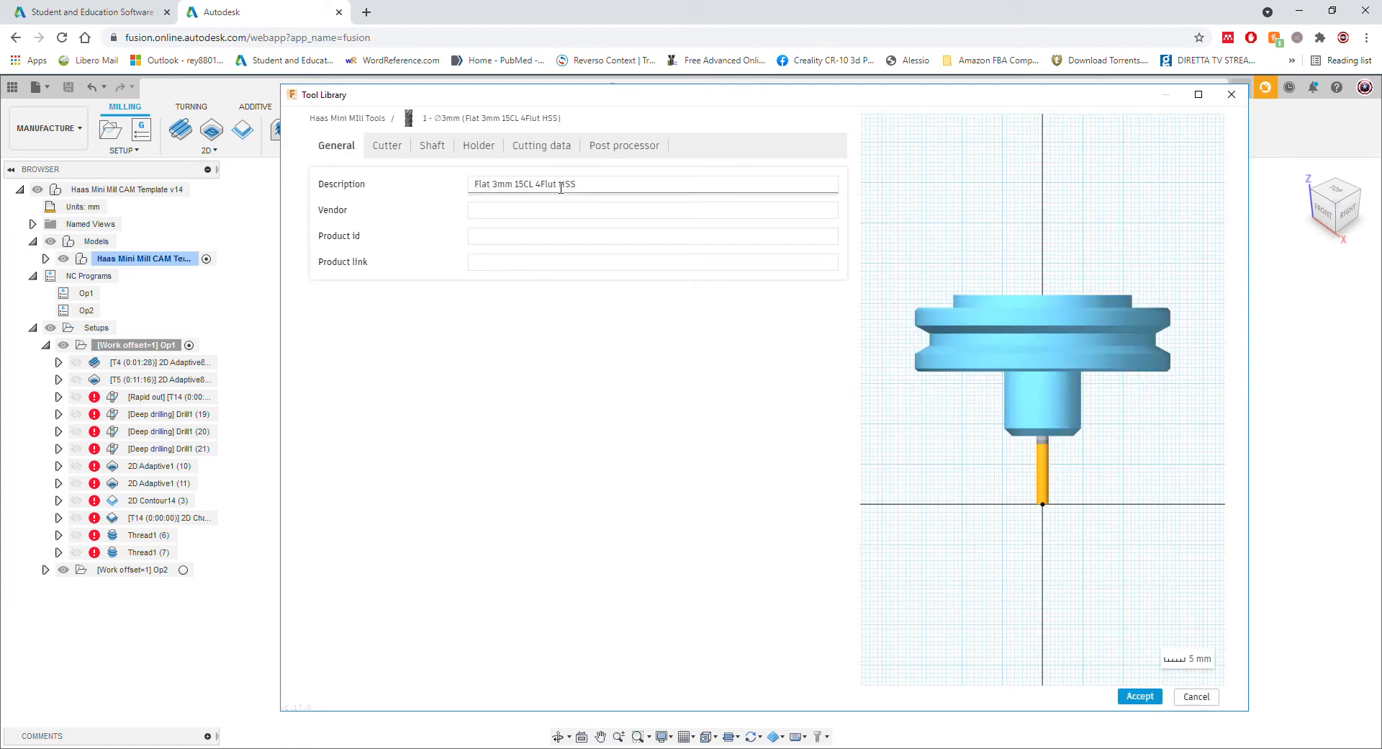
{"action": "left_click_drag", "start_coordinate": [537, 97], "coordinate": [535, 124]}
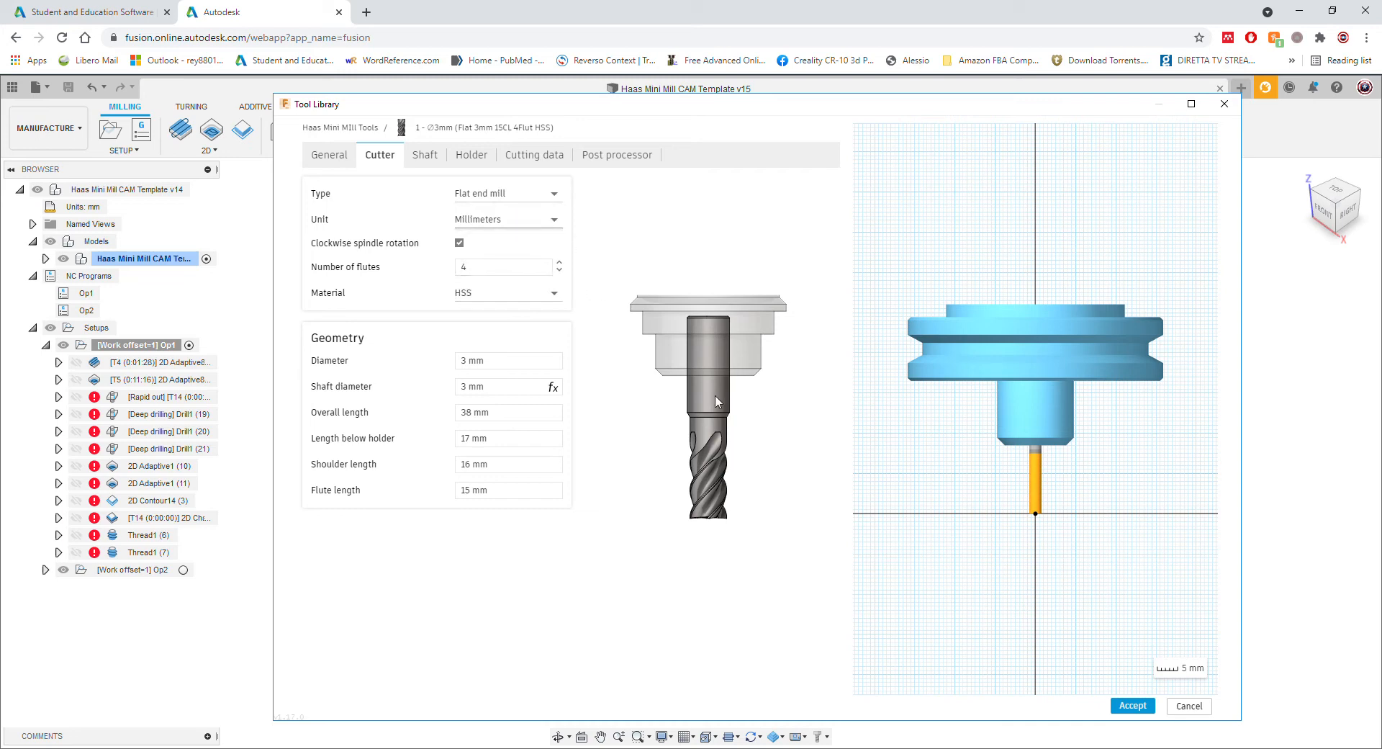
{"action": "left_click", "coordinate": [474, 360]}
{"action": "key", "text": "Tab"}
{"action": "key", "text": "Tab"}
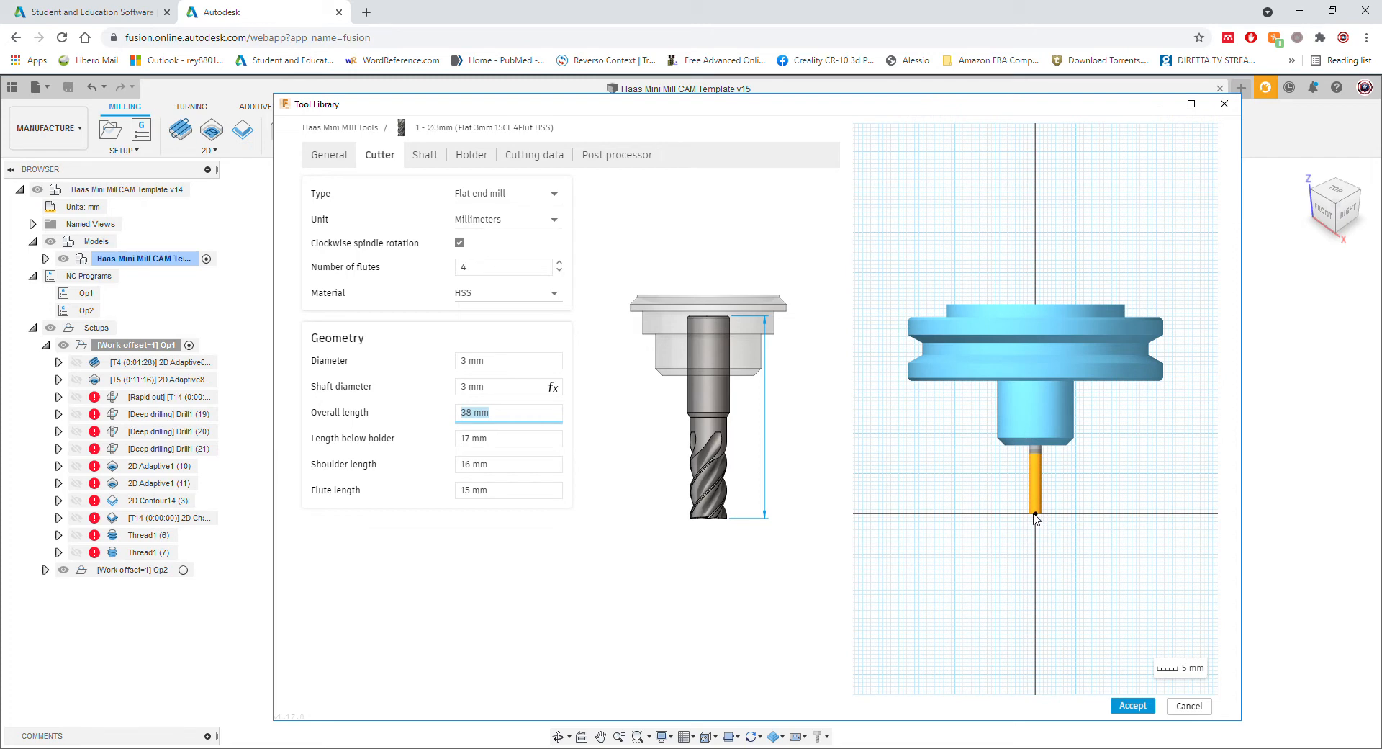
{"action": "left_click", "coordinate": [425, 155]}
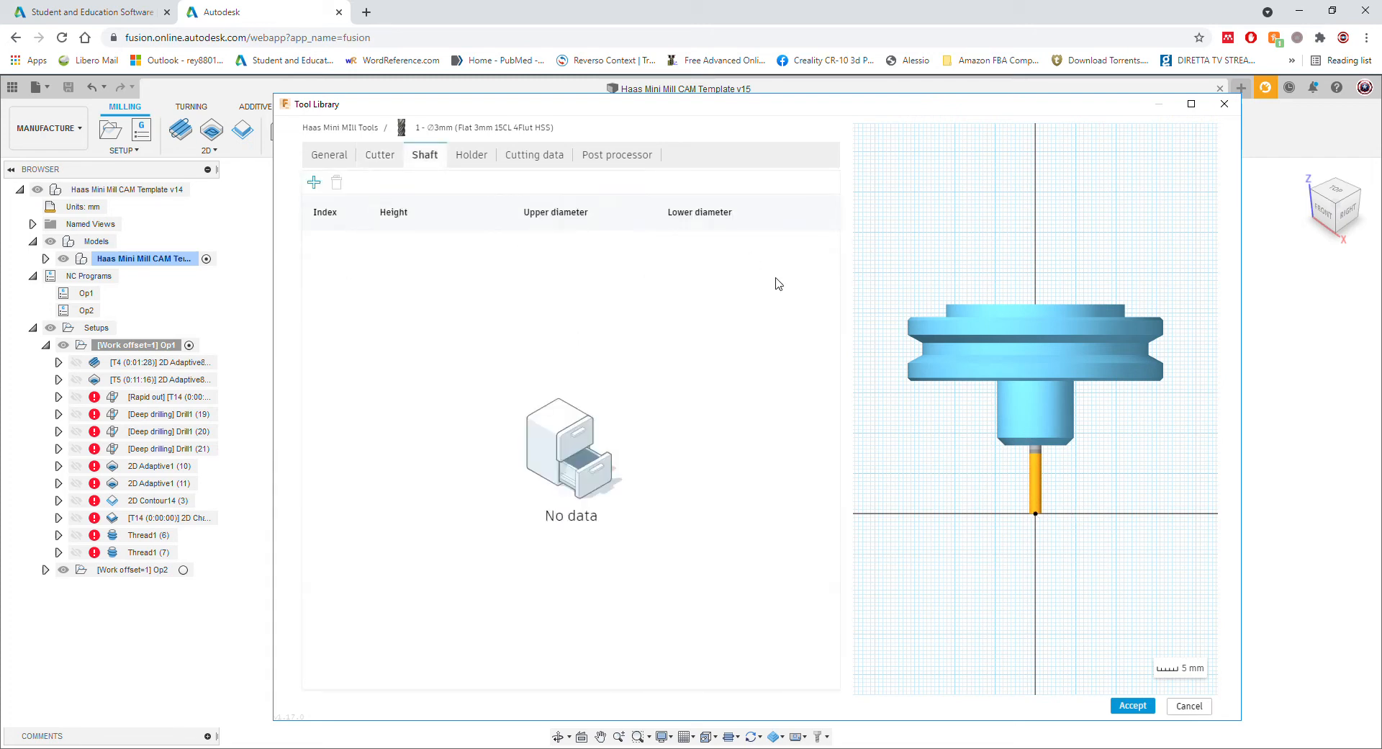
- Try the TTS ER20 holder on the 3 mm flat end mill
{"action": "left_click", "coordinate": [470, 156]}
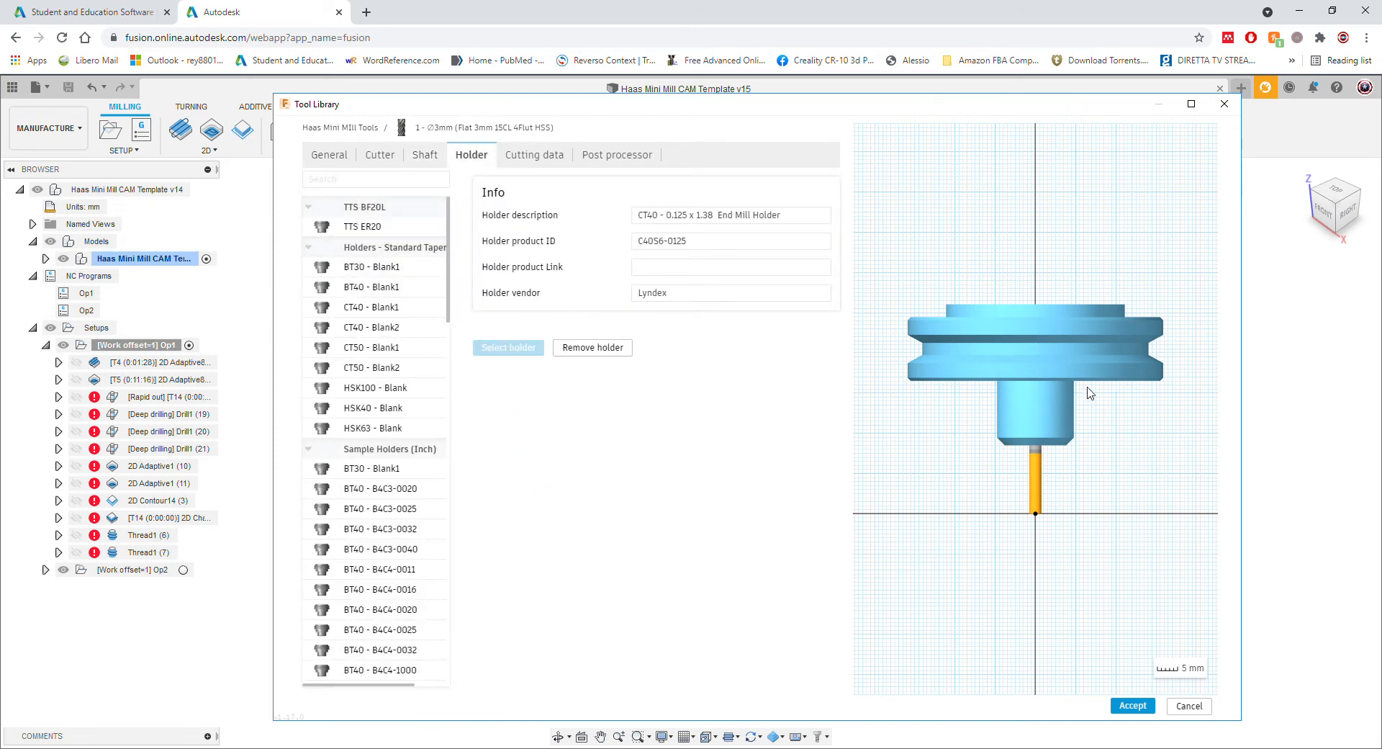
{"action": "left_click", "coordinate": [364, 227]}
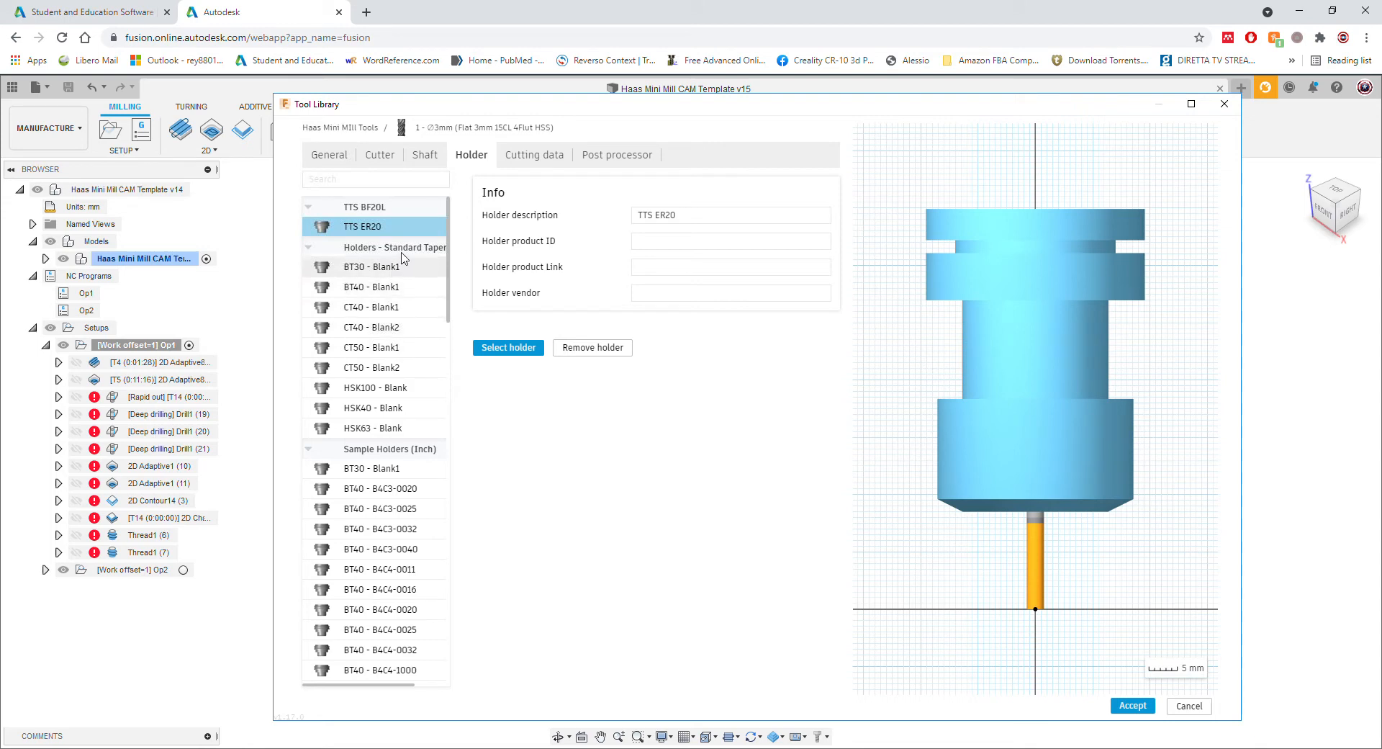
{"action": "left_click", "coordinate": [425, 154]}
{"action": "left_click", "coordinate": [472, 154]}
- Search the holders for ct40 and assign the inch sample holder CT40 - 0.125 x 1.38 End Mill Holder to the tool
{"action": "left_click", "coordinate": [389, 187]}
{"action": "type", "text": "ca"}
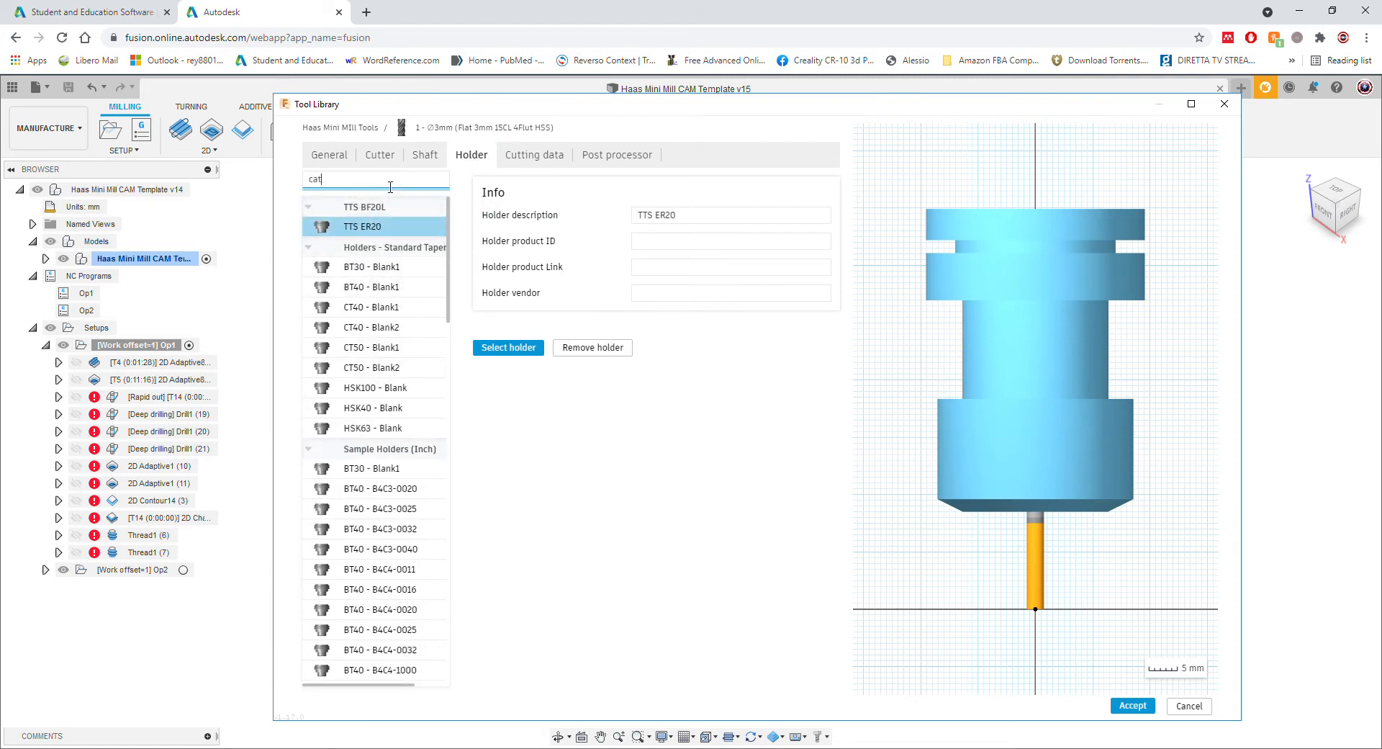
{"action": "type", "text": "t"}
{"action": "left_click_drag", "start_coordinate": [390, 187], "coordinate": [281, 179]}
{"action": "type", "text": "ct40"}
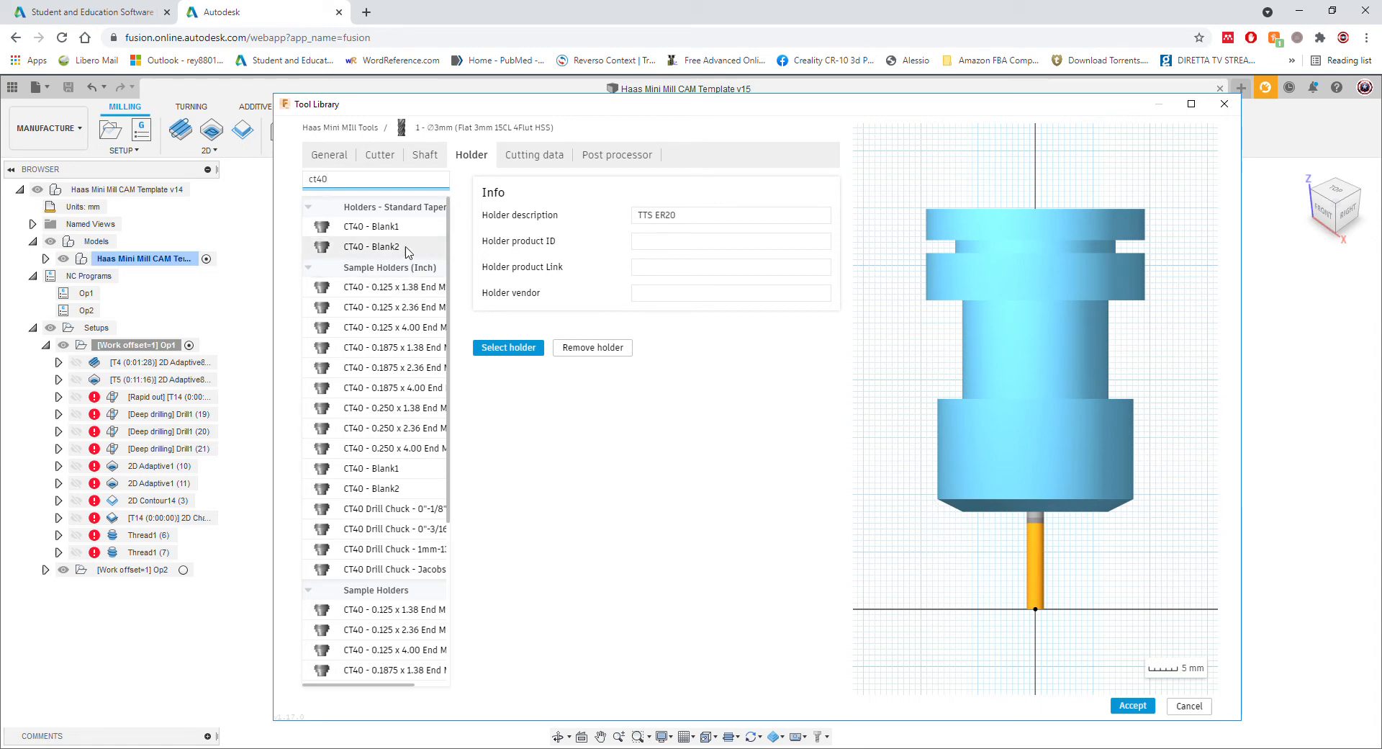
{"action": "left_click", "coordinate": [387, 289]}
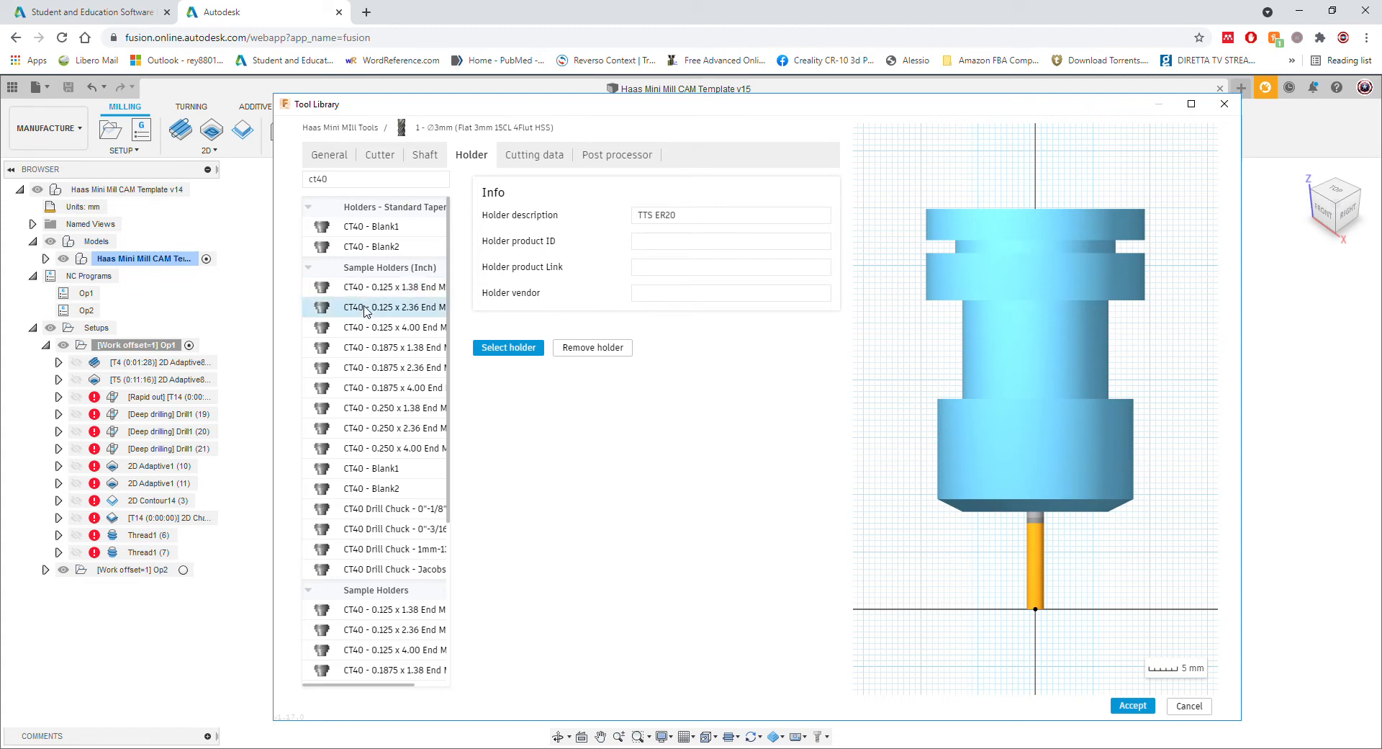
{"action": "left_click", "coordinate": [390, 290]}
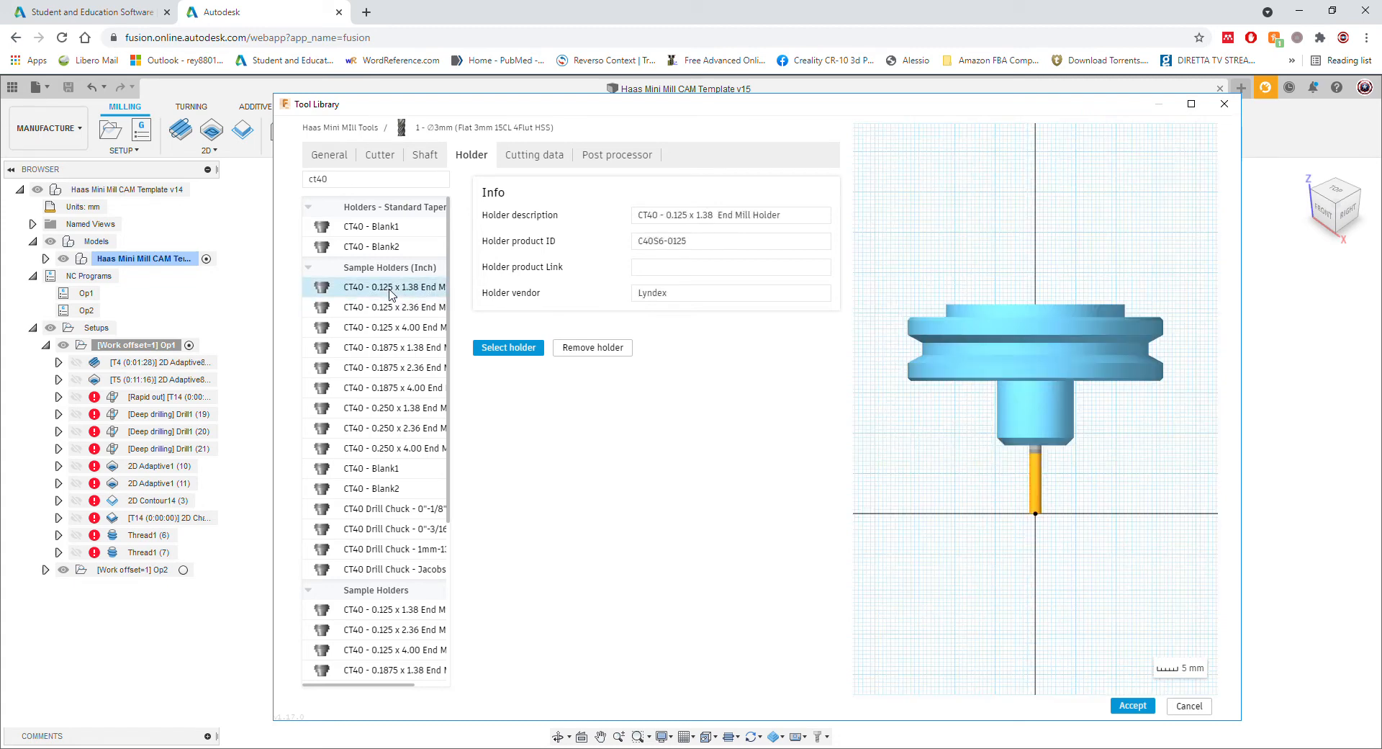
{"action": "left_click", "coordinate": [528, 349]}
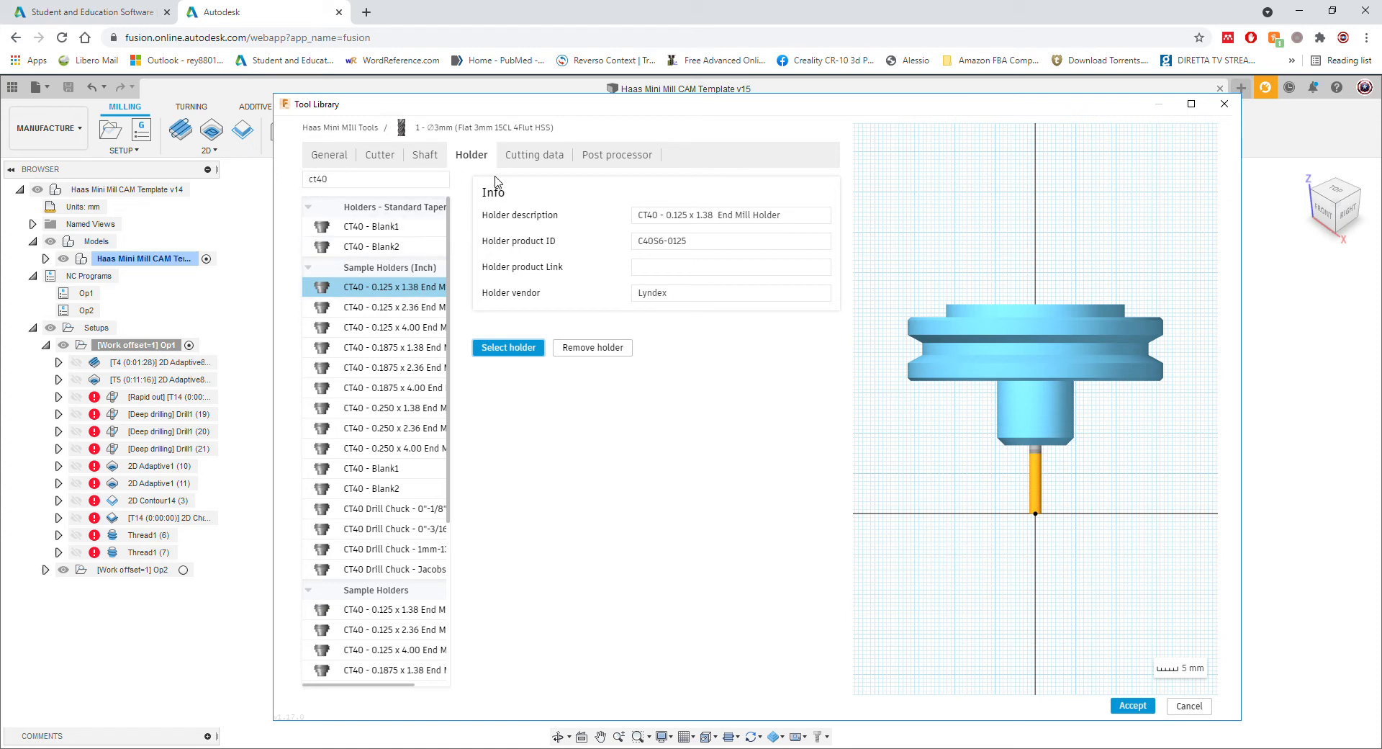
- Examine the spindle speeds, feed per tooth and other feedrates of the Titanium 2D Adaptive cutting data preset
{"action": "left_click", "coordinate": [536, 157]}
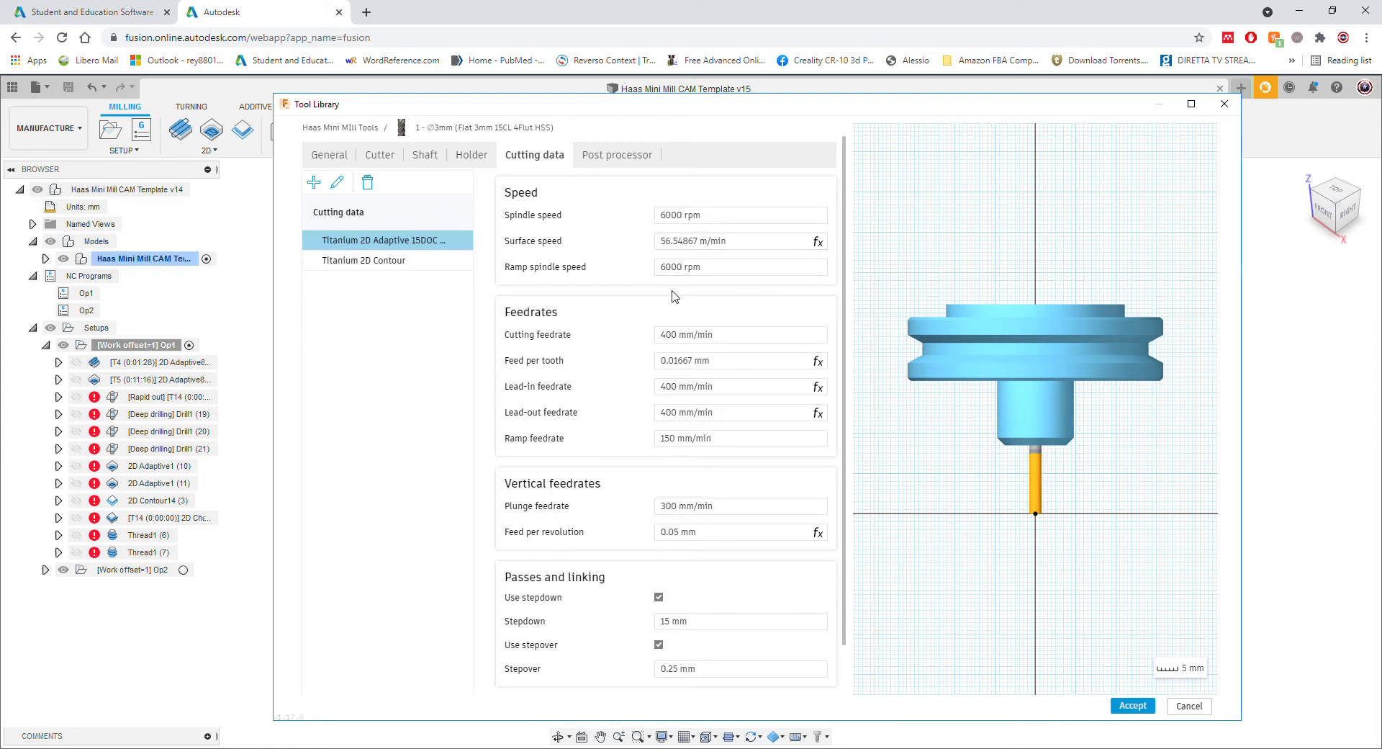
{"action": "scroll", "coordinate": [675, 274], "scroll_direction": "down", "scroll_amount": 1}
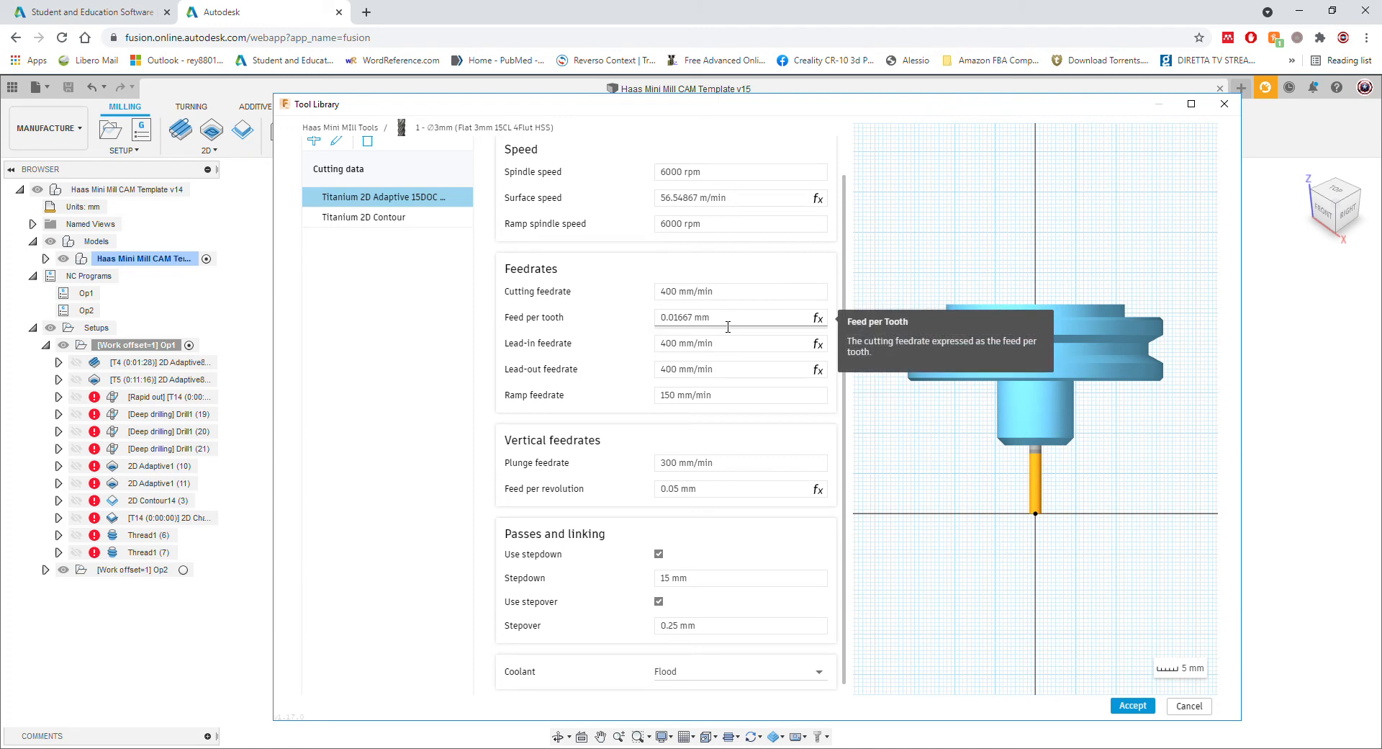
{"action": "left_click", "coordinate": [663, 318]}
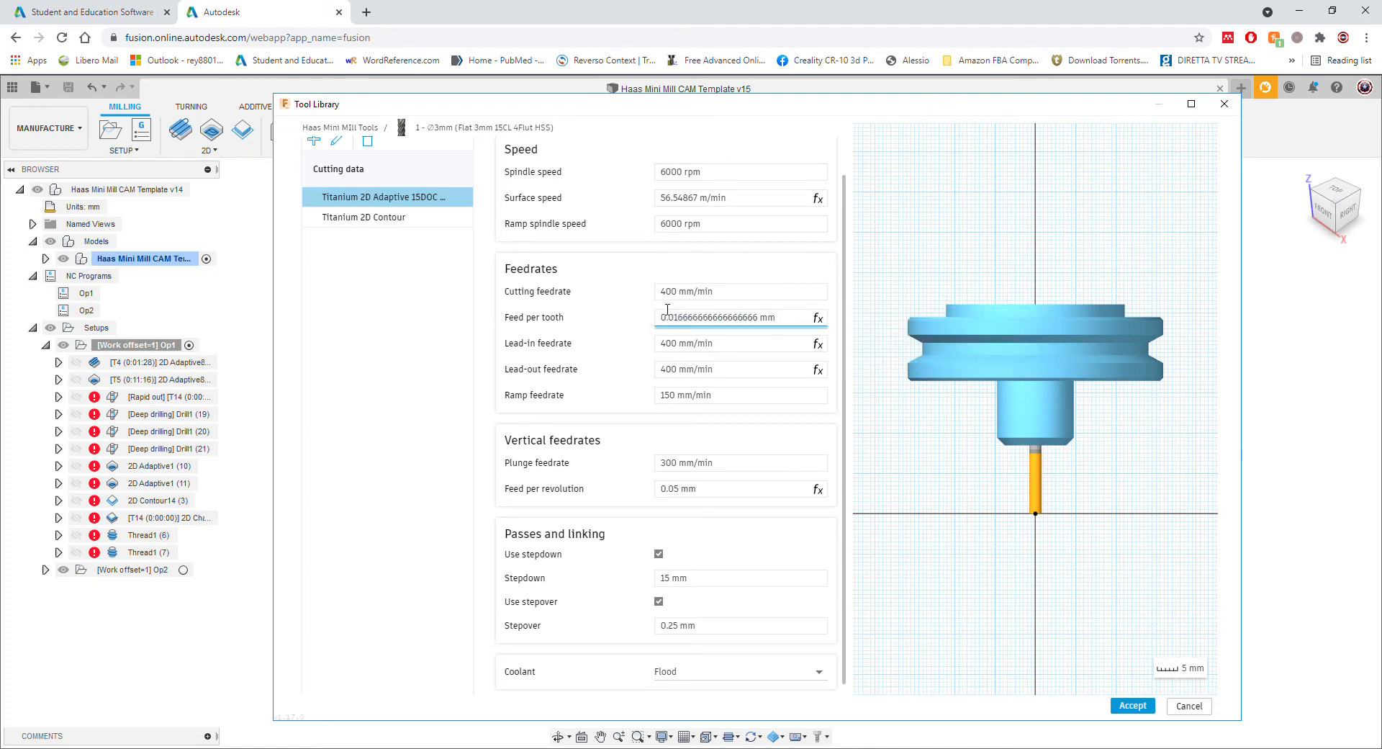
{"action": "scroll", "coordinate": [647, 329], "scroll_direction": "down", "scroll_amount": 1}
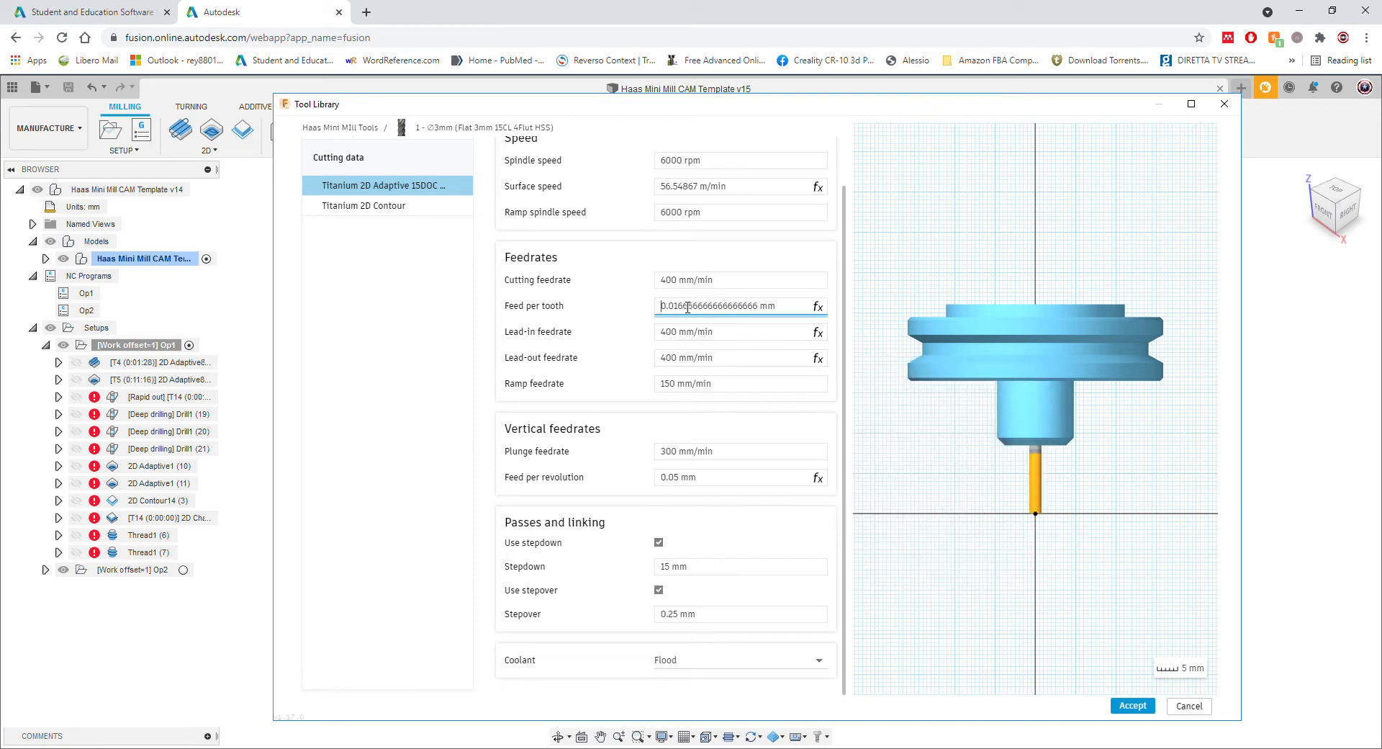
{"action": "left_click", "coordinate": [504, 283]}
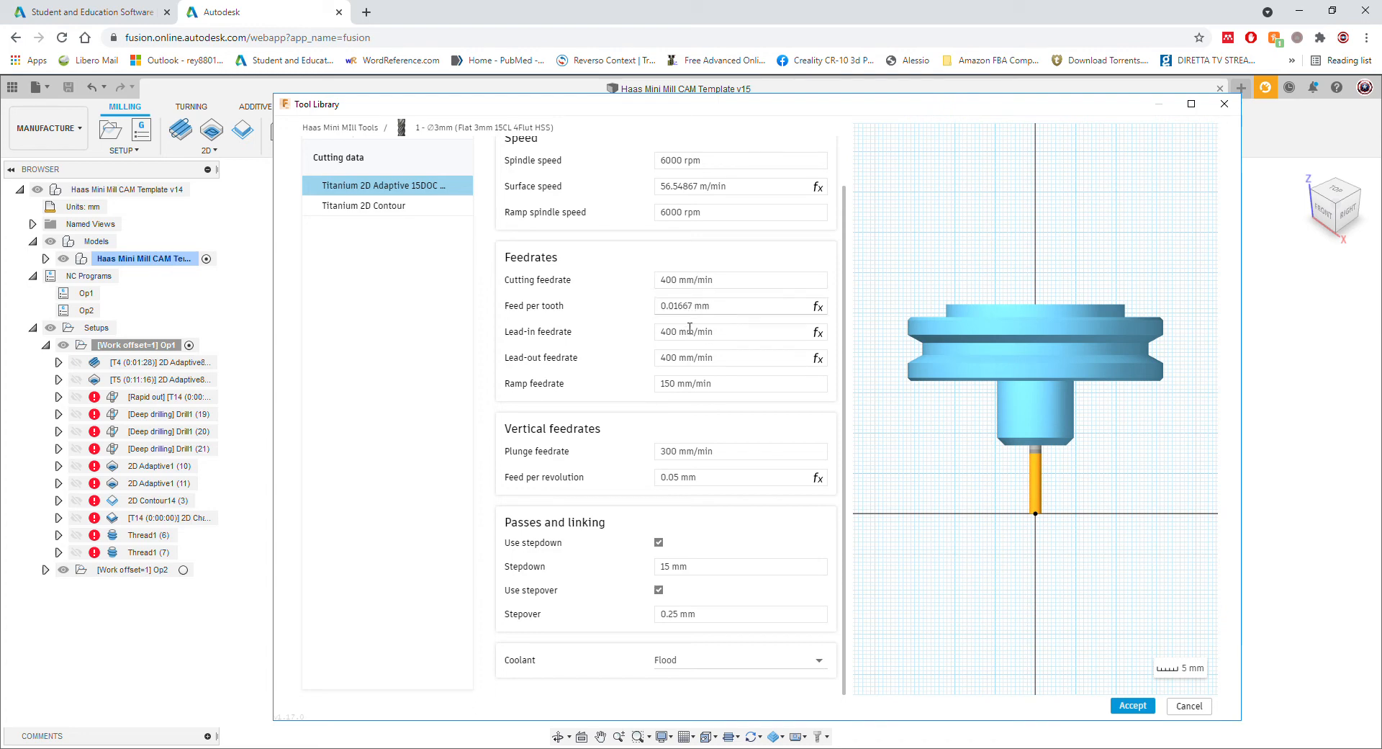
{"action": "mouse_move", "coordinate": [682, 366]}
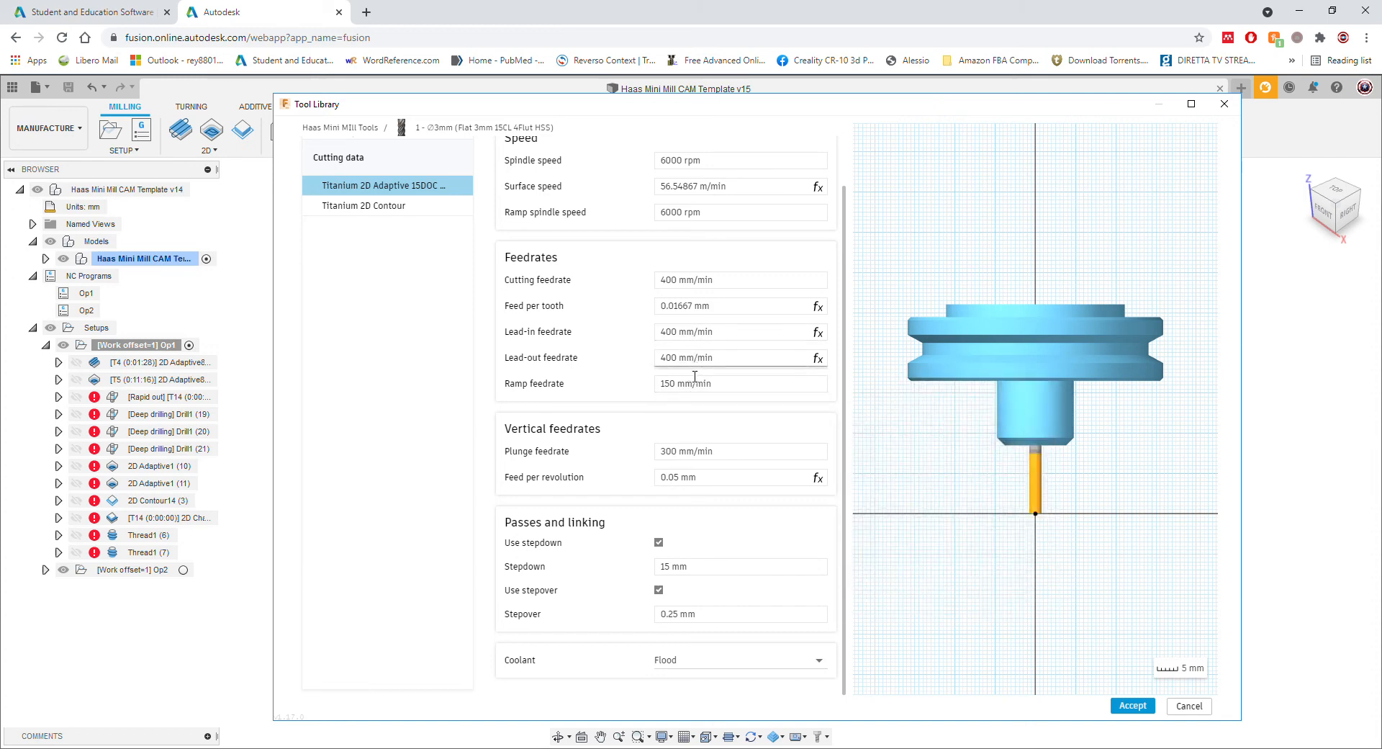
{"action": "mouse_move", "coordinate": [694, 338]}
{"action": "mouse_move", "coordinate": [674, 390]}
- Review the Titanium 2D Adaptive preset's stepdown and stepover settings and the available coolant options, keeping Flood selected
{"action": "left_click_drag", "start_coordinate": [662, 574], "coordinate": [769, 574]}
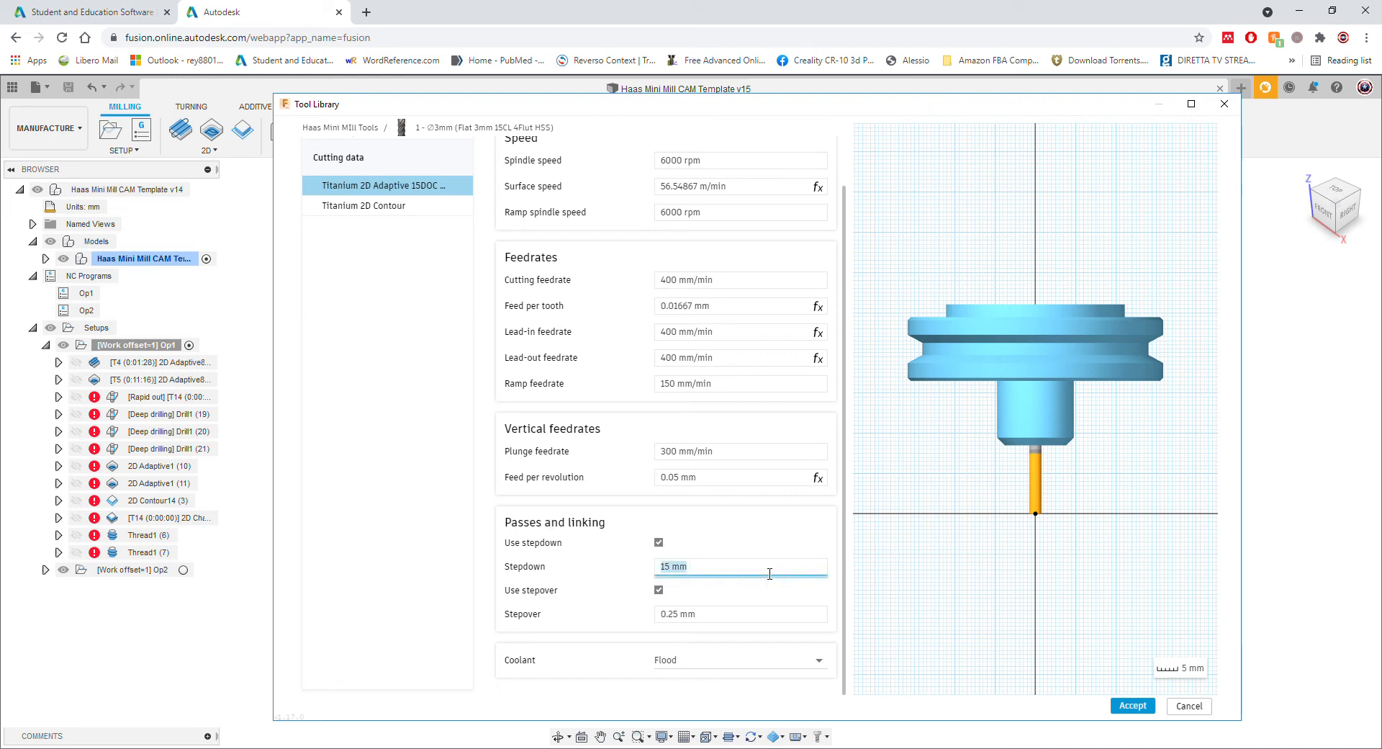
{"action": "left_click", "coordinate": [659, 542]}
{"action": "left_click", "coordinate": [659, 568]}
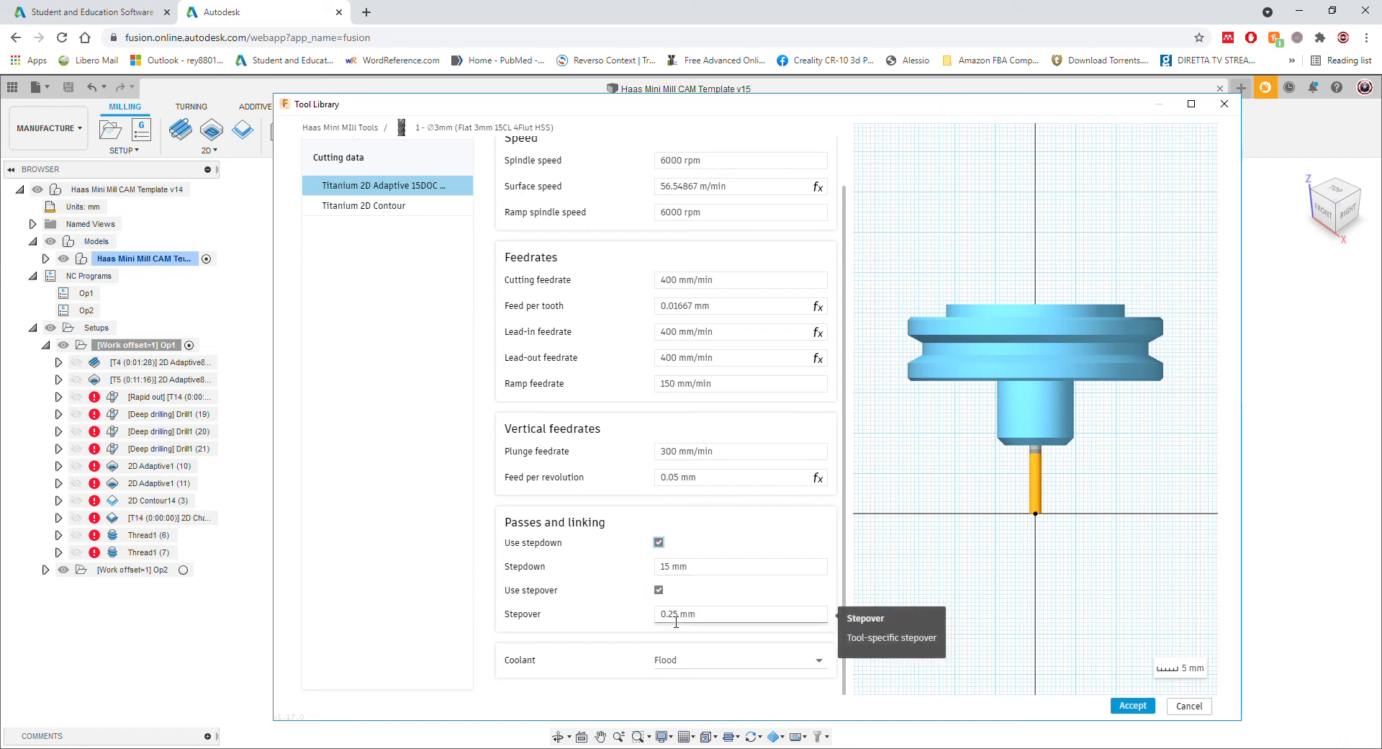
{"action": "left_click", "coordinate": [684, 660]}
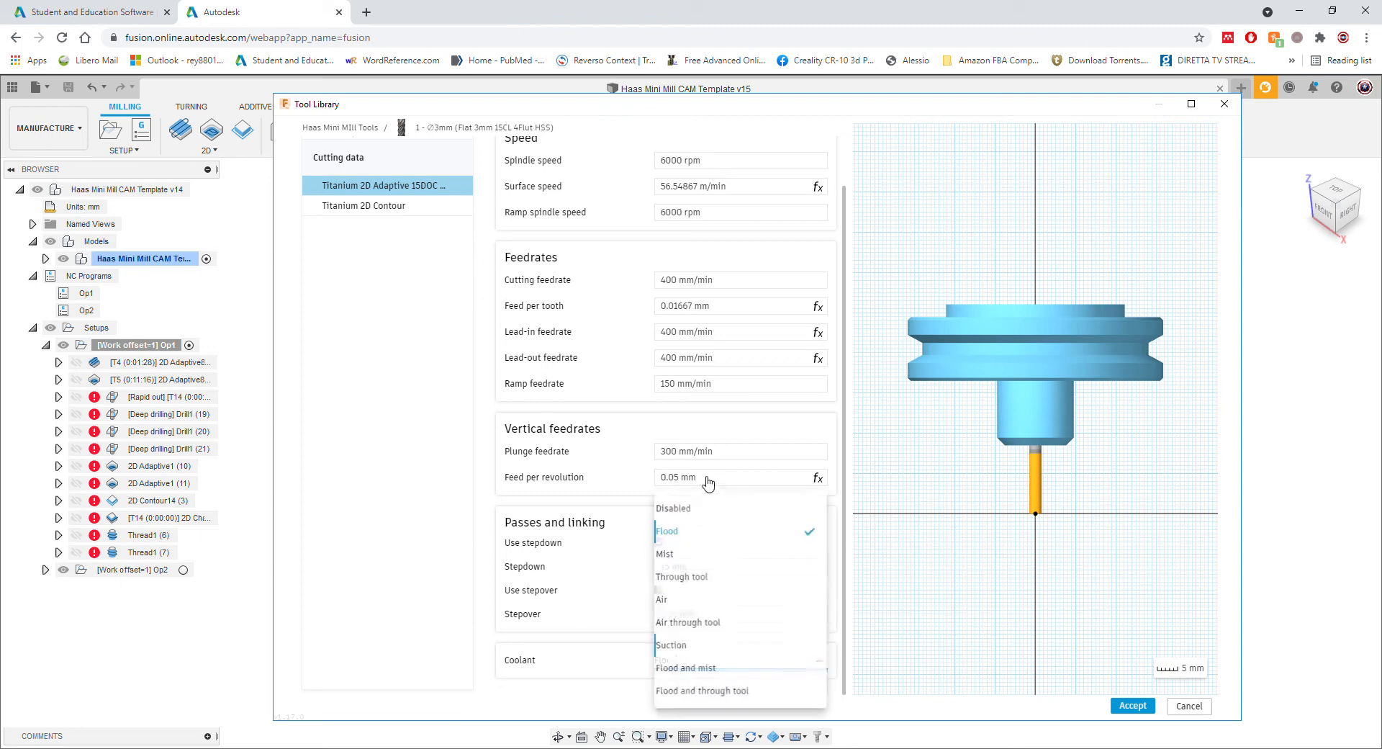
{"action": "left_click", "coordinate": [670, 529]}
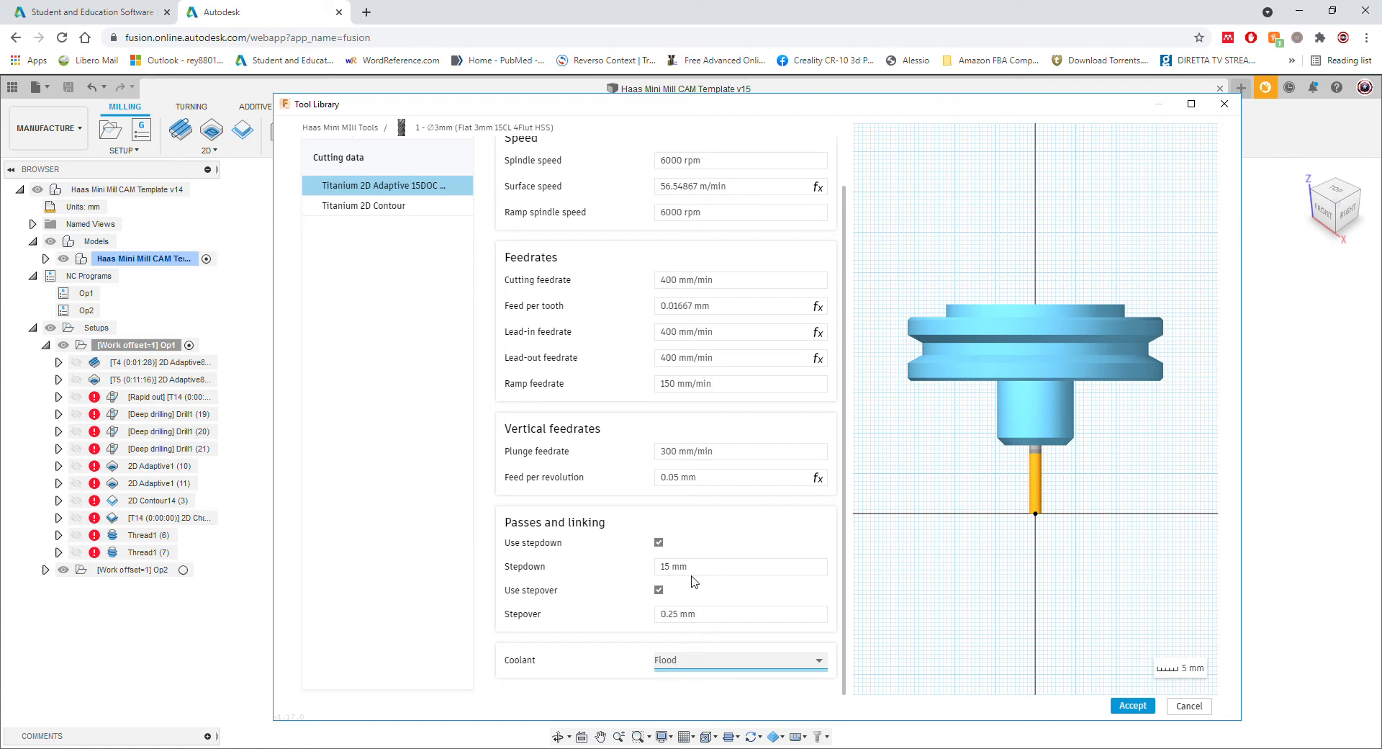
{"action": "left_click", "coordinate": [695, 661]}
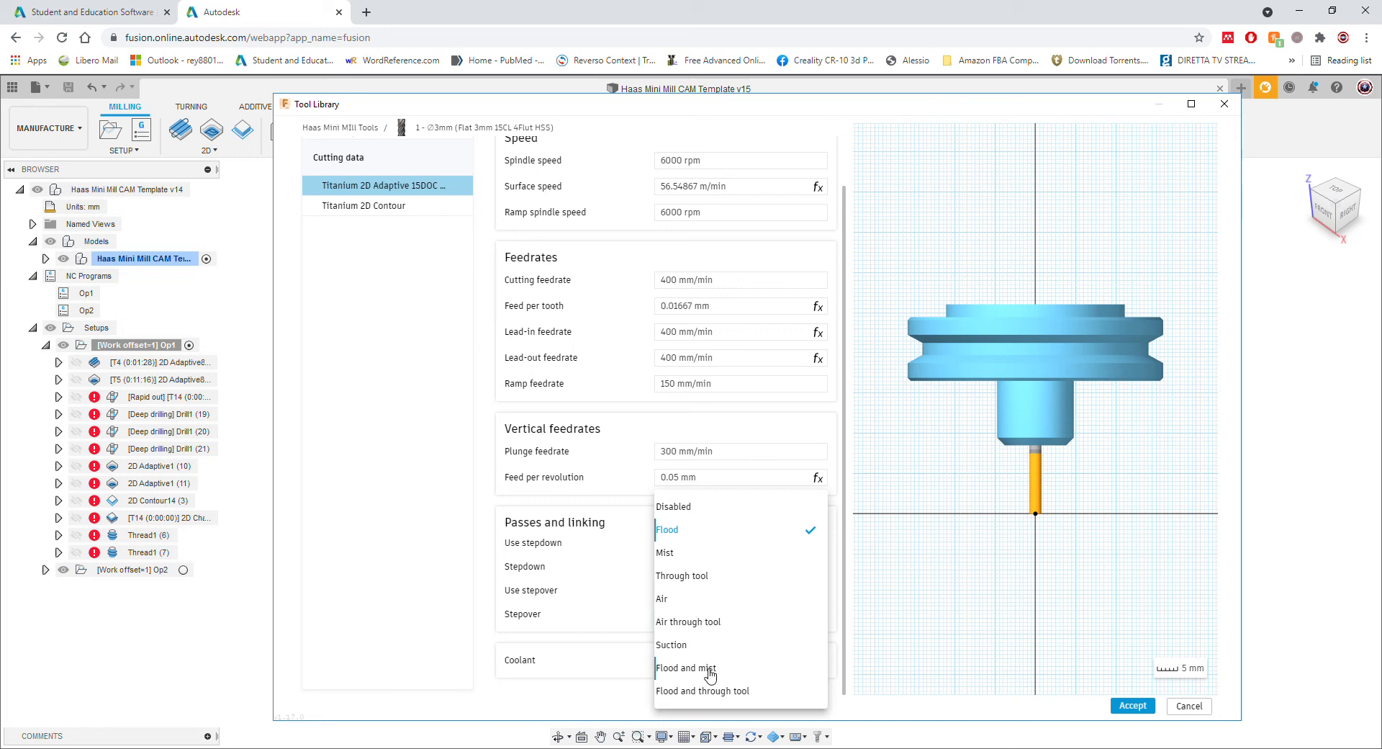
{"action": "left_click", "coordinate": [616, 605]}
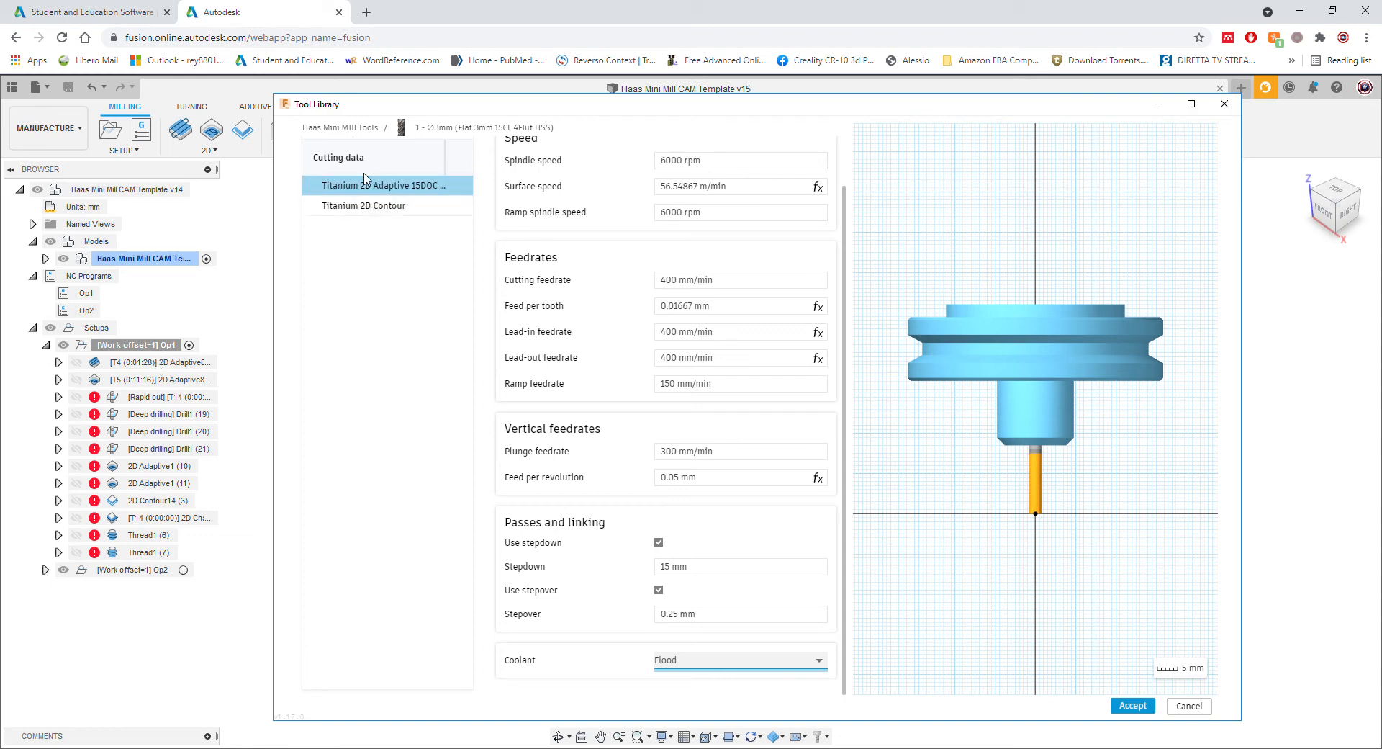
{"action": "scroll", "coordinate": [430, 341], "scroll_direction": "up", "scroll_amount": 2}
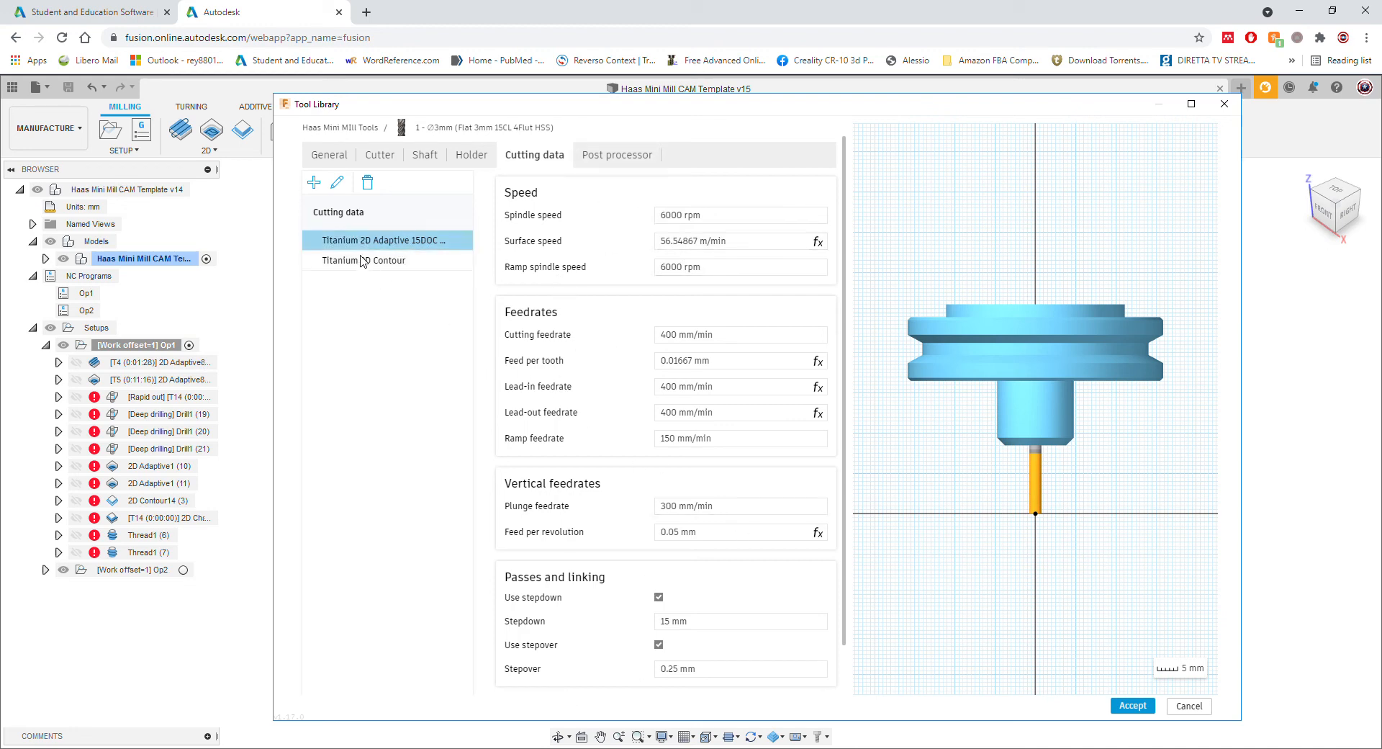
- Try adding another cutting data preset to the 3 mm flat end mill
{"action": "left_click", "coordinate": [315, 184]}
{"action": "type", "text": "gffd"}
{"action": "key", "text": "BackSpace"}
{"action": "key", "text": "BackSpace"}
{"action": "key", "text": "BackSpace"}
{"action": "key", "text": "BackSpace"}
- Set the tool's post processor length offset to 3, reset it to the default, and leave the tool editor
{"action": "left_click", "coordinate": [636, 160]}
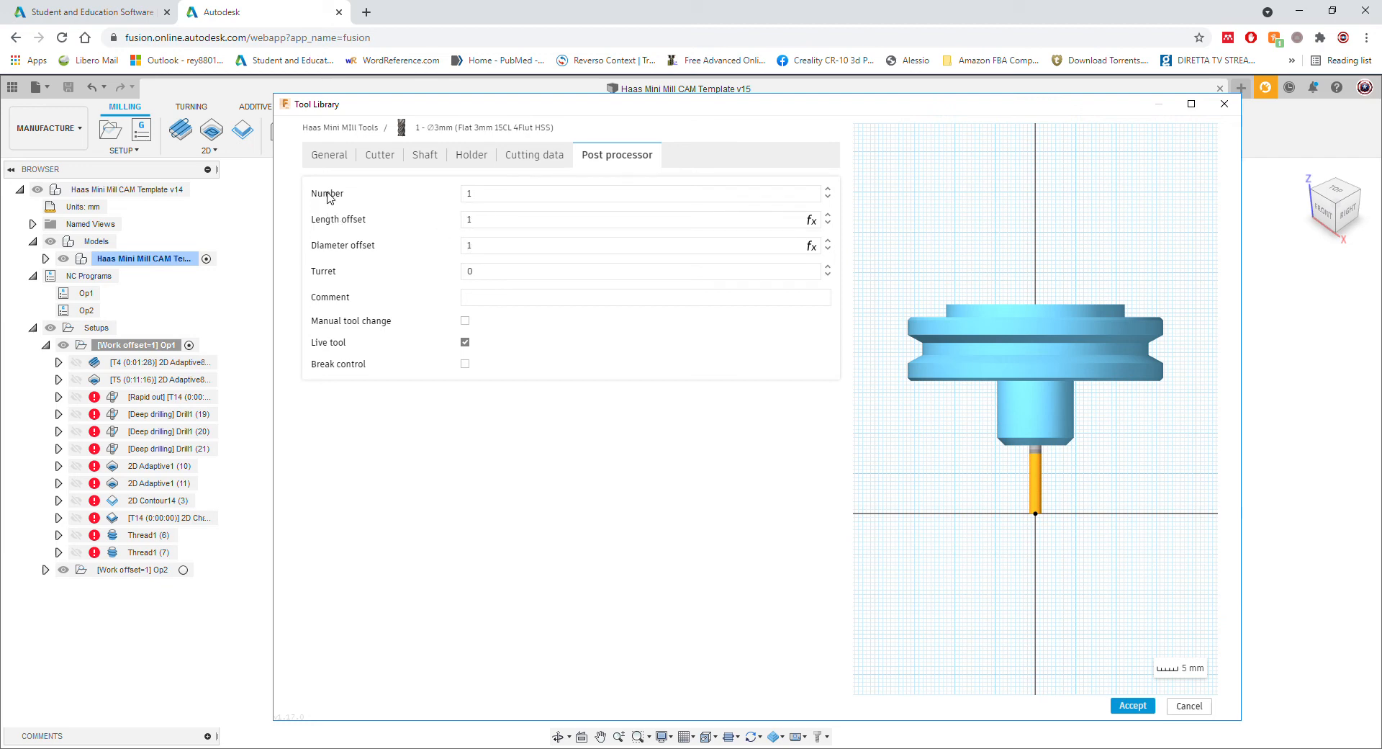
{"action": "left_click", "coordinate": [461, 195]}
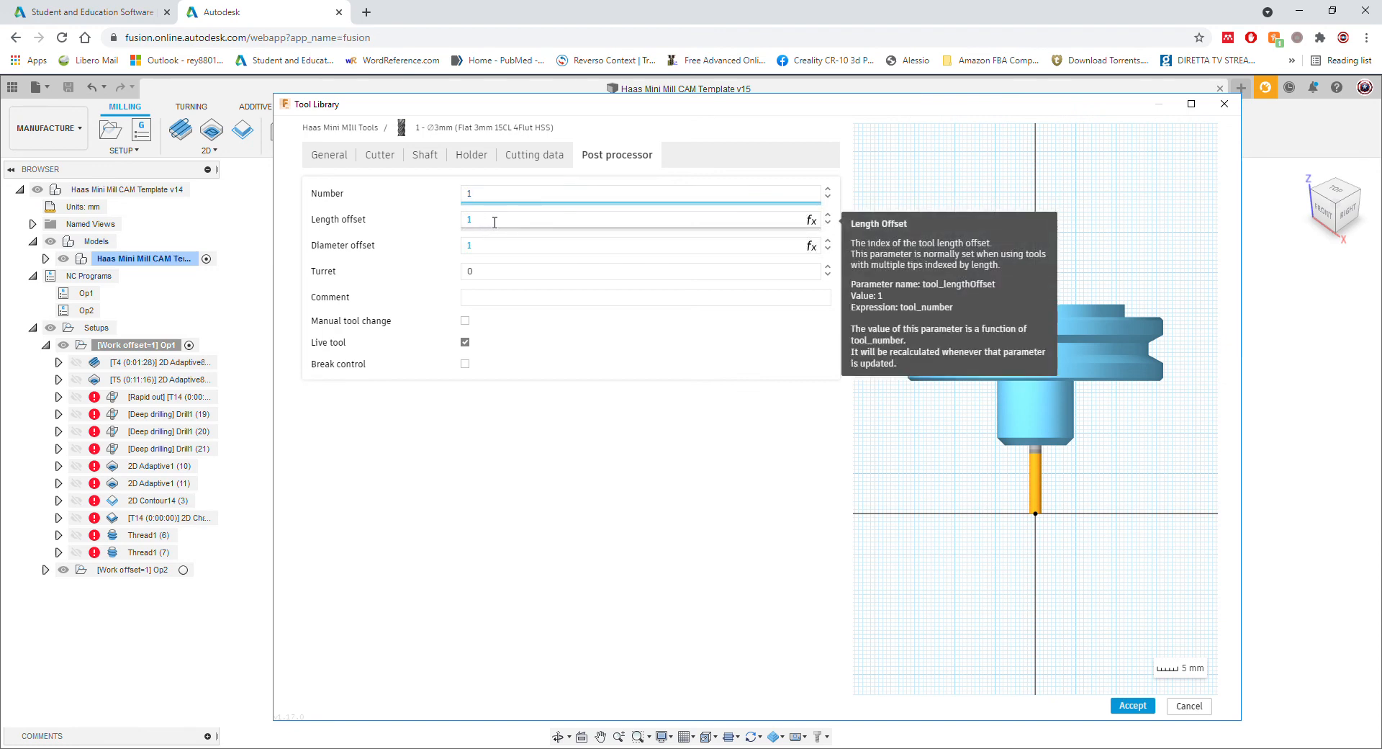
{"action": "left_click", "coordinate": [465, 219]}
{"action": "type", "text": "3"}
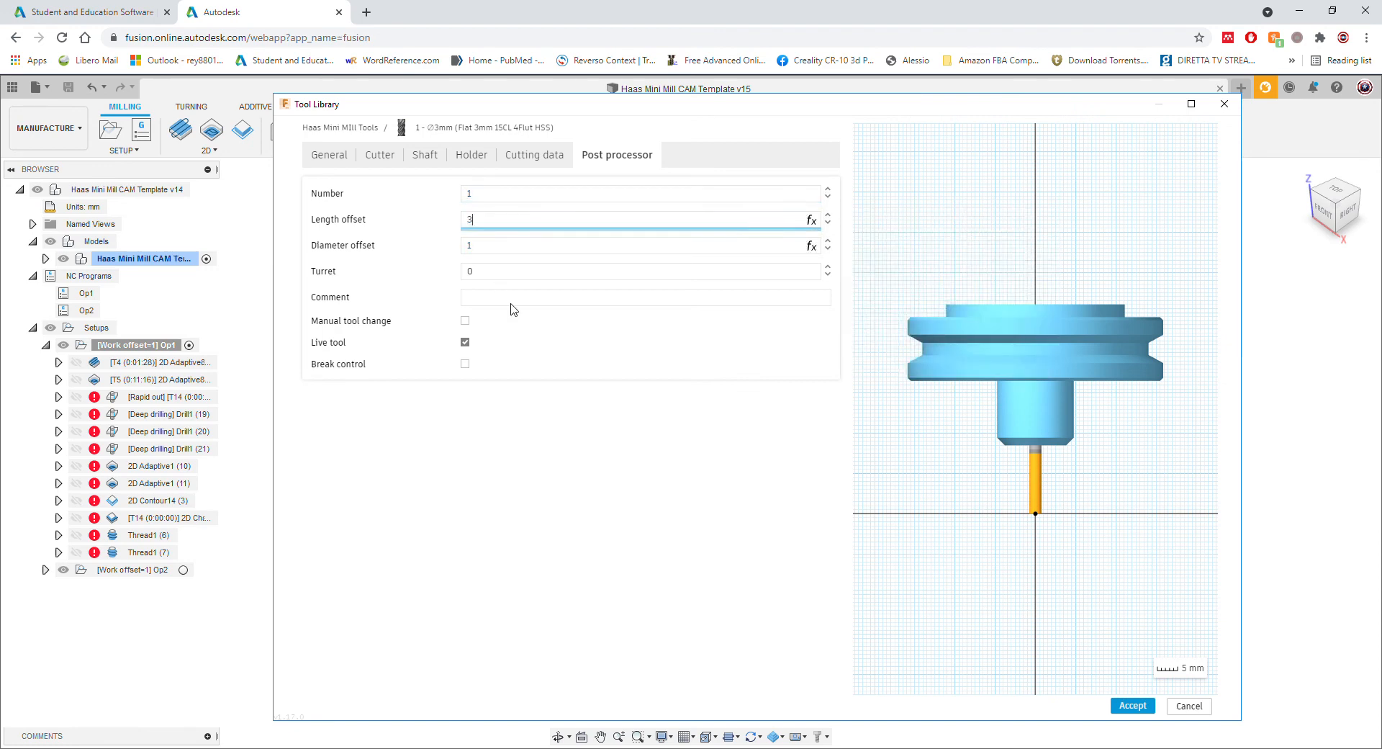
{"action": "key", "text": "Return"}
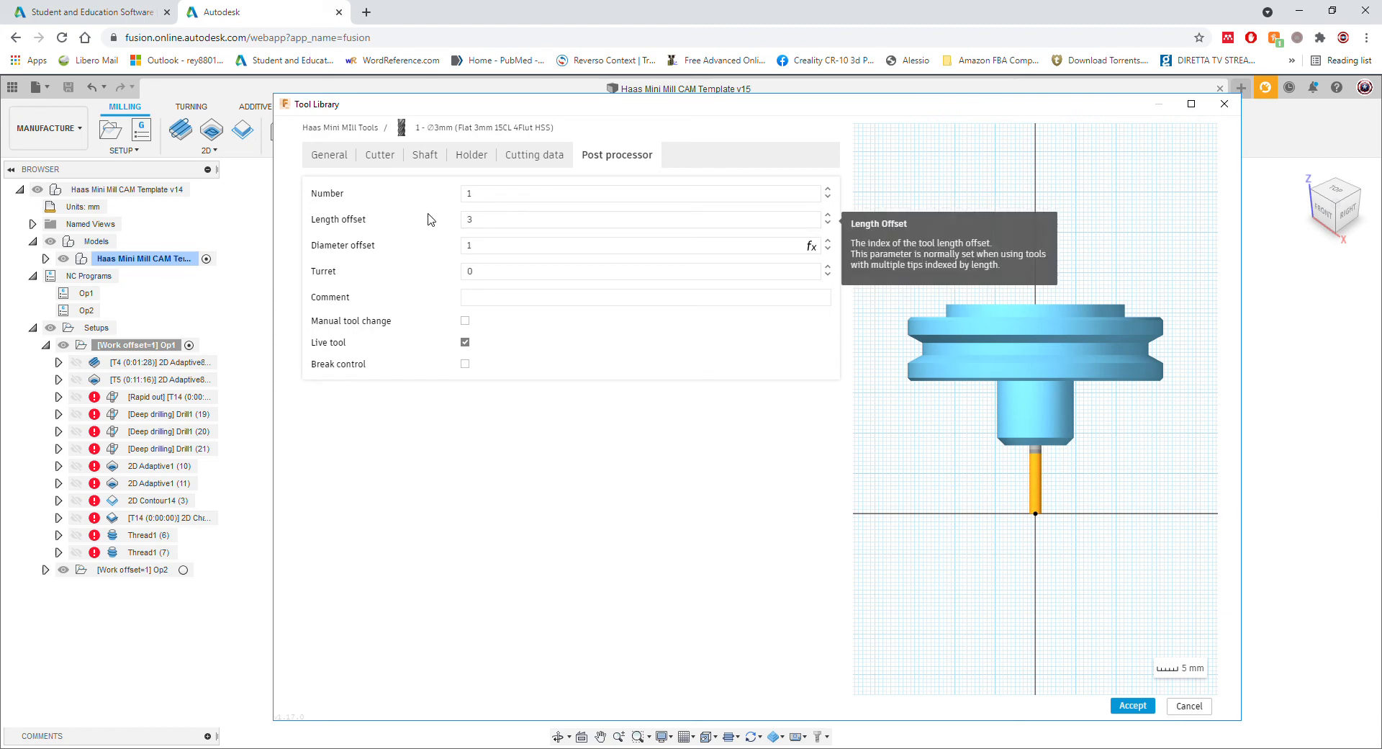
{"action": "left_click", "coordinate": [489, 223]}
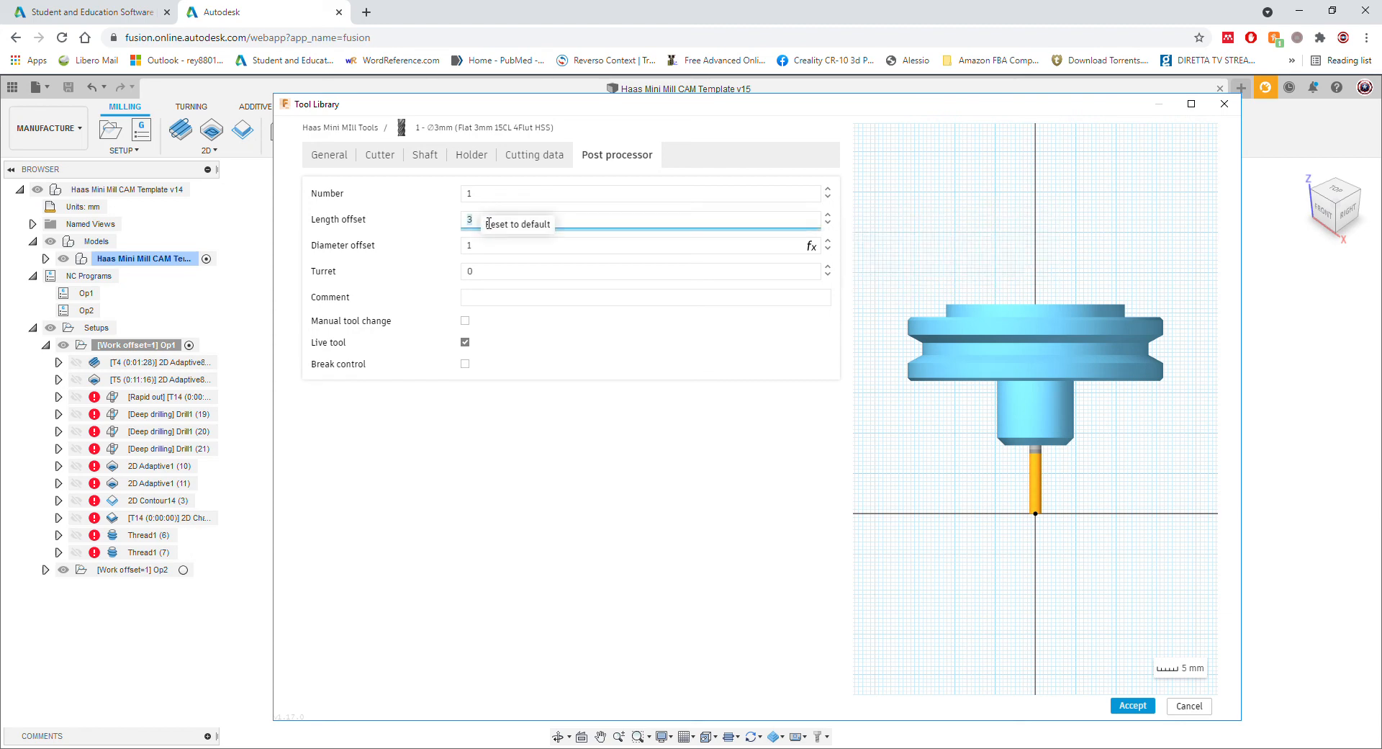
{"action": "left_click", "coordinate": [511, 225]}
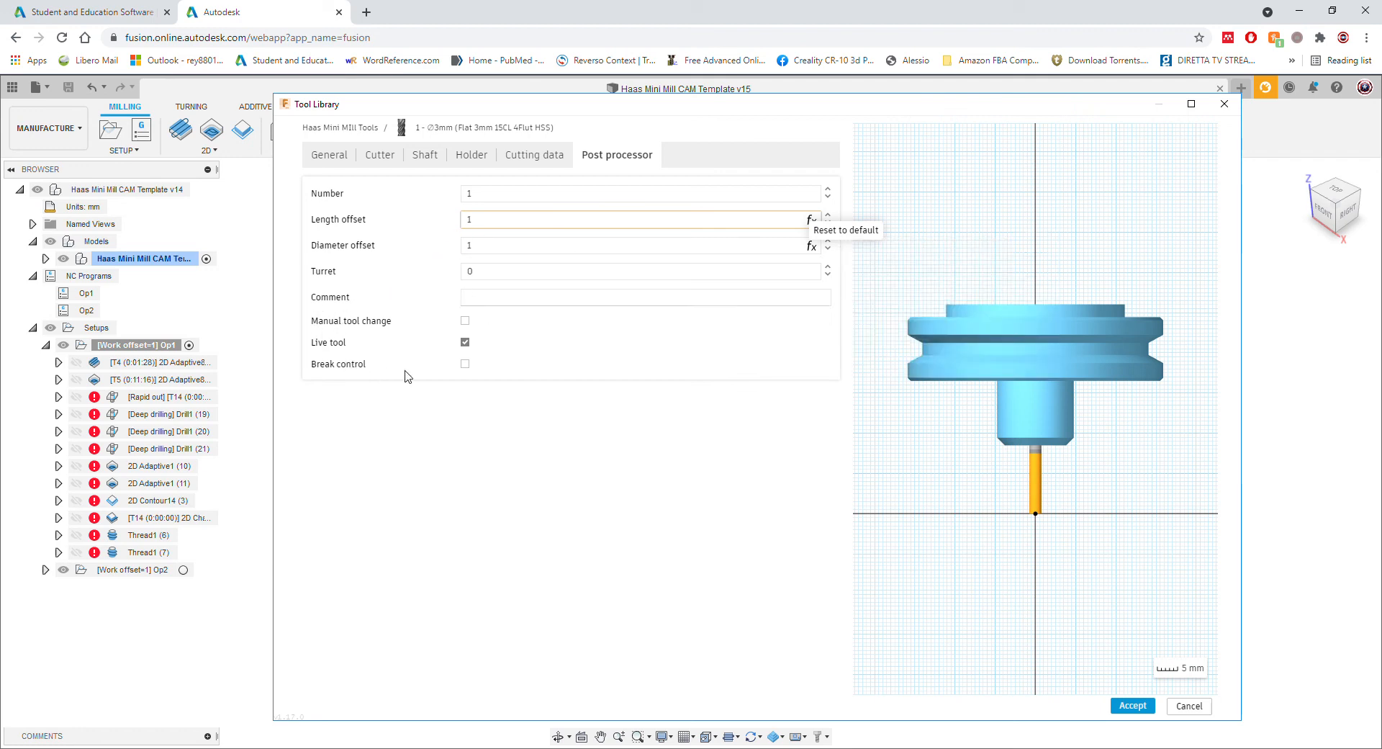
{"action": "left_click", "coordinate": [462, 299]}
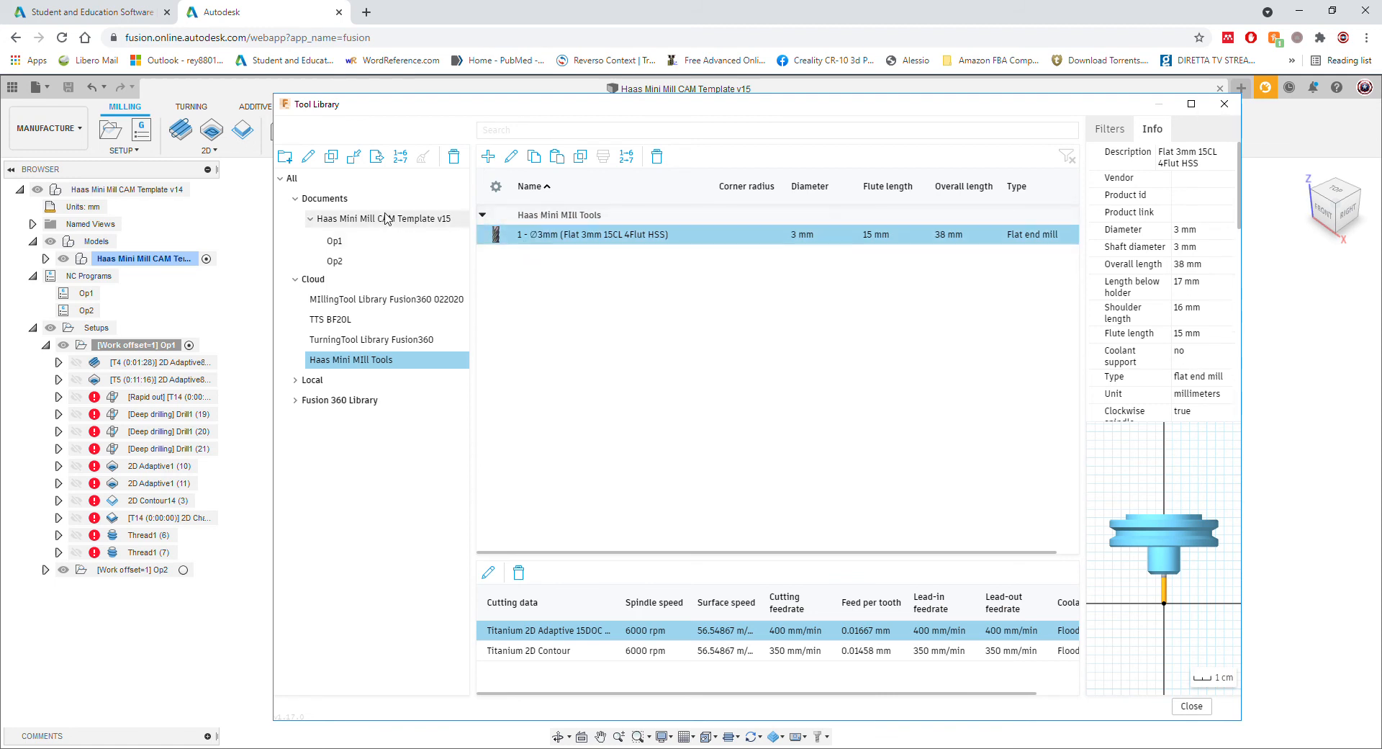
- Browse the tools in the TTS BF20L cloud library and look at the available tool category filters
{"action": "left_click", "coordinate": [366, 323]}
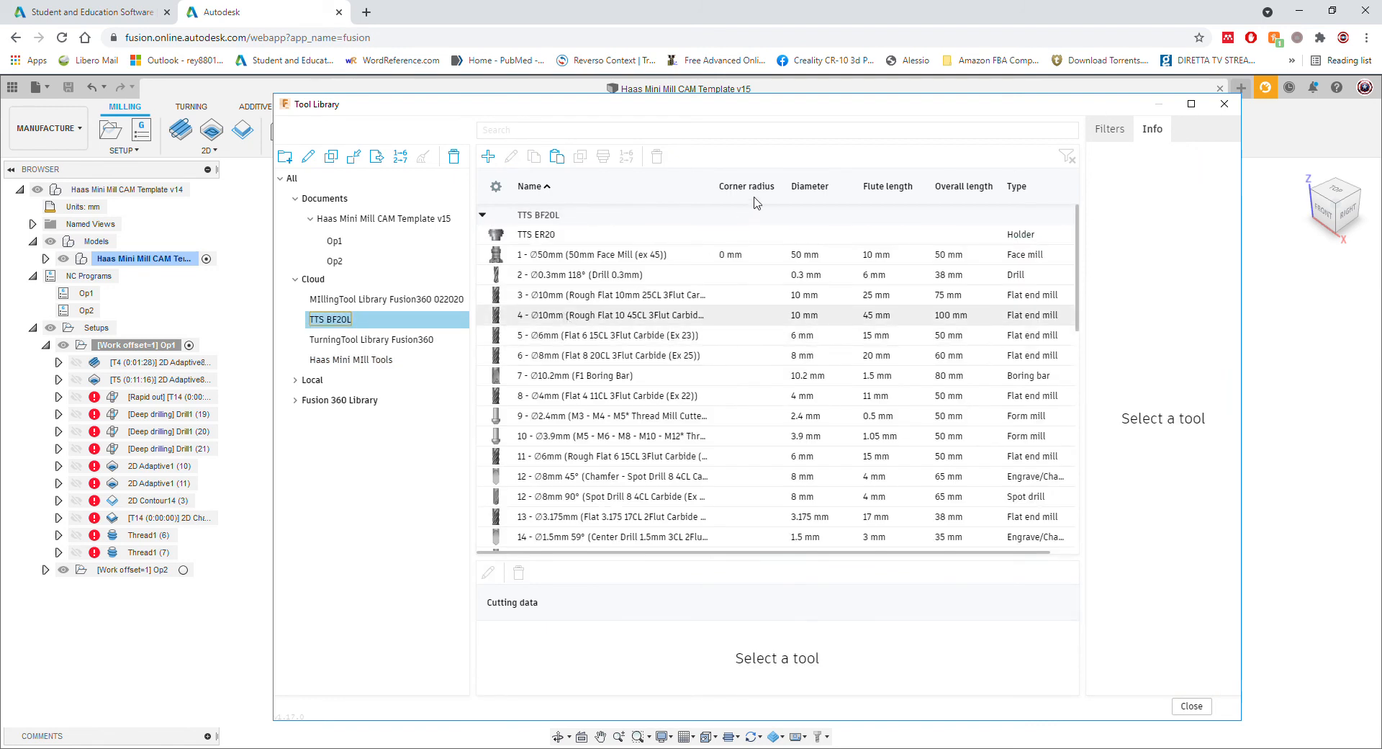
{"action": "left_click", "coordinate": [1116, 131]}
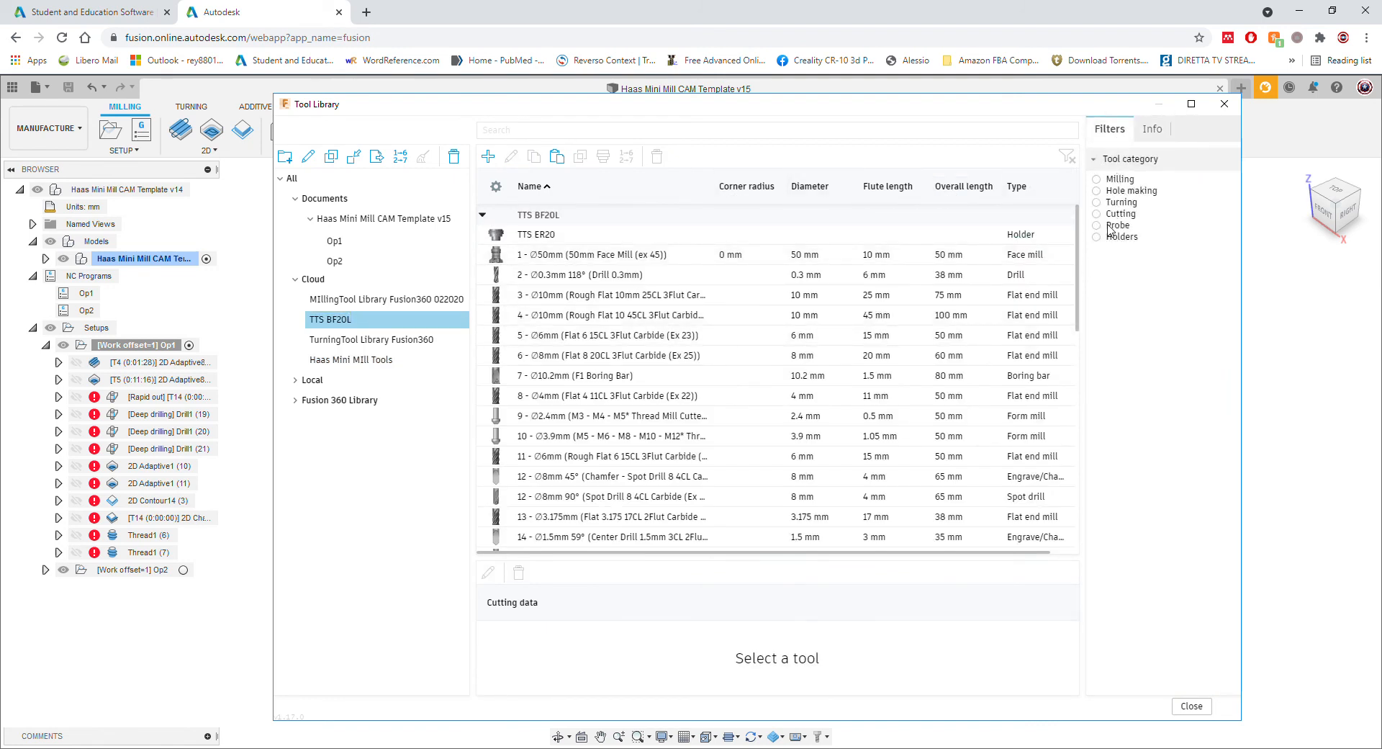
{"action": "left_click", "coordinate": [1153, 132]}
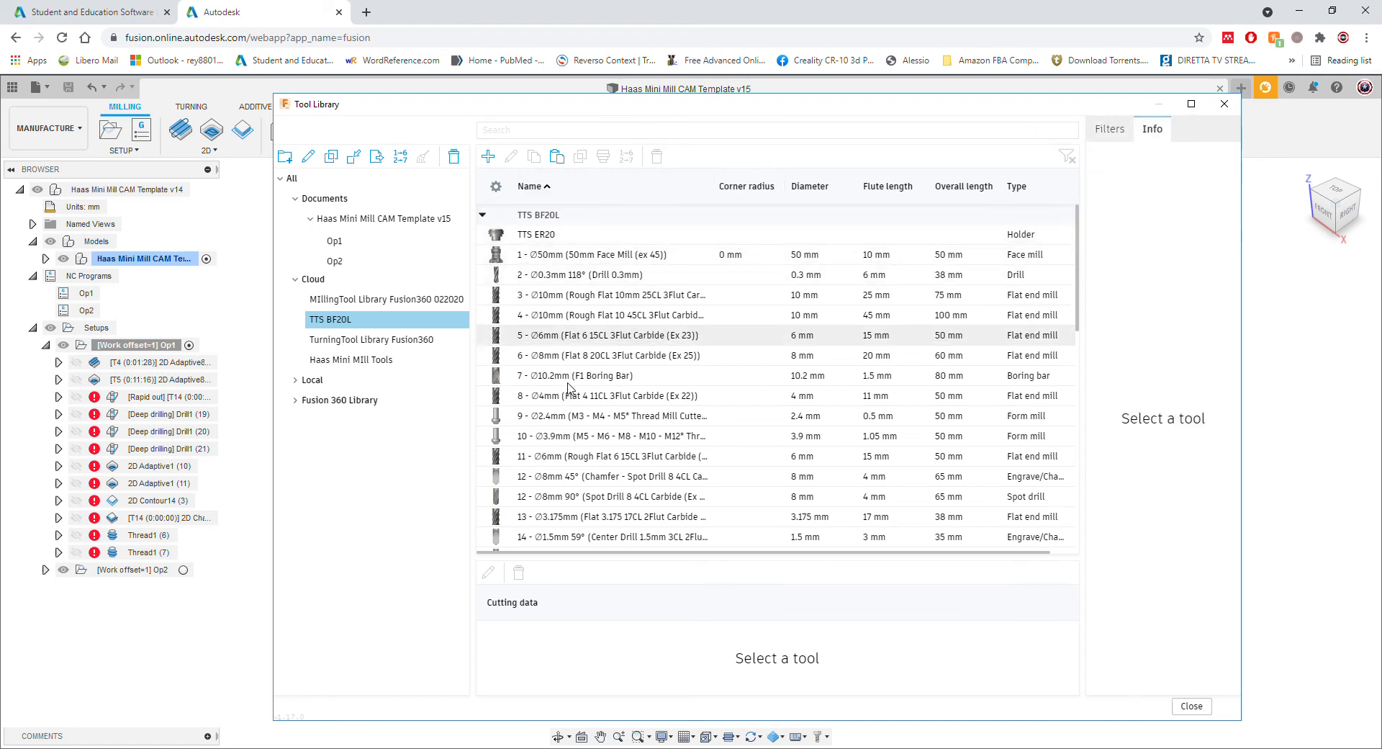
{"action": "scroll", "coordinate": [593, 353], "scroll_direction": "down", "scroll_amount": 1}
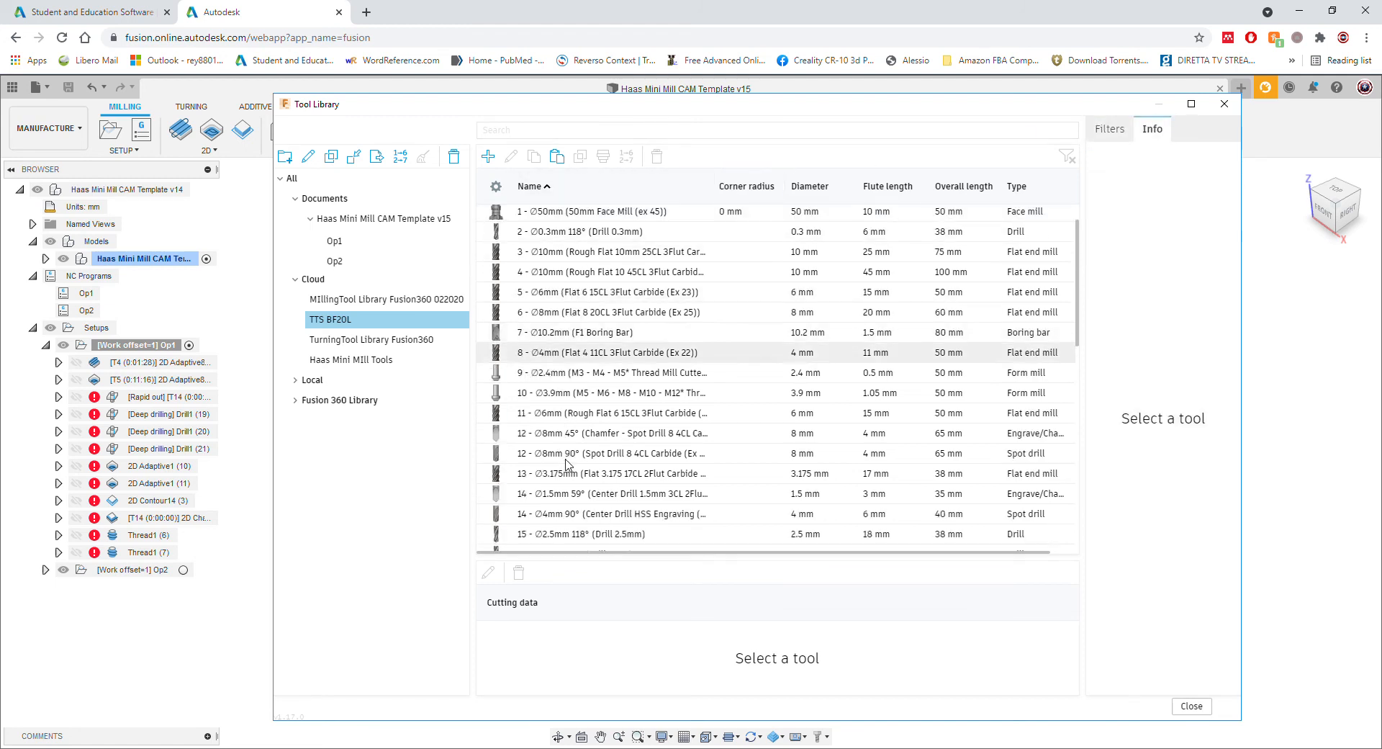
- Review the general and cutter data of the 3.9 mm M5–M12 thread mill cutter, leaving its editor without saving
{"action": "left_click", "coordinate": [606, 399]}
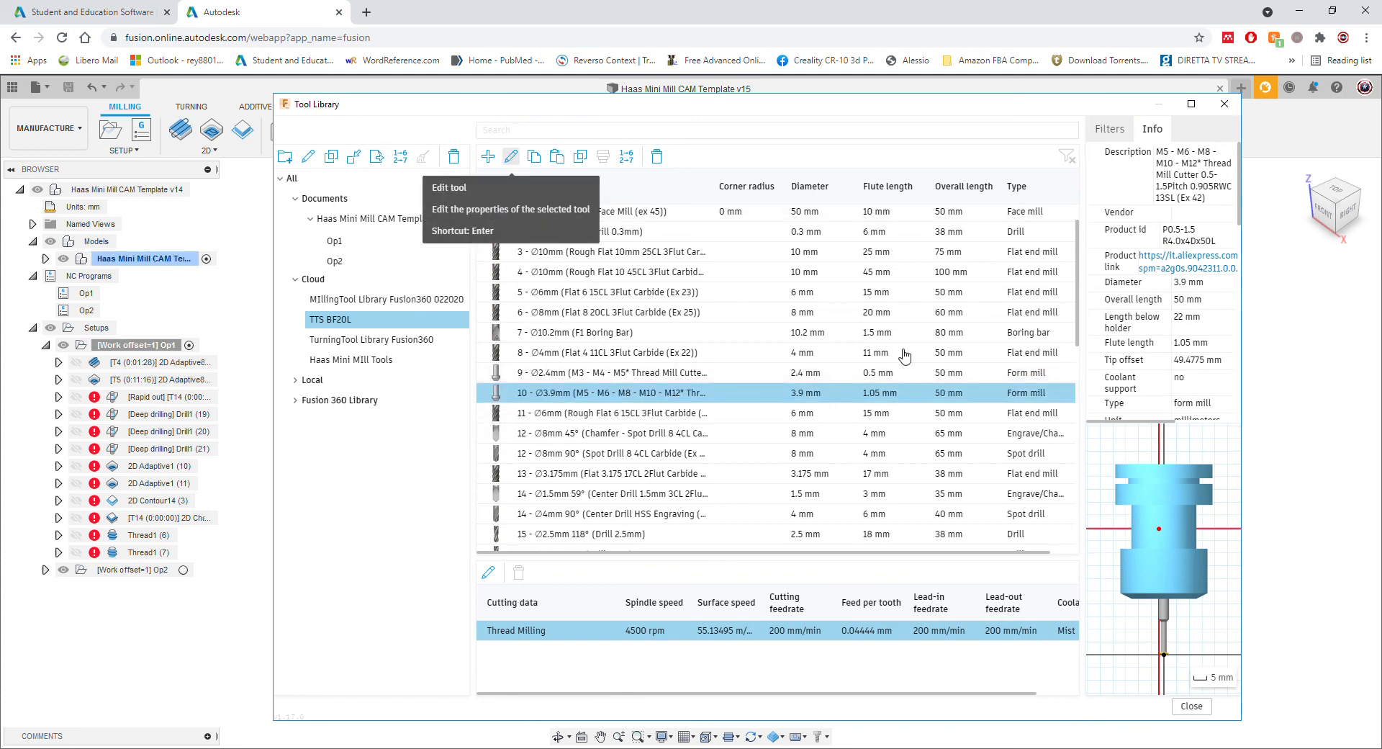
{"action": "left_click", "coordinate": [510, 157]}
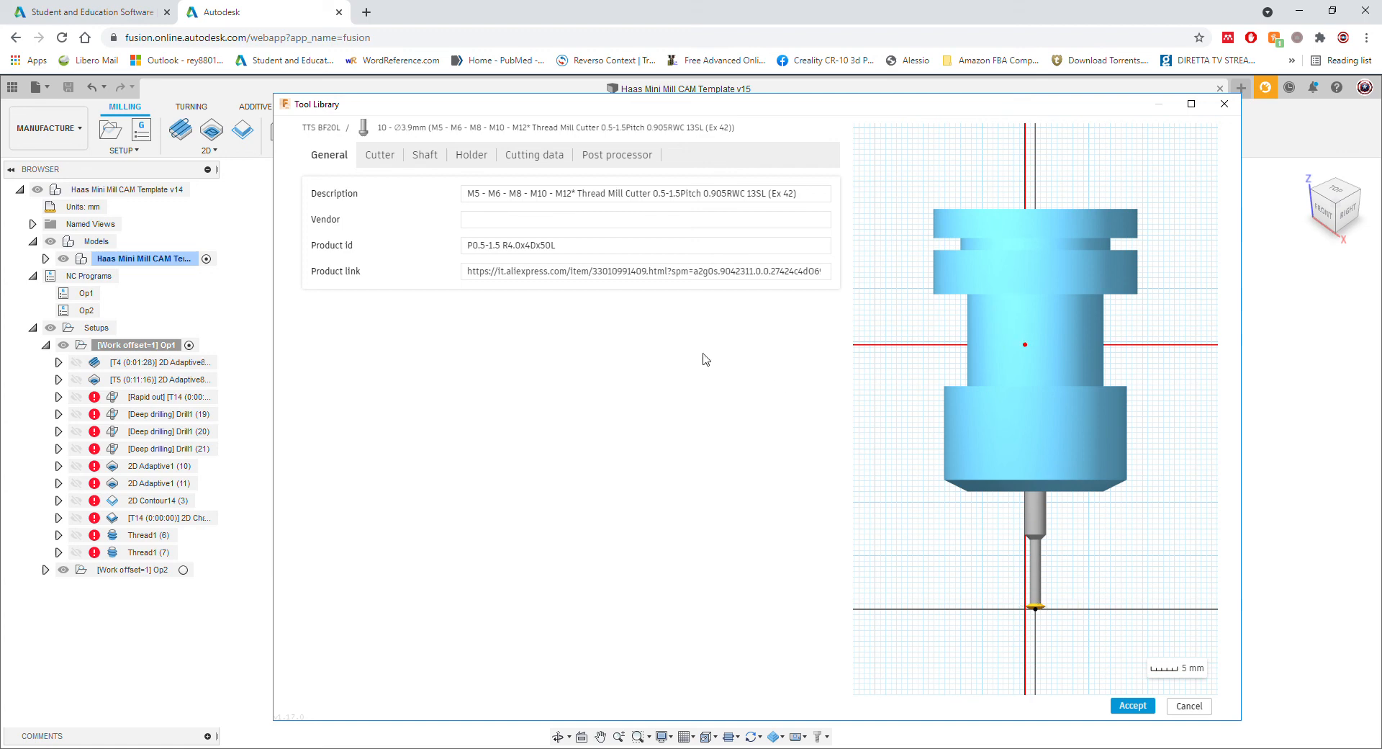
{"action": "left_click", "coordinate": [381, 156]}
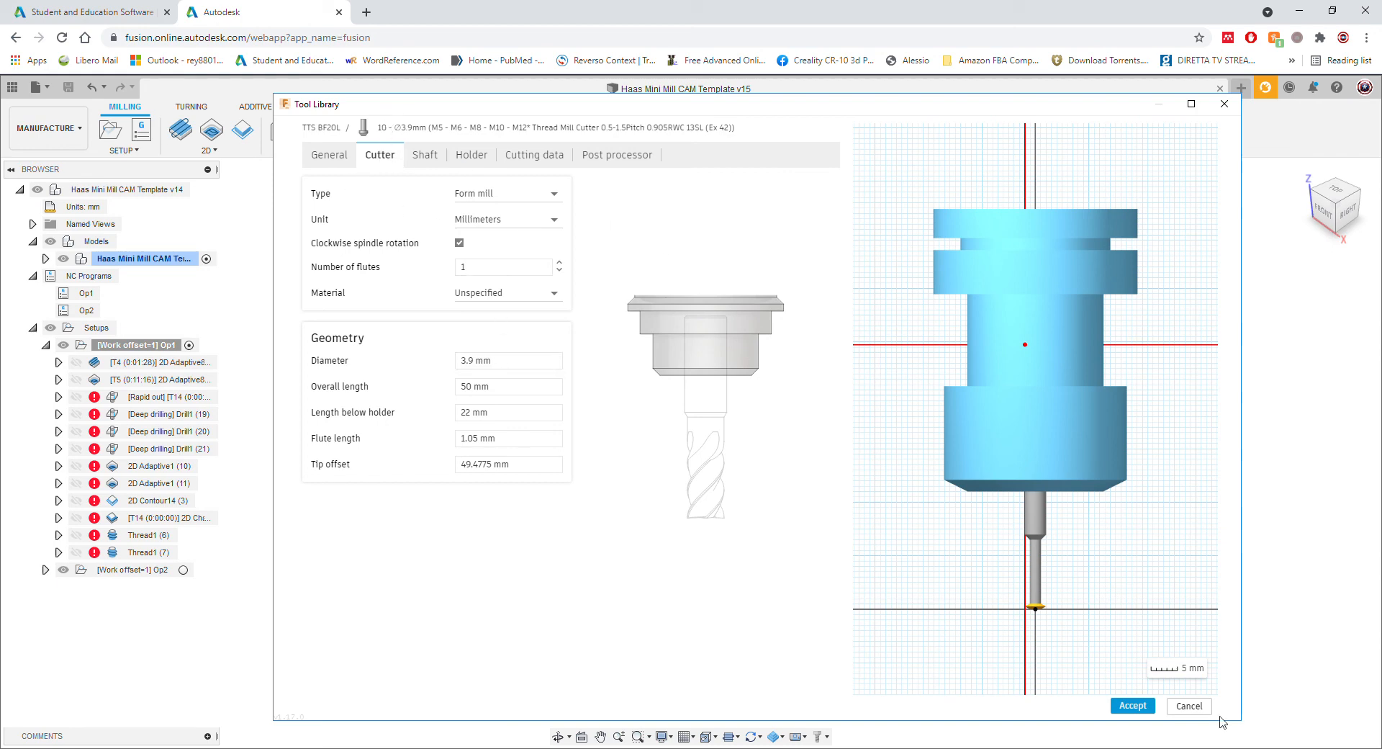
{"action": "left_click", "coordinate": [1197, 708]}
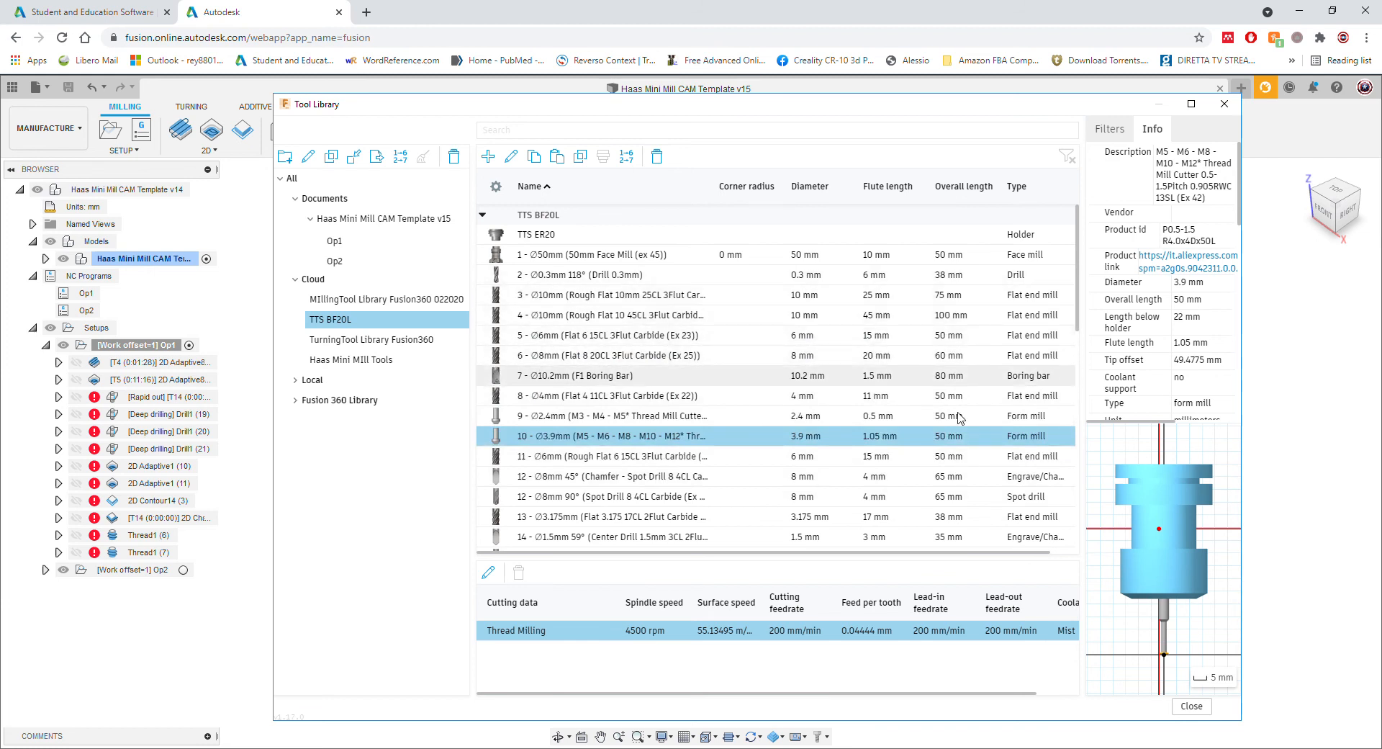
{"action": "left_click", "coordinate": [699, 434]}
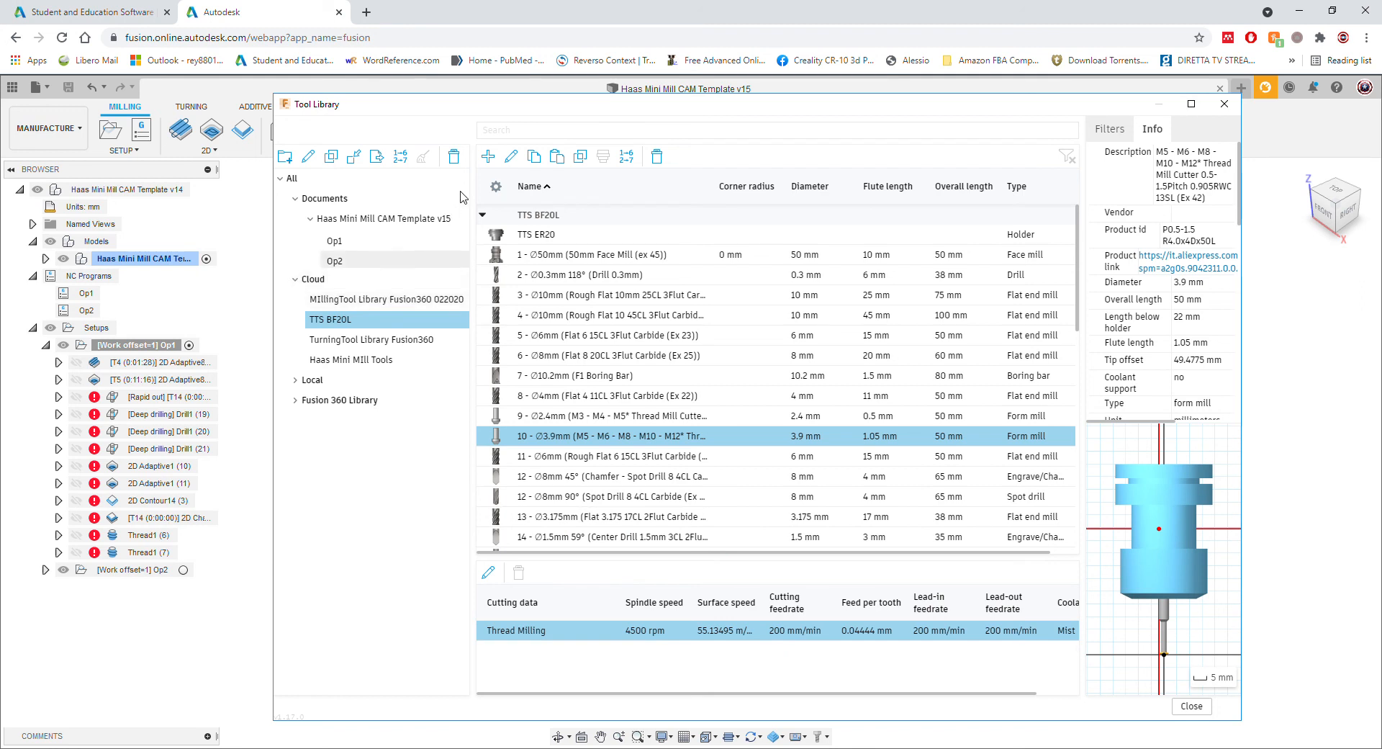
- Look over the Haas Mini Mill CAM Template v15 tools, including the 60 mm face mill, and return to the Haas Mini Mill Tools cloud library
{"action": "left_click", "coordinate": [353, 220]}
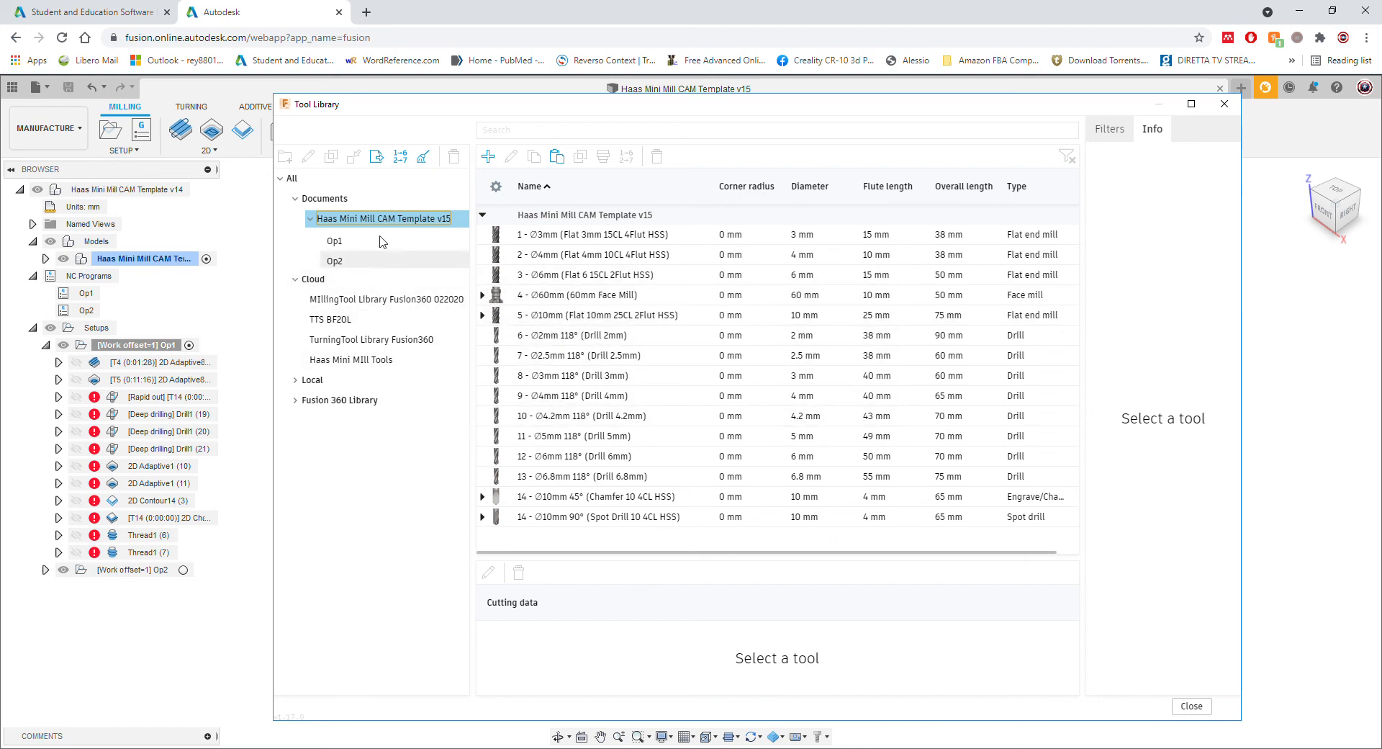
{"action": "left_click", "coordinate": [554, 296]}
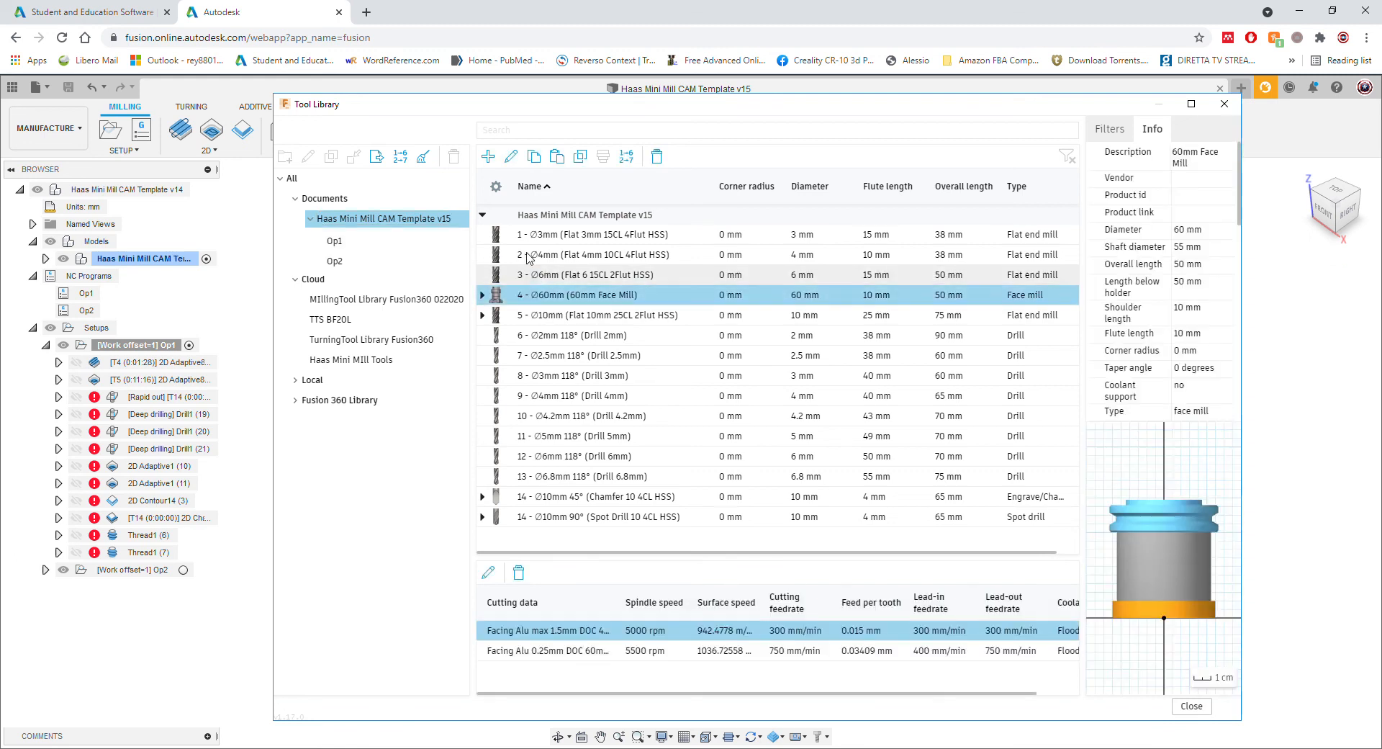
{"action": "left_click", "coordinate": [384, 219]}
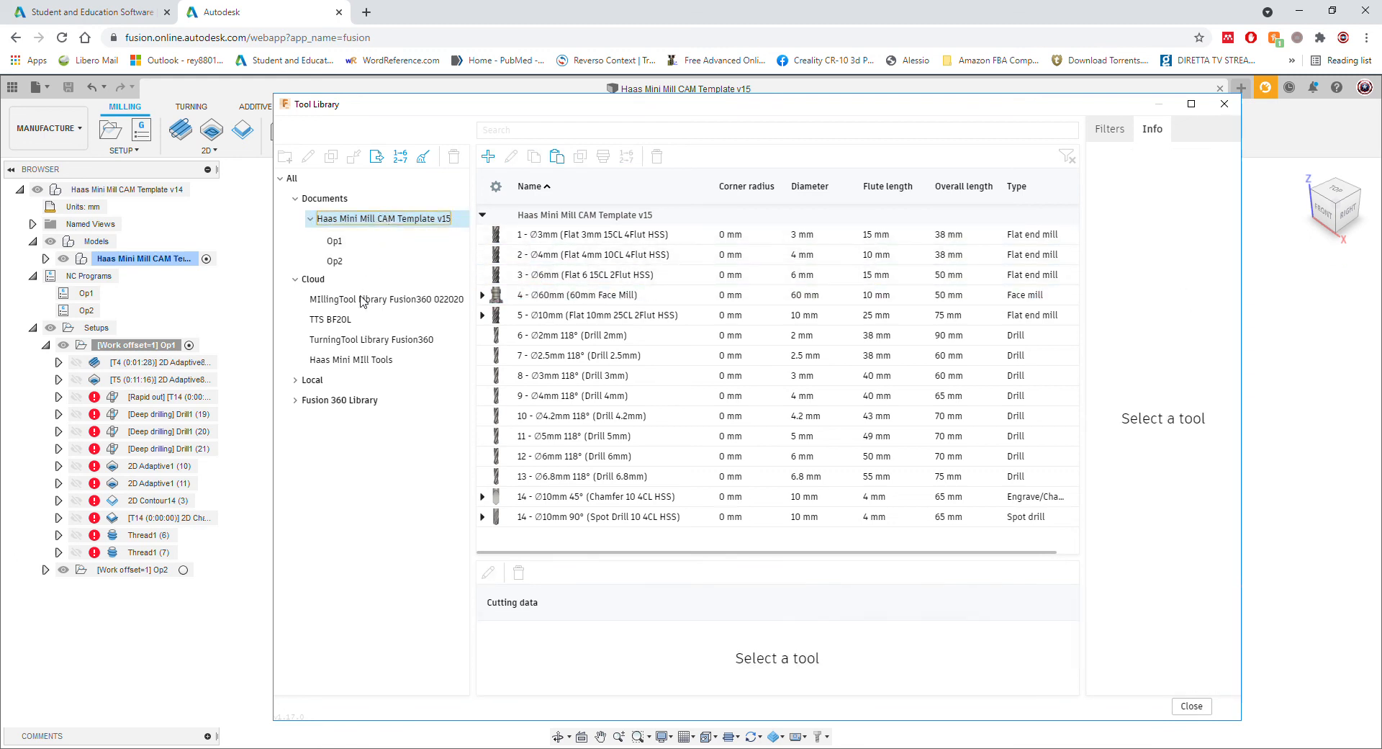
{"action": "left_click", "coordinate": [367, 340]}
{"action": "left_click", "coordinate": [364, 359]}
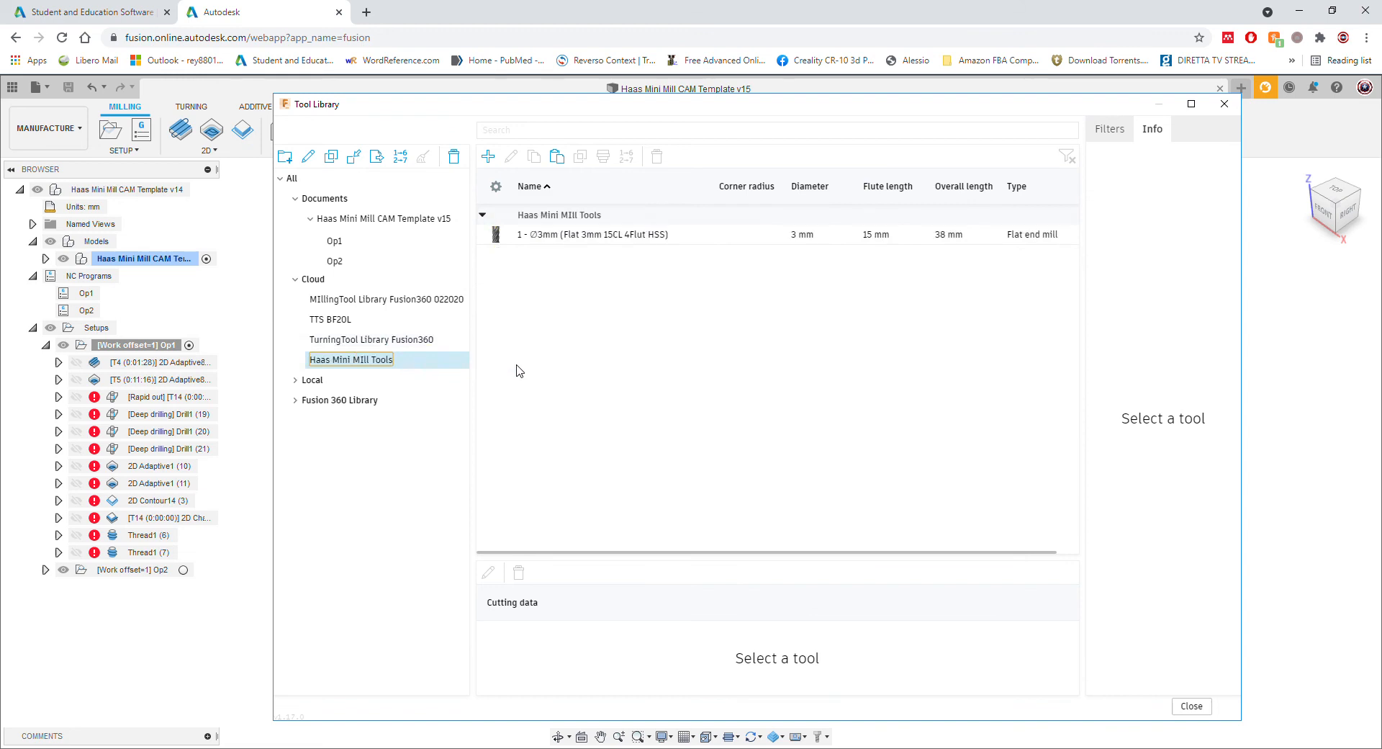
- View the available new tool types without creating one, and check the 3 mm flat end mill's general and cutter data
{"action": "left_click", "coordinate": [497, 157]}
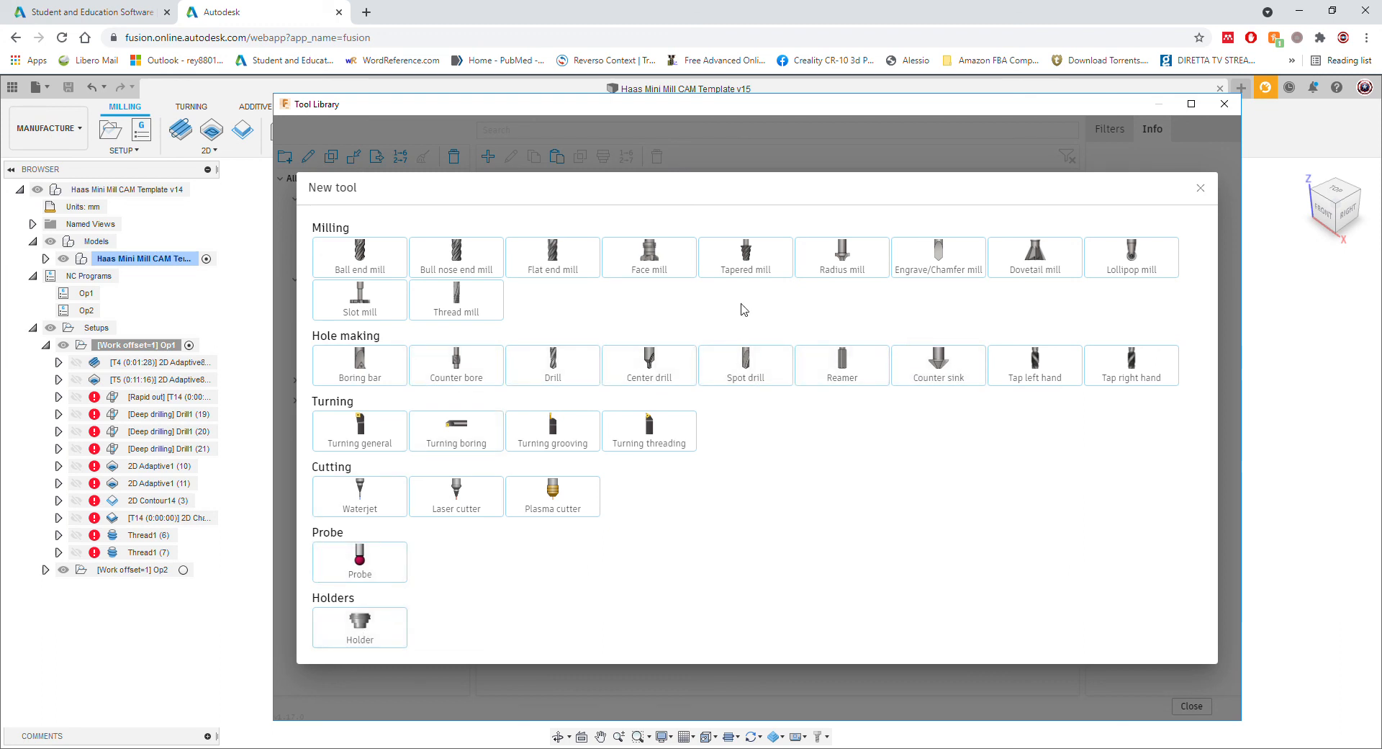
{"action": "left_click", "coordinate": [1204, 190]}
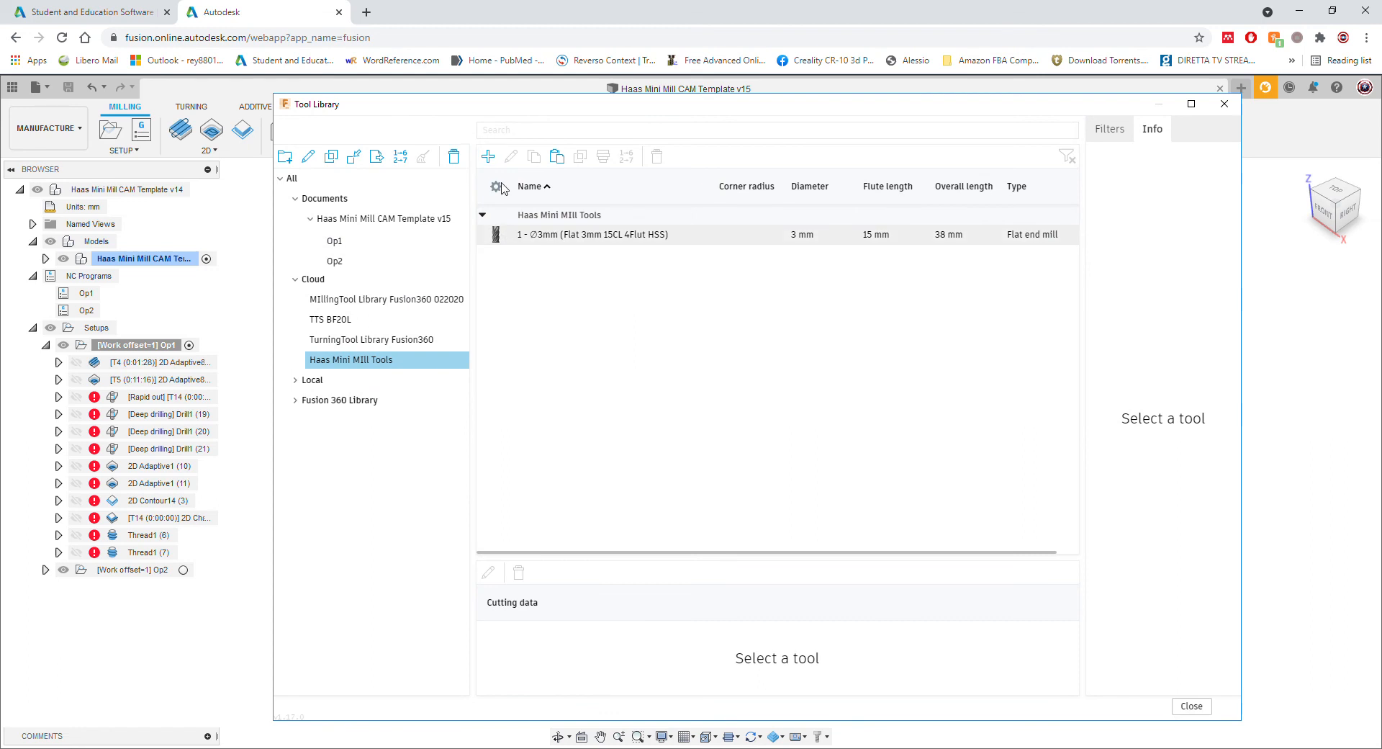
{"action": "left_click", "coordinate": [525, 234]}
{"action": "left_click", "coordinate": [513, 157]}
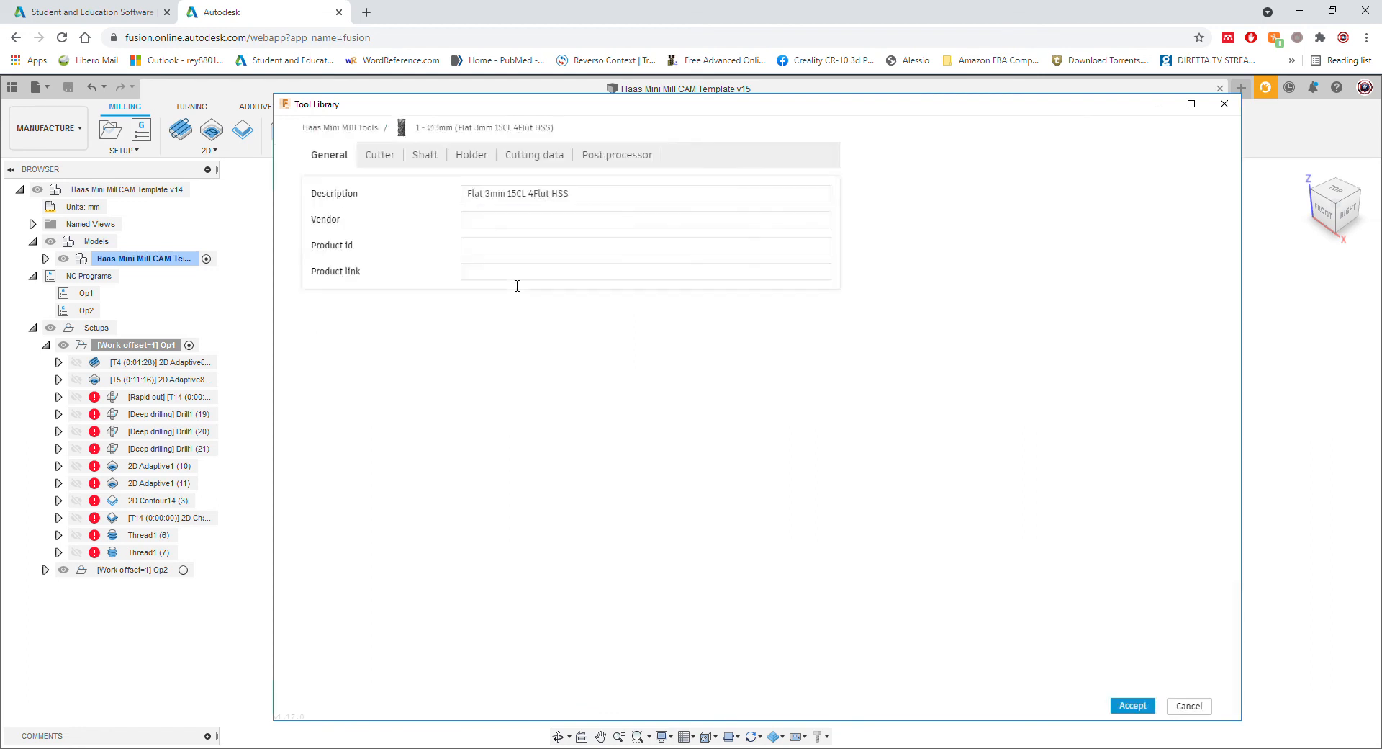
{"action": "left_click", "coordinate": [381, 157]}
{"action": "left_click", "coordinate": [1190, 707]}
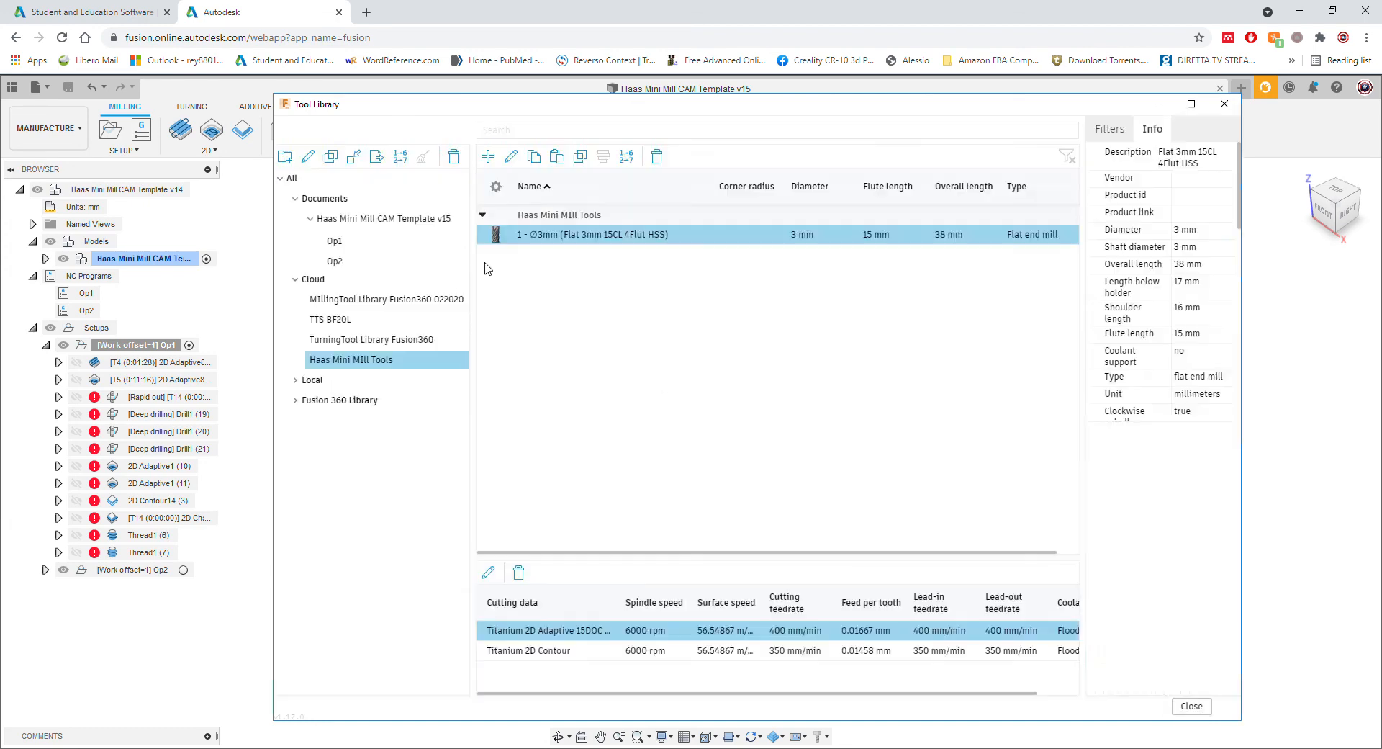
- Return to the template document's tools, close the tool library, and open tool selection for Op1's first facing operation
{"action": "left_click", "coordinate": [389, 219]}
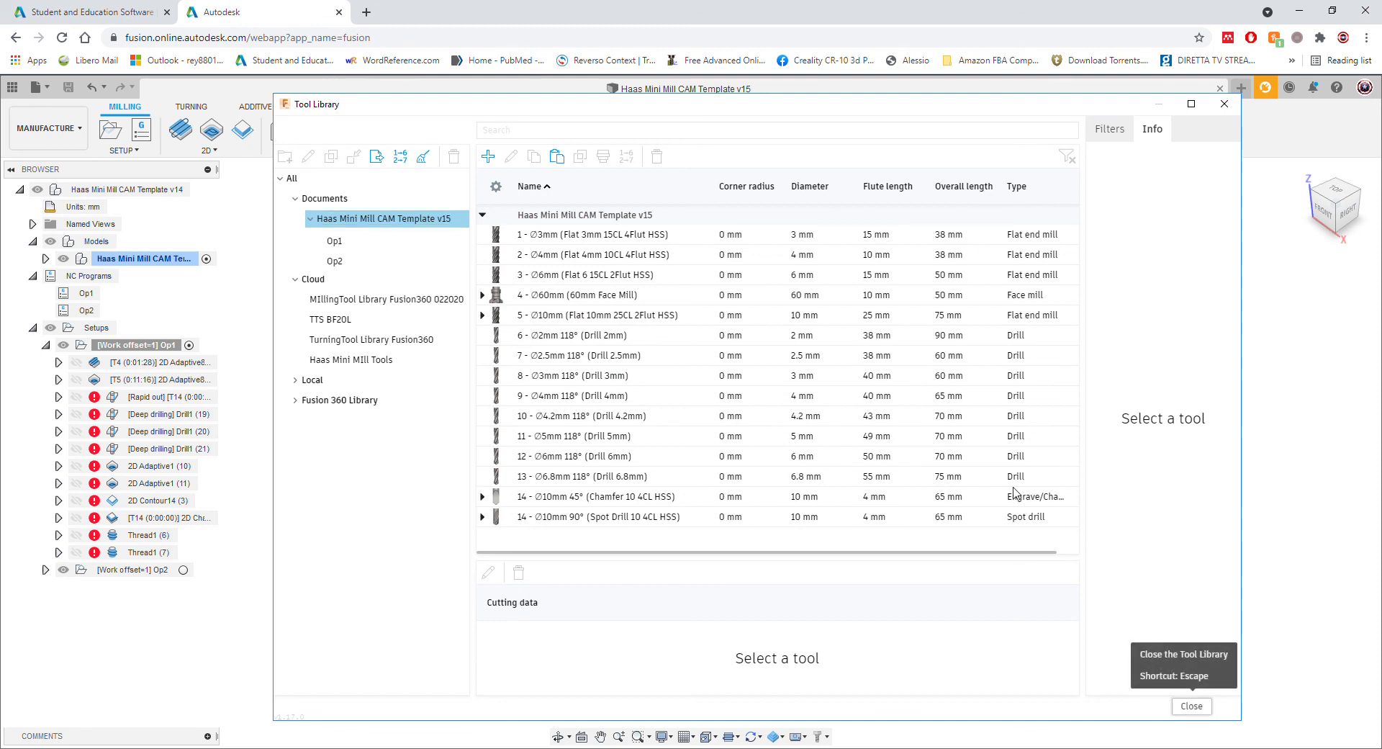
{"action": "left_click", "coordinate": [1191, 708]}
{"action": "left_click", "coordinate": [159, 362]}
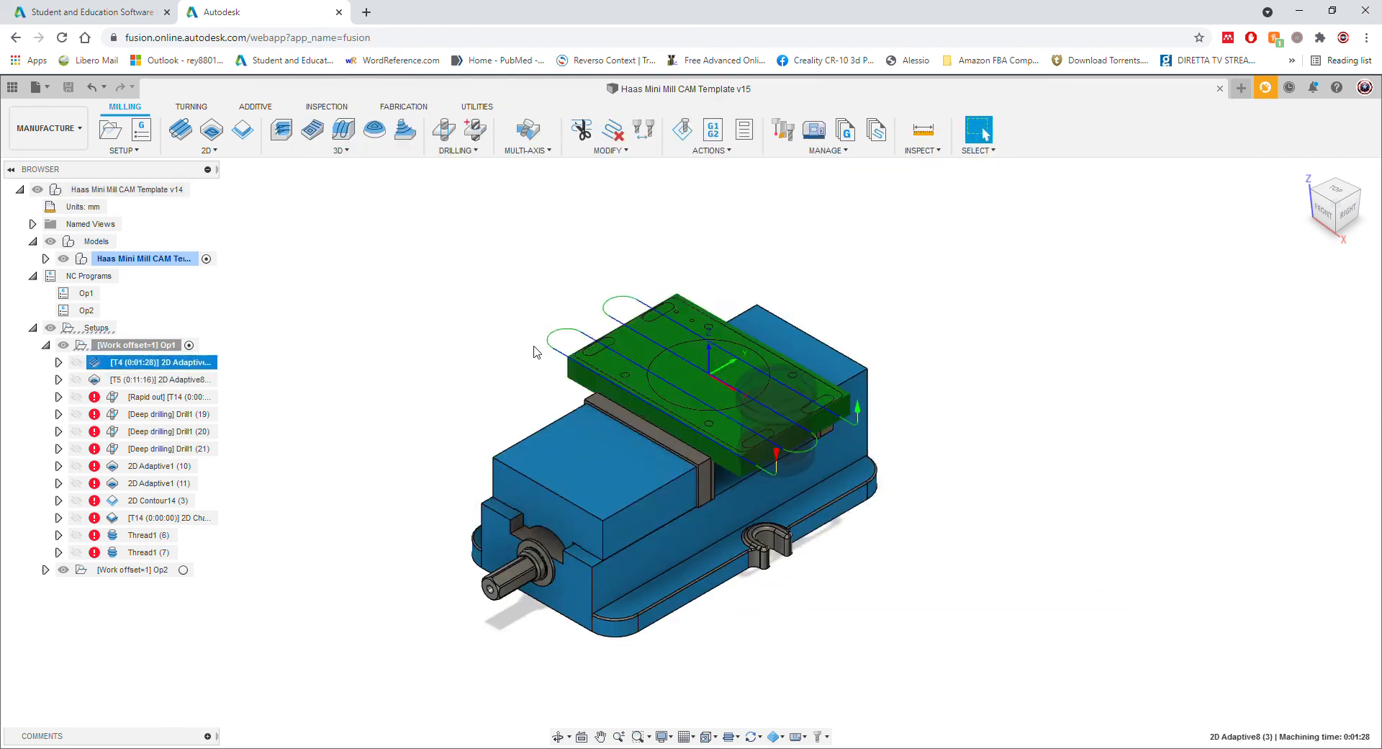
{"action": "left_click", "coordinate": [1306, 318]}
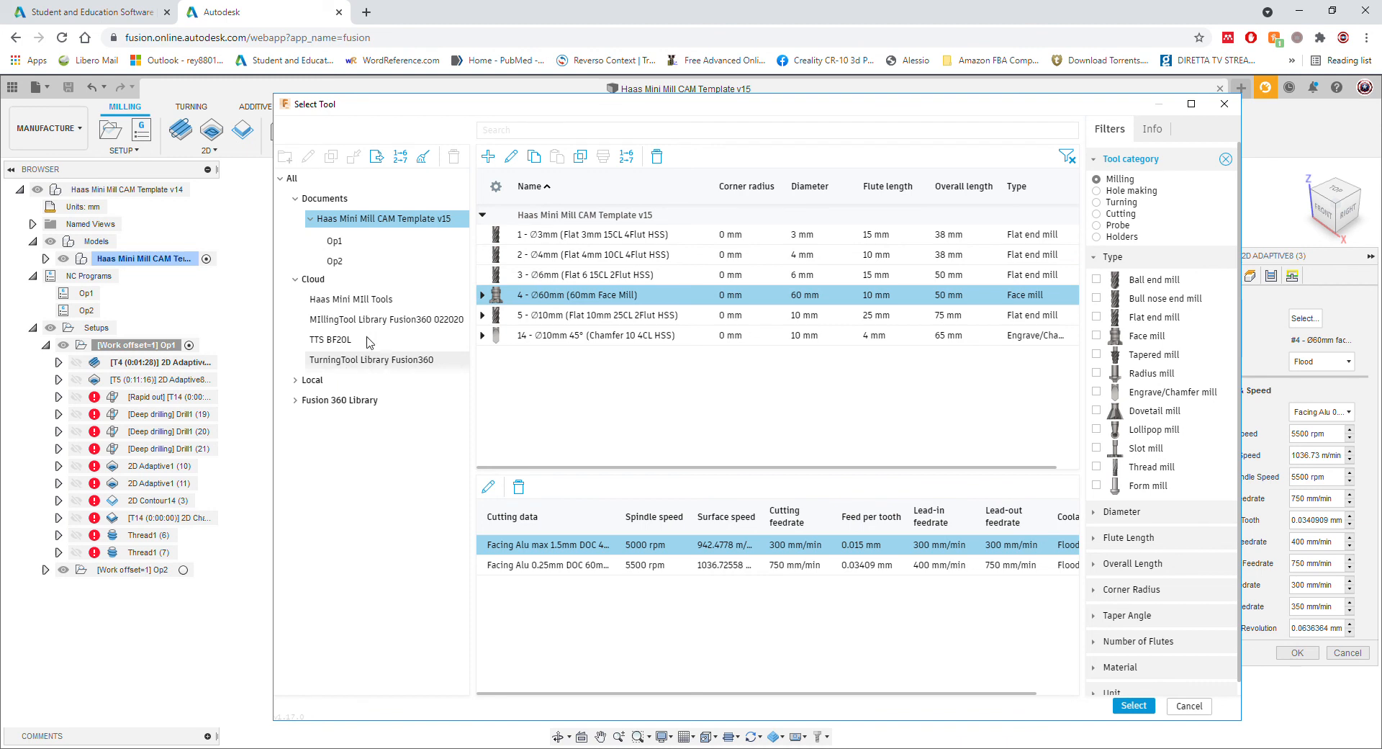
- Browse the TurningTool and TTS BF20L cloud libraries and view the 10 mm rough flat end mill with 45 mm flute length
{"action": "left_click", "coordinate": [371, 359]}
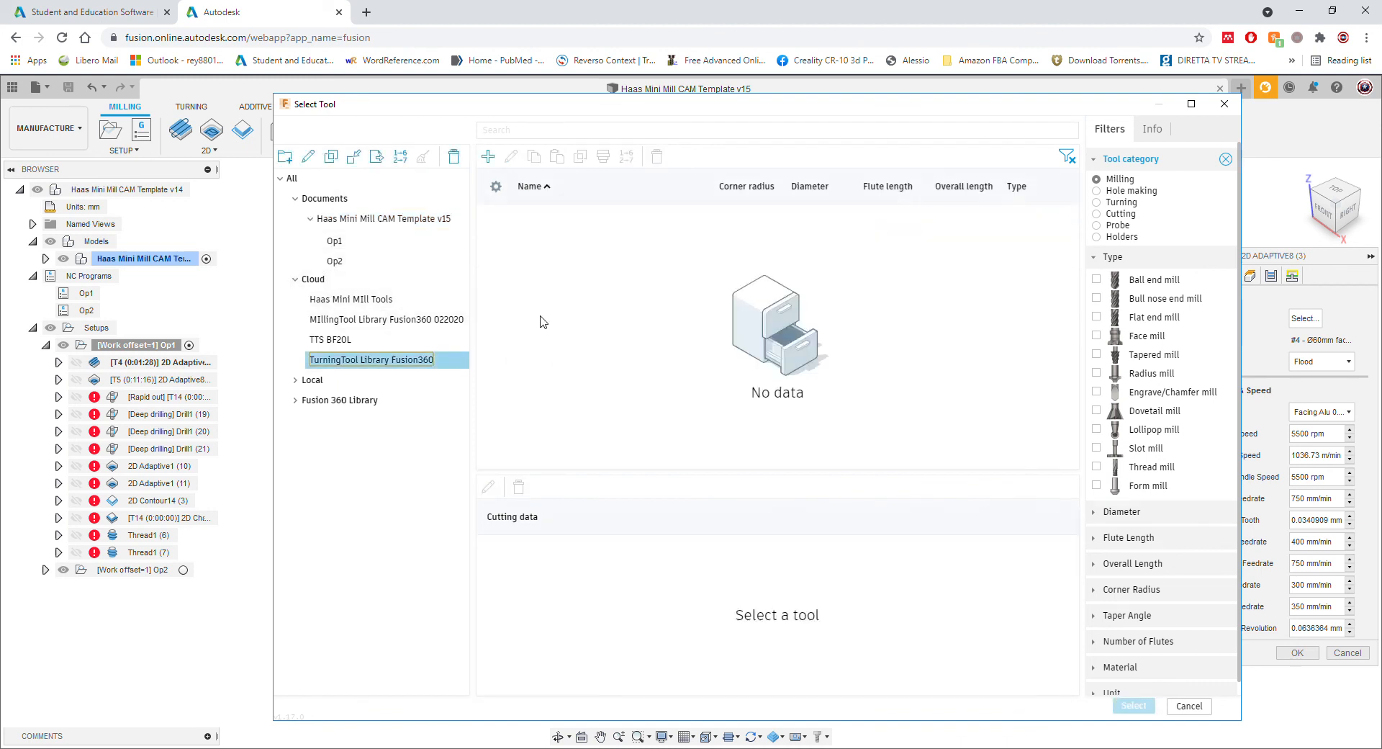
{"action": "left_click", "coordinate": [338, 322]}
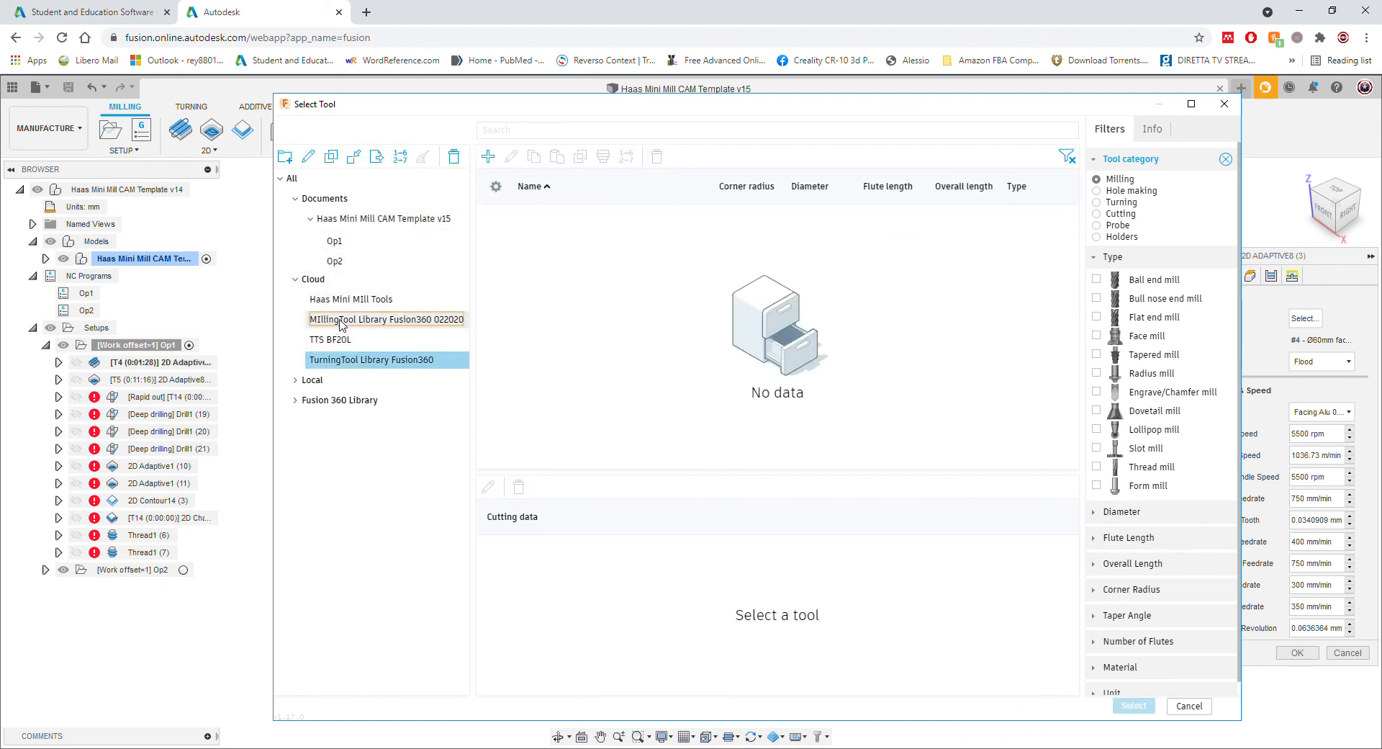
{"action": "left_click", "coordinate": [328, 340]}
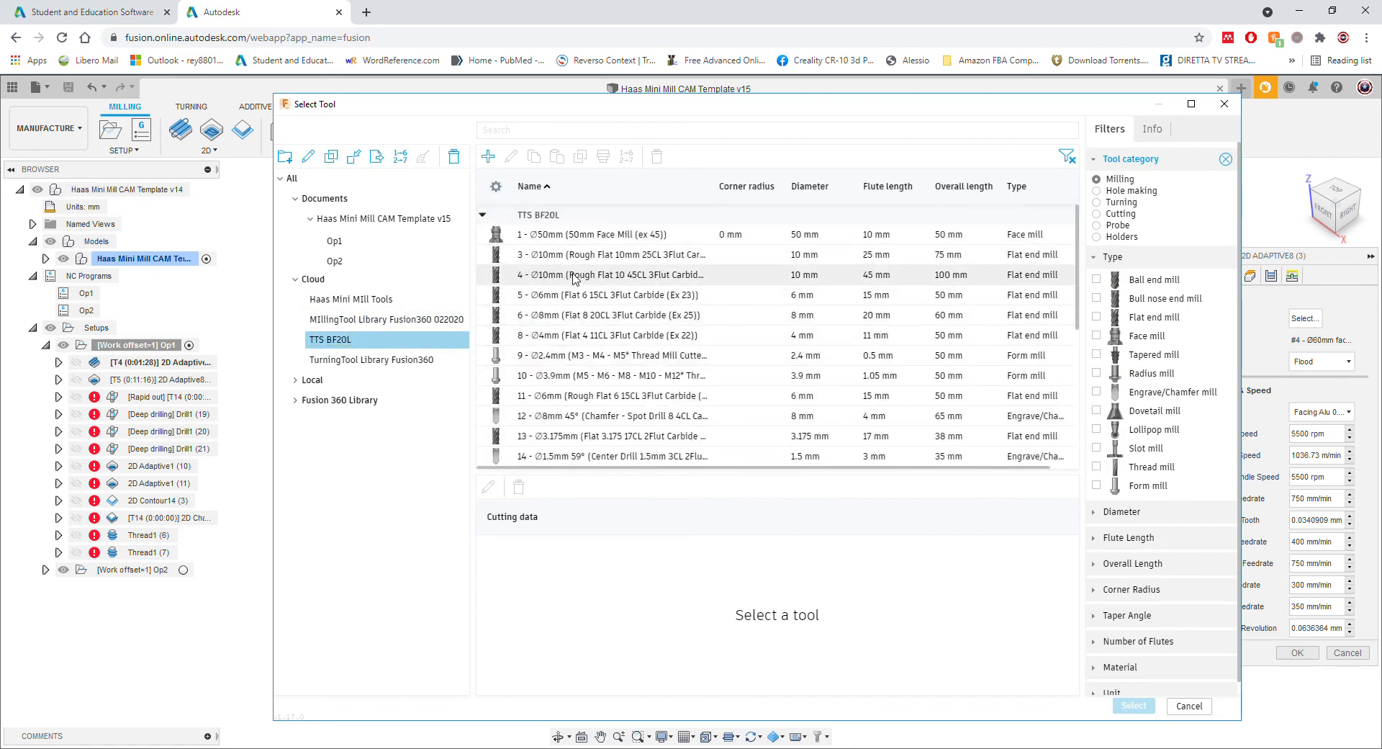
{"action": "left_click", "coordinate": [574, 276]}
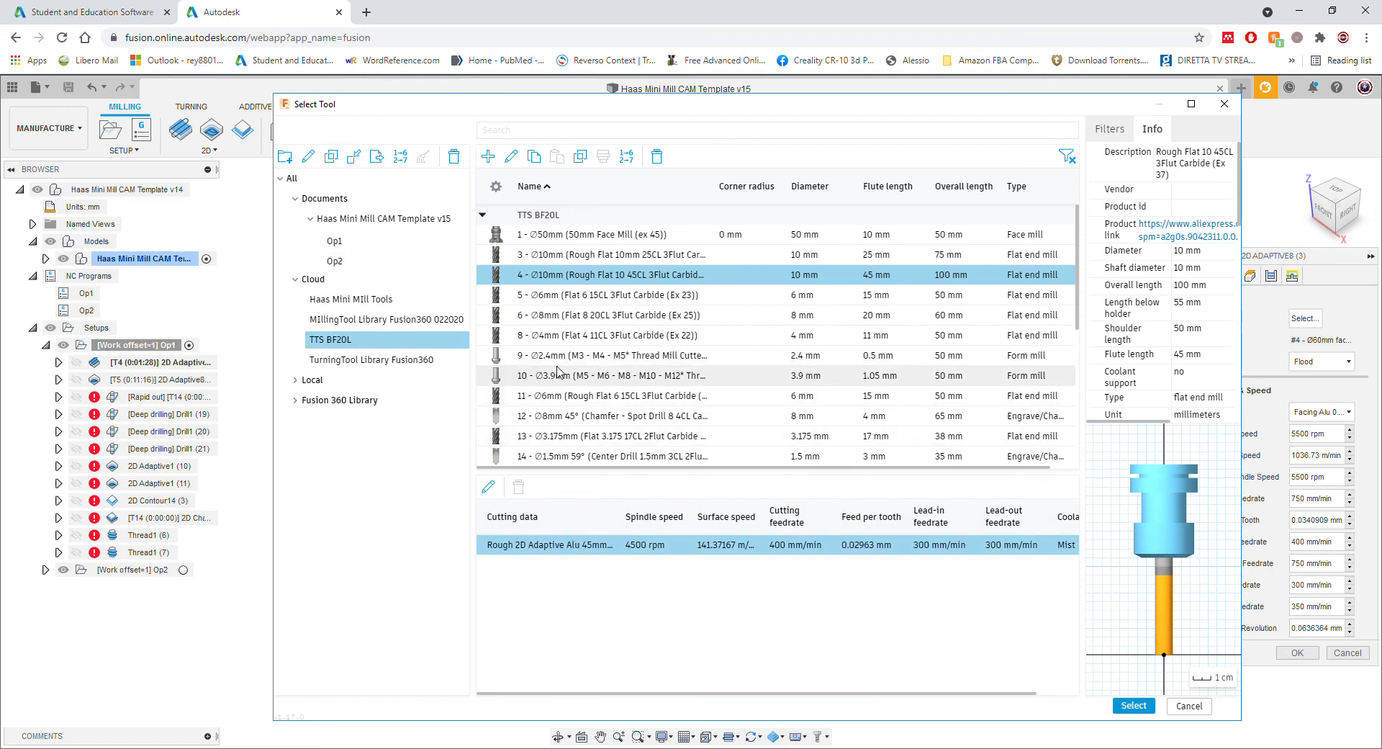
- View the 4 mm flat end mill's Finish Contour and Slot cutting data presets, and leave the tool selection without choosing a tool
{"action": "left_click", "coordinate": [552, 336]}
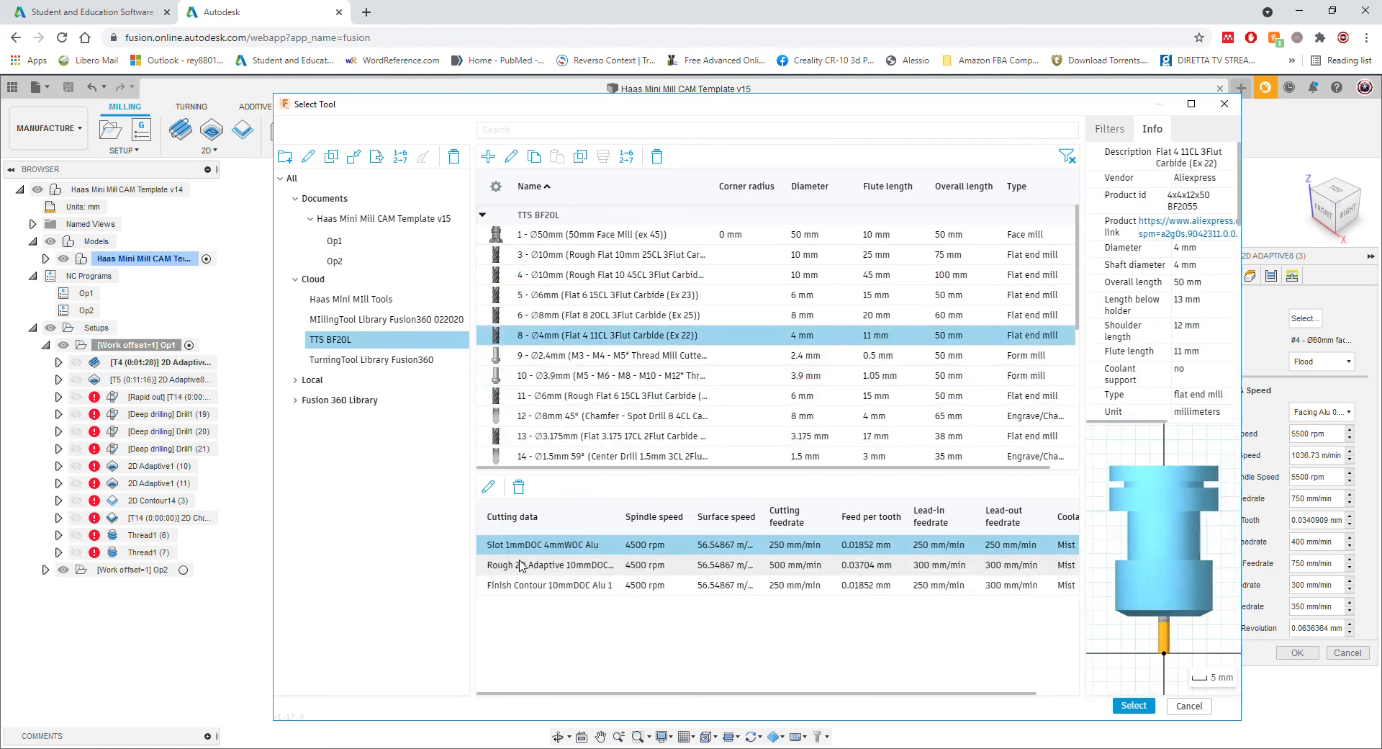
{"action": "left_click", "coordinate": [523, 586]}
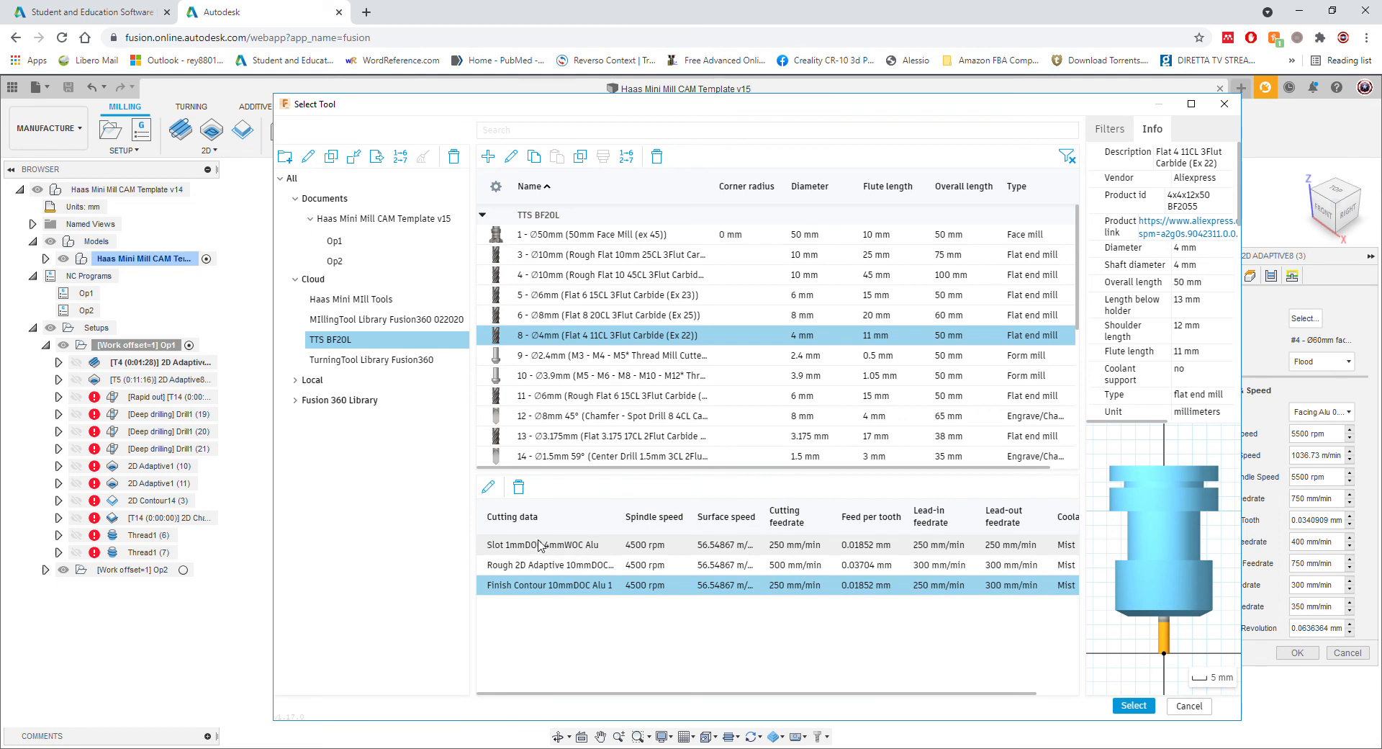
{"action": "left_click", "coordinate": [540, 545]}
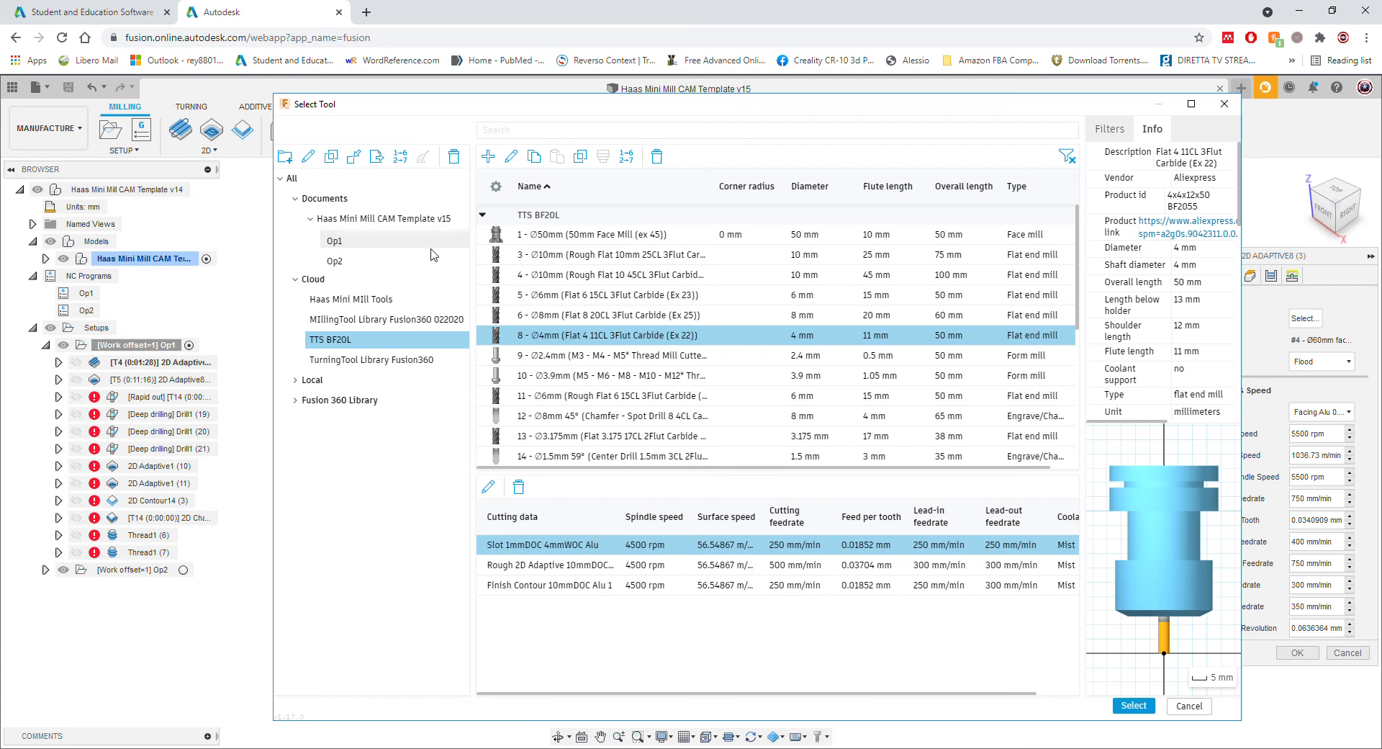
{"action": "left_click", "coordinate": [1196, 707]}
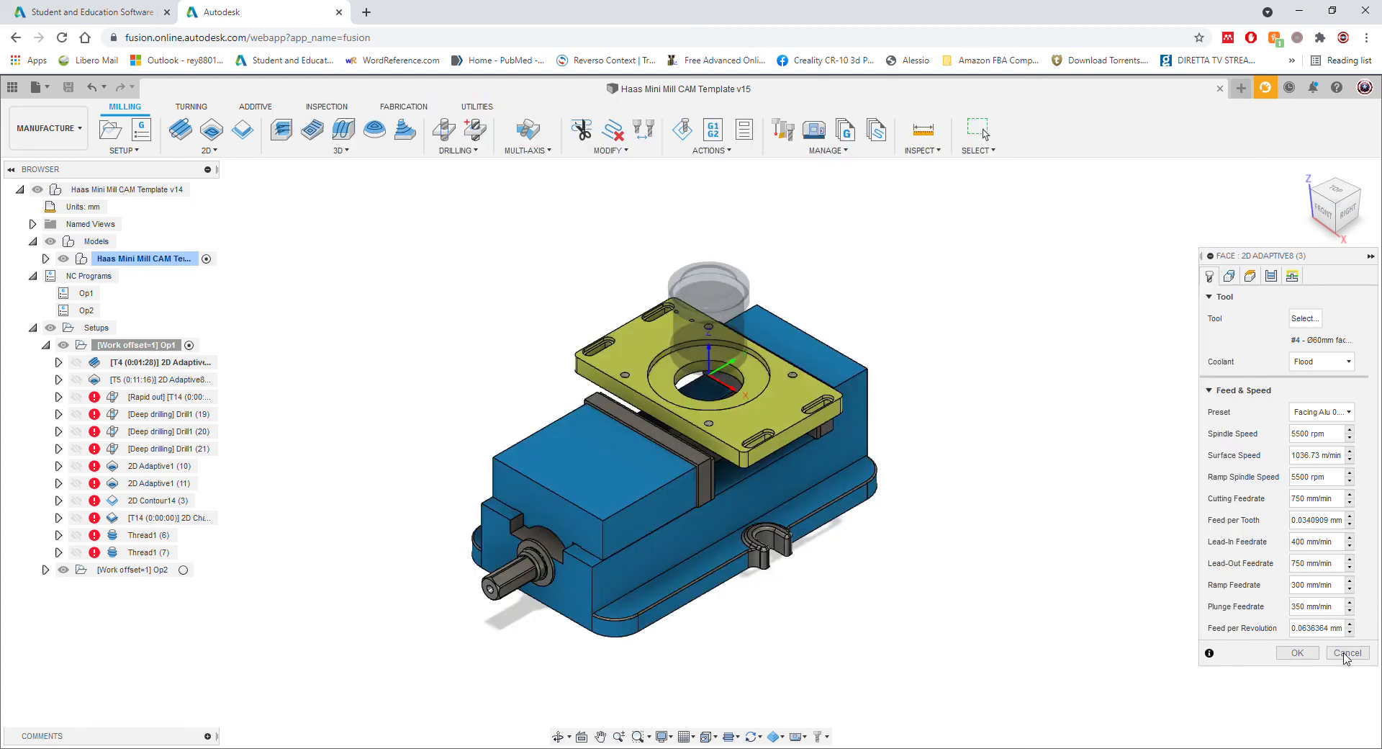